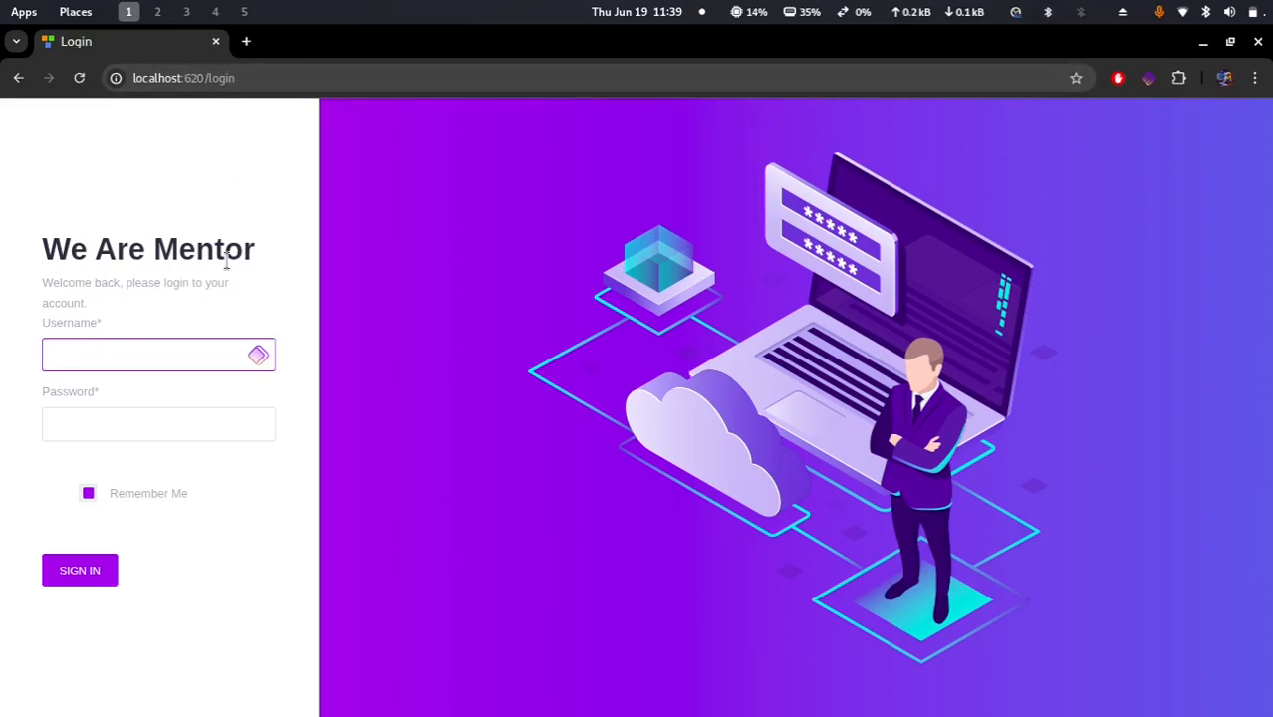
Step: Sign in with the admin username and the account password
{"action": "left_click", "coordinate": [128, 354]}
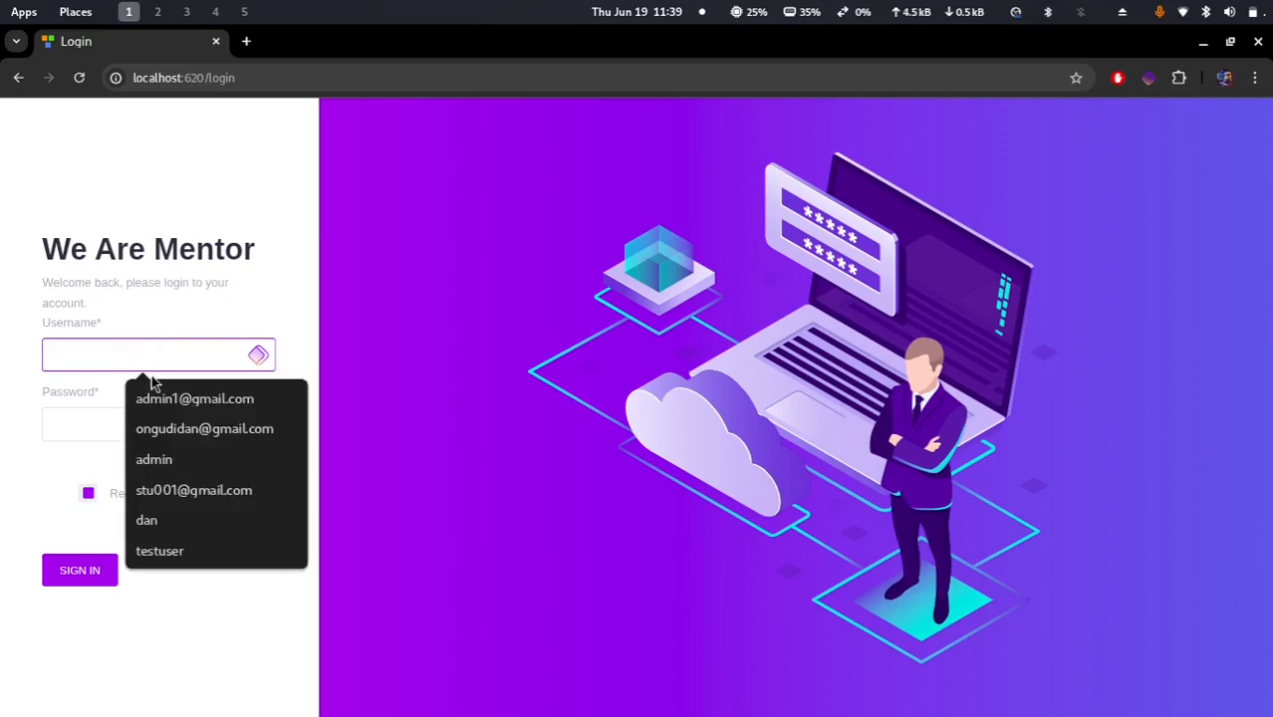
{"action": "left_click", "coordinate": [202, 459]}
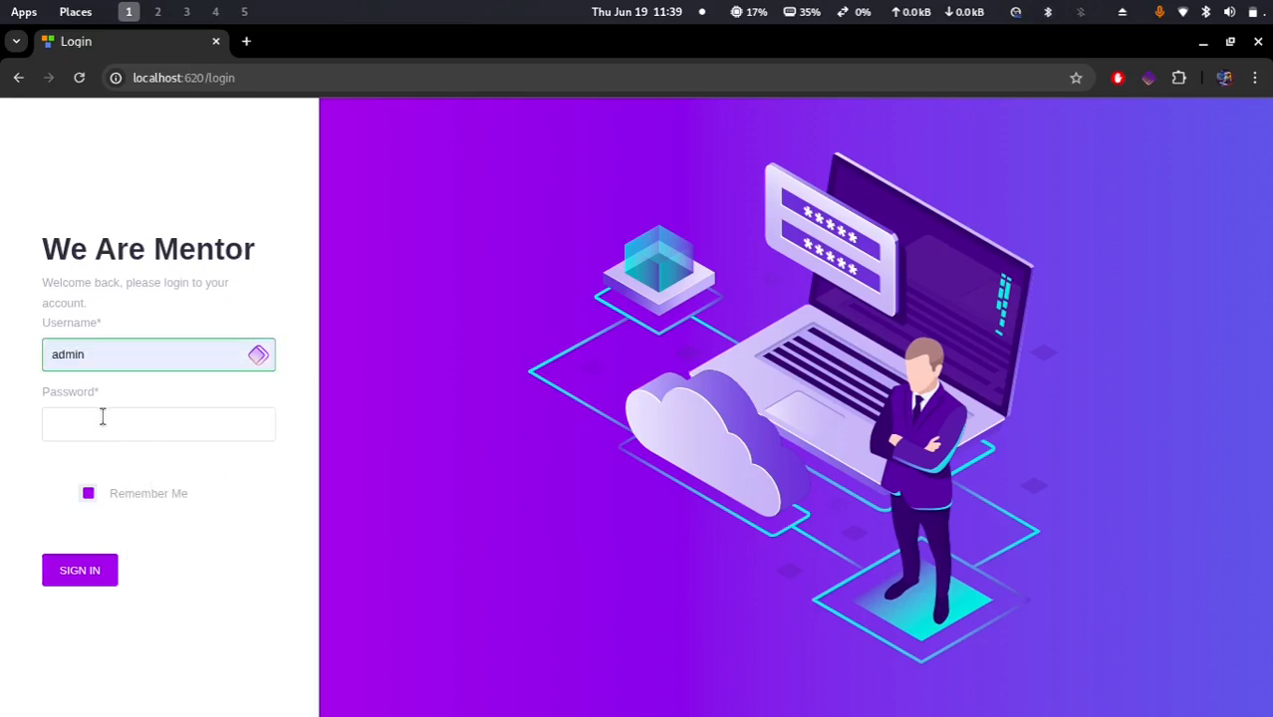
{"action": "left_click", "coordinate": [127, 421]}
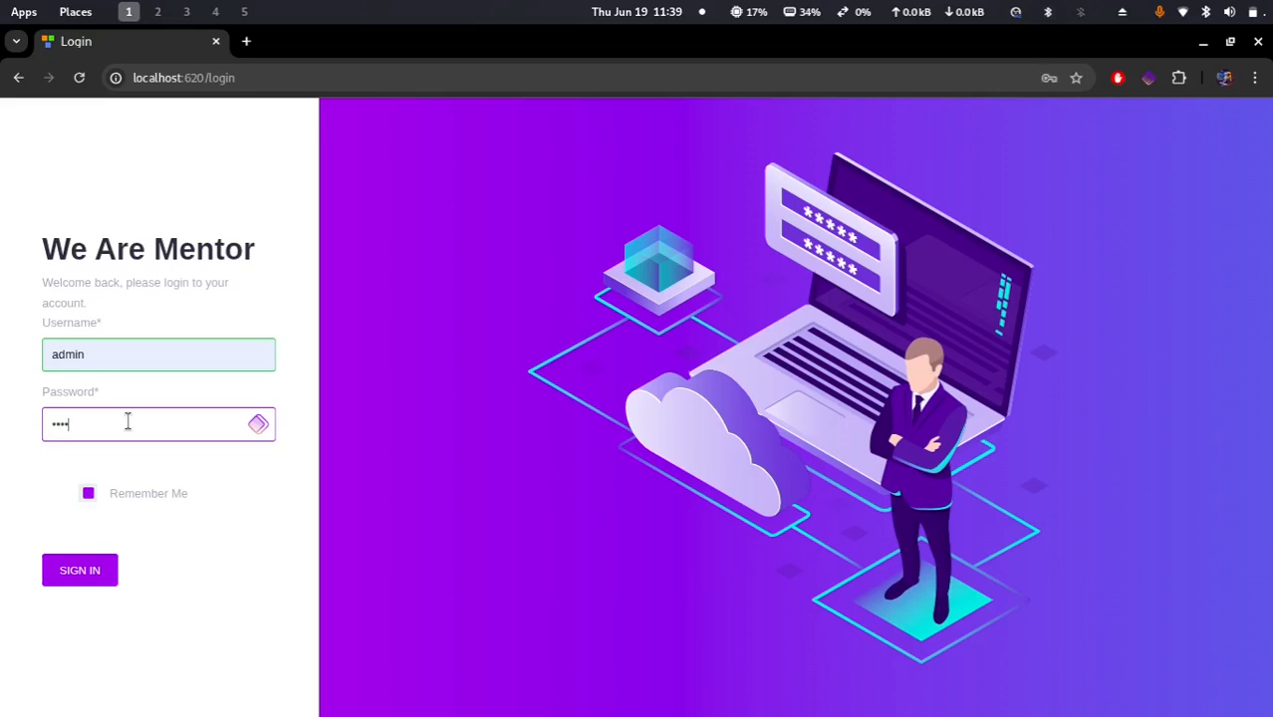
{"action": "key", "text": "Return"}
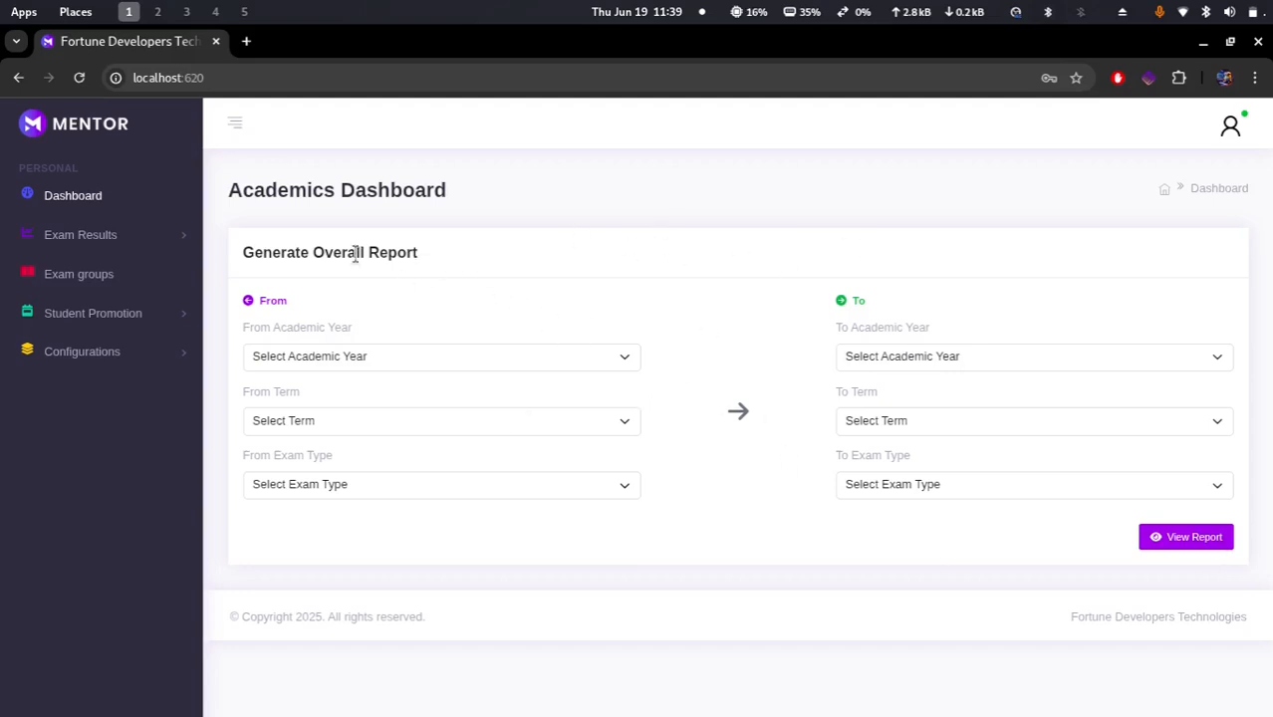
Step: Open the Students list under Configurations
{"action": "left_click", "coordinate": [104, 356]}
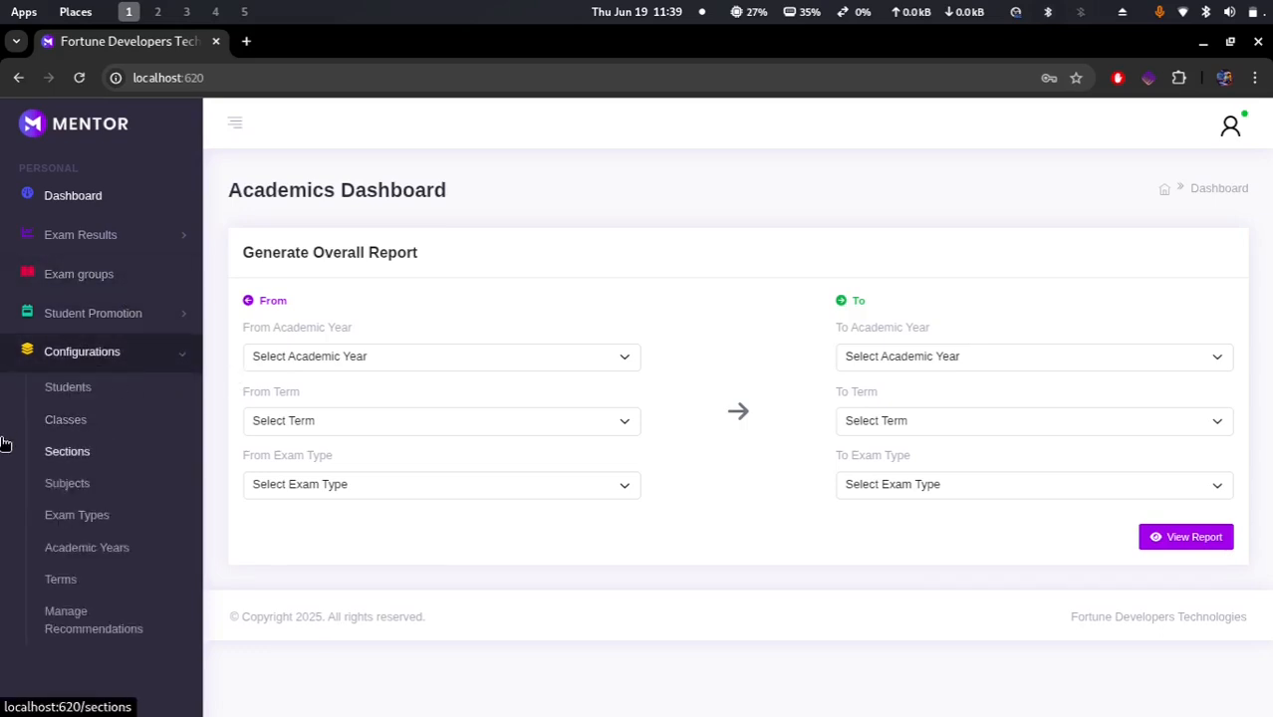
{"action": "left_click", "coordinate": [76, 399]}
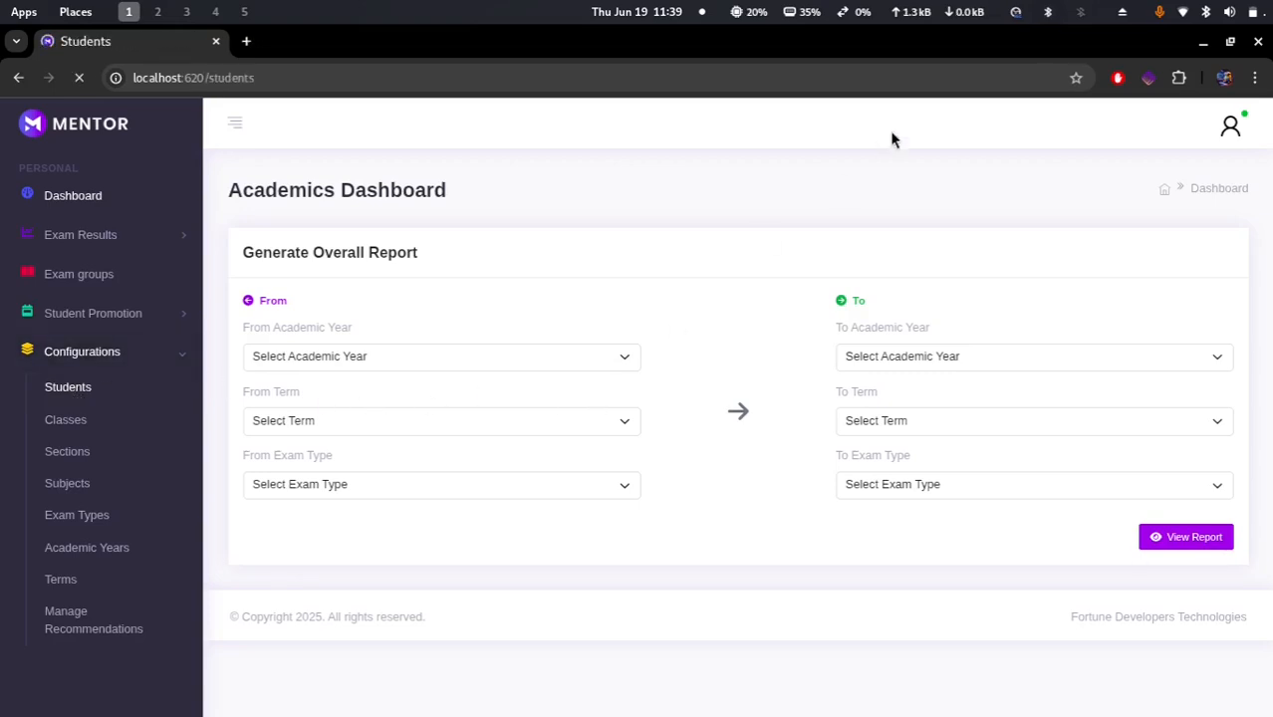
{"action": "left_click", "coordinate": [1220, 11]}
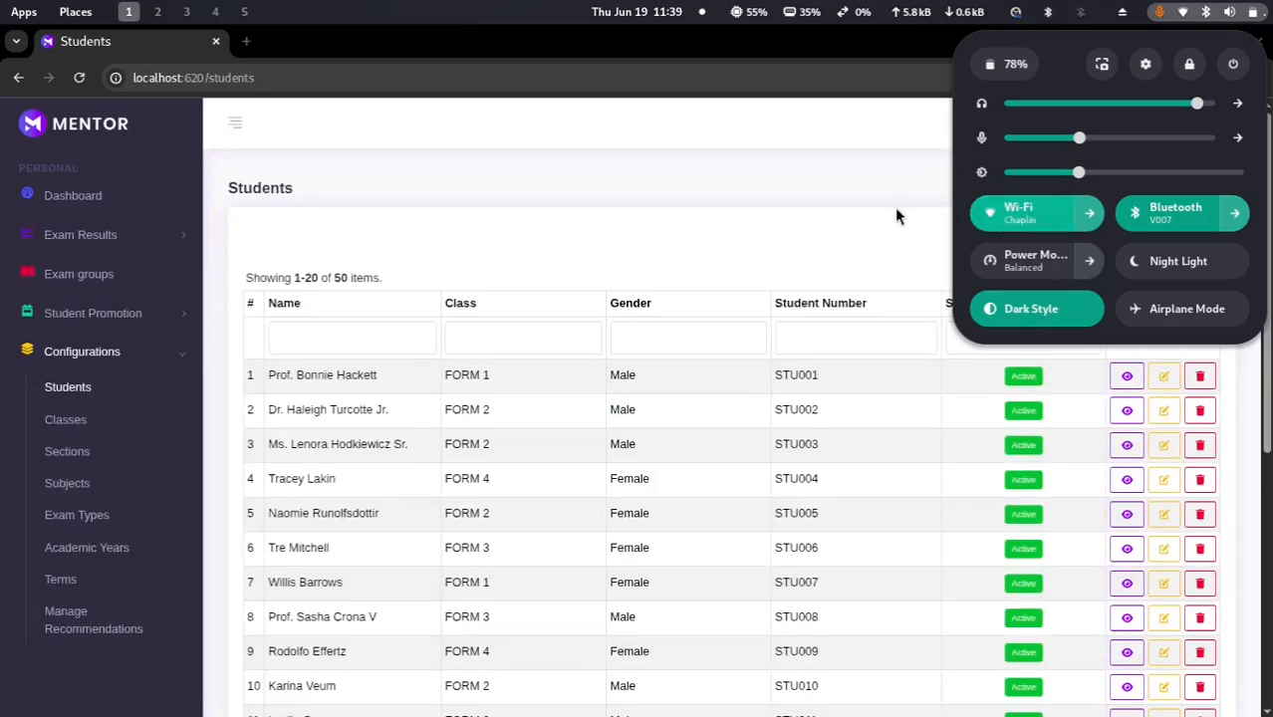
{"action": "left_click", "coordinate": [779, 231]}
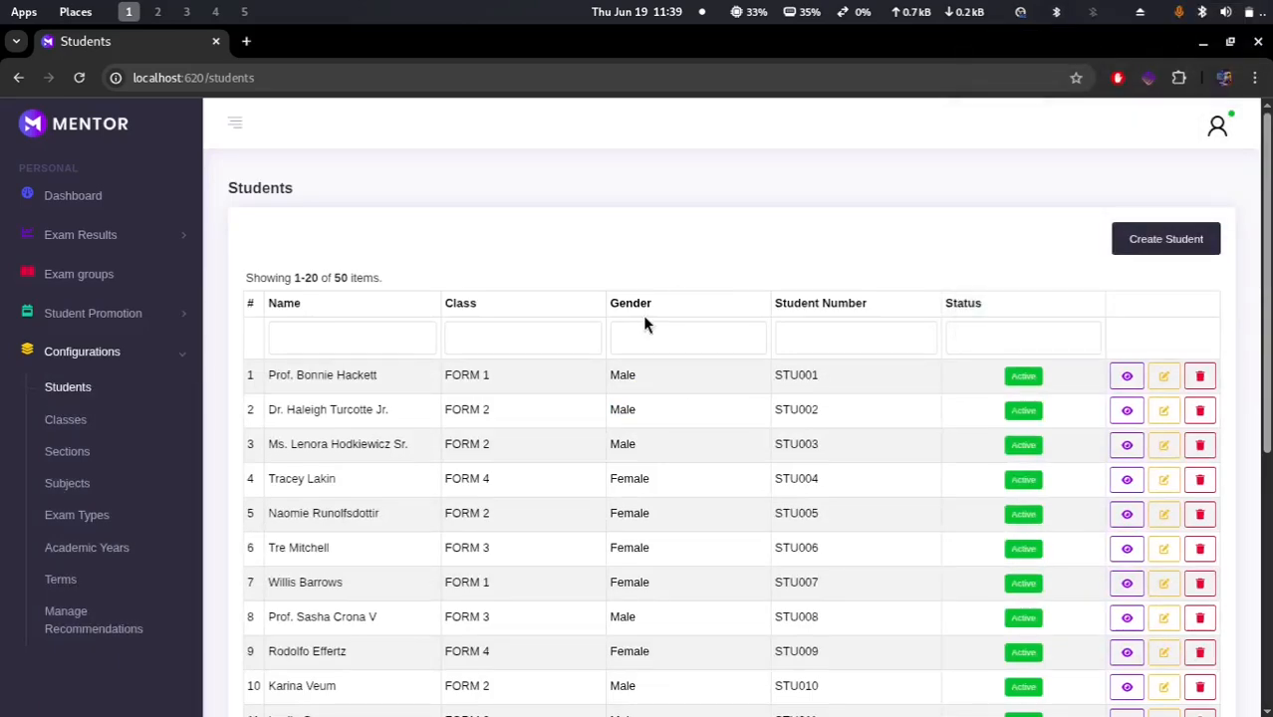
{"action": "left_click", "coordinate": [69, 390]}
Step: Examine the Create Student form's fields and dropdown options, then close it
{"action": "left_click", "coordinate": [1180, 239]}
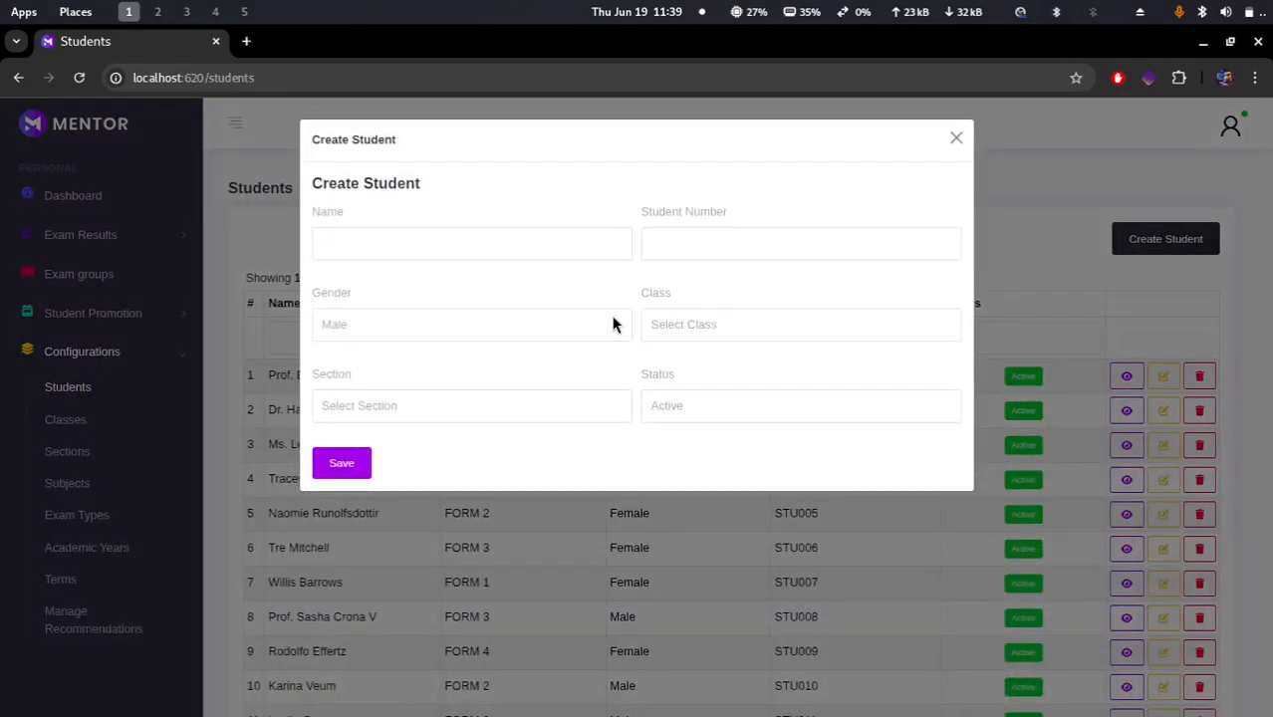
{"action": "left_click", "coordinate": [379, 248]}
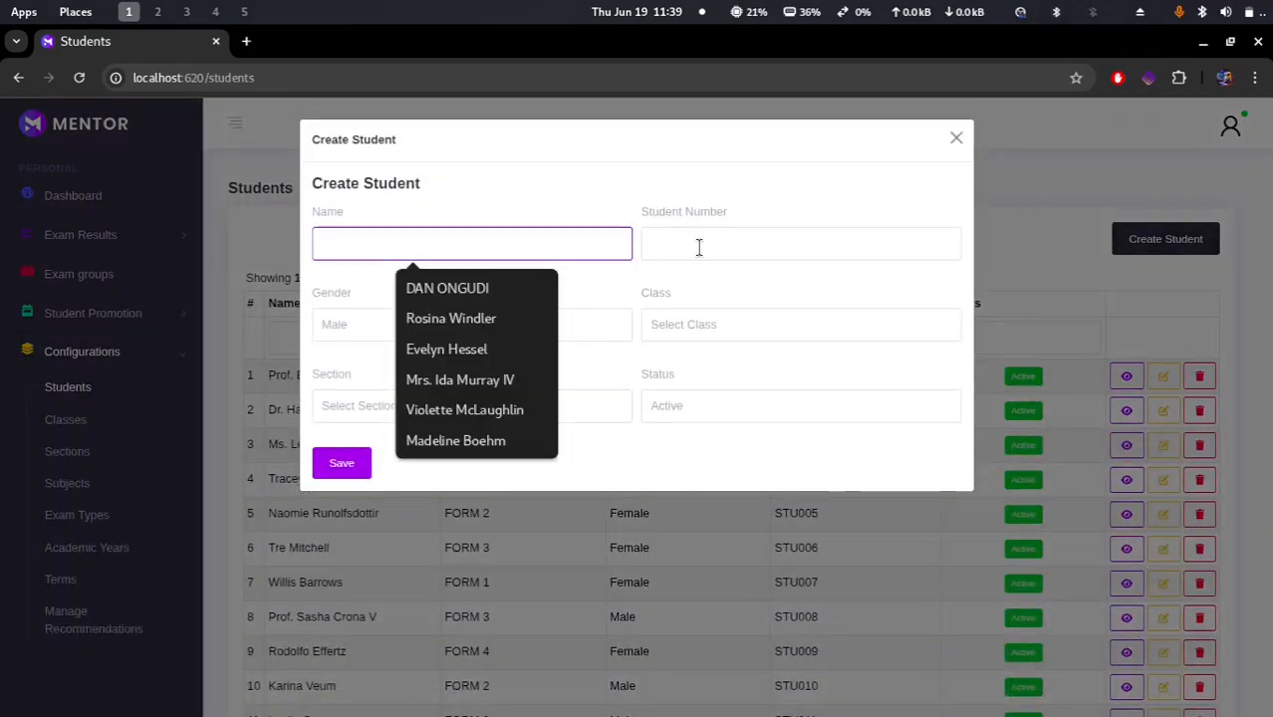
{"action": "left_click", "coordinate": [744, 244]}
{"action": "left_click", "coordinate": [427, 340]}
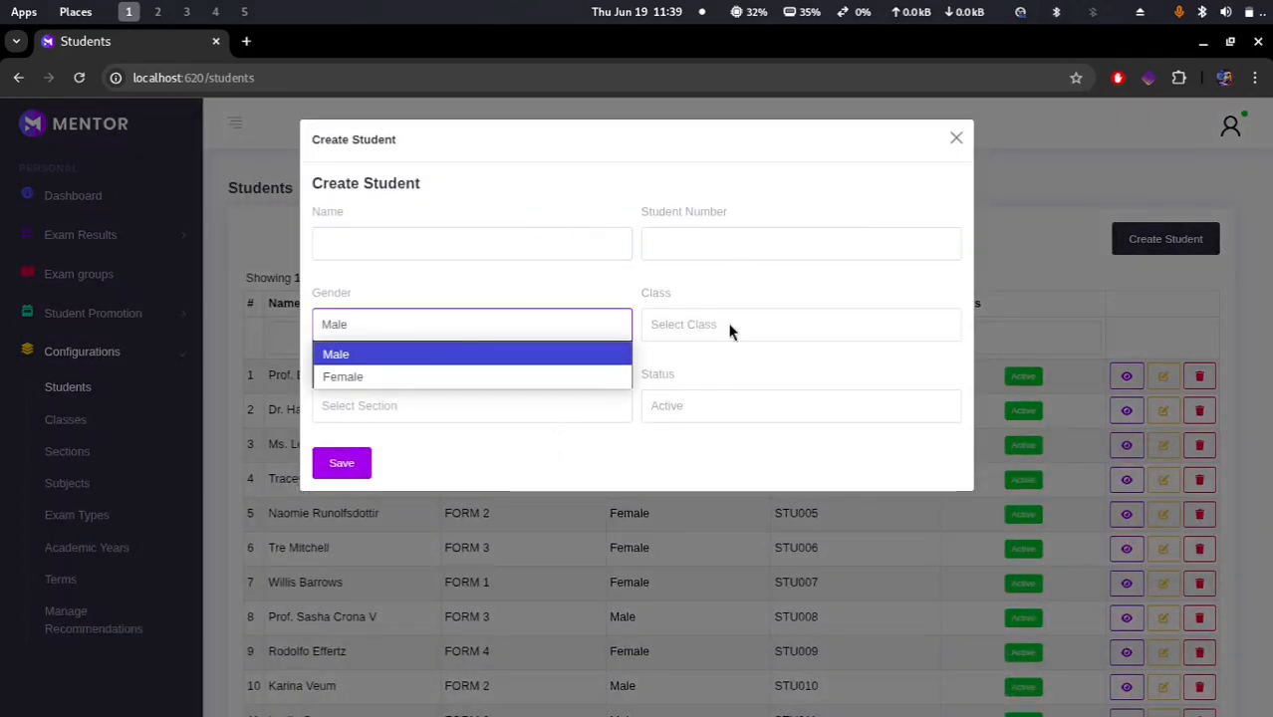
{"action": "left_click", "coordinate": [733, 329]}
{"action": "left_click", "coordinate": [729, 330]}
{"action": "left_click", "coordinate": [422, 415]}
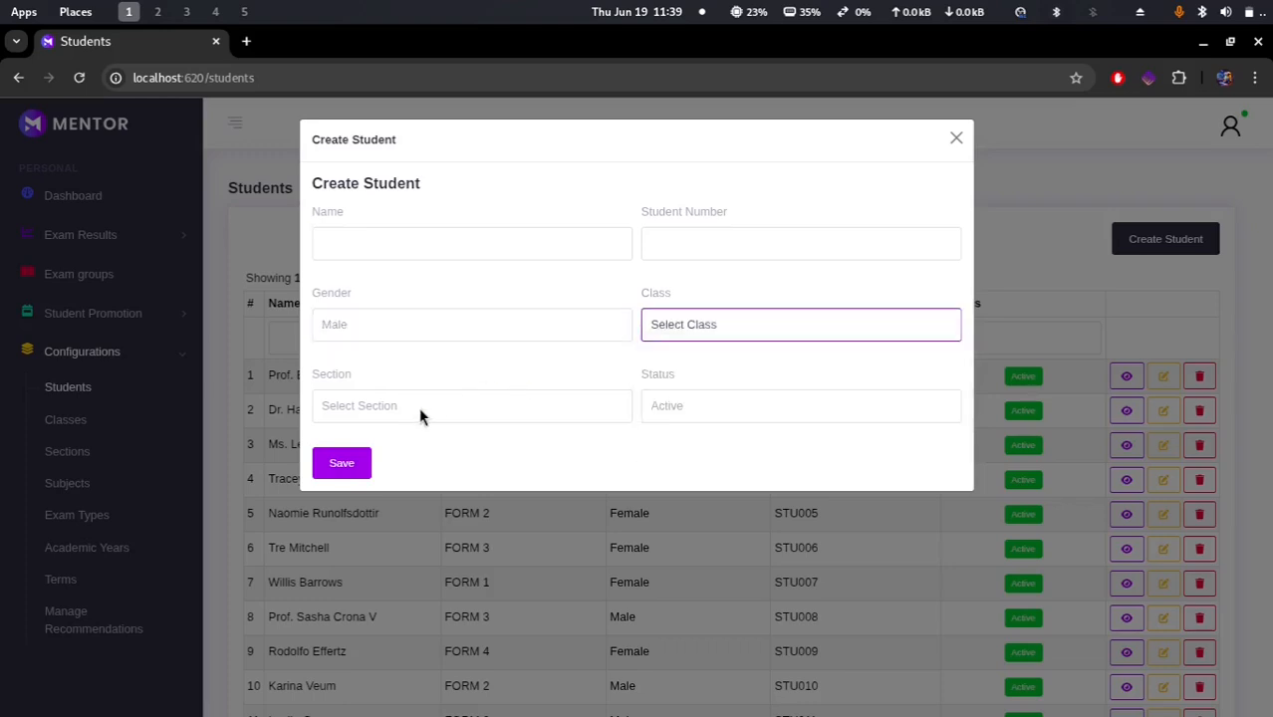
{"action": "left_click", "coordinate": [423, 414]}
{"action": "left_click", "coordinate": [751, 415]}
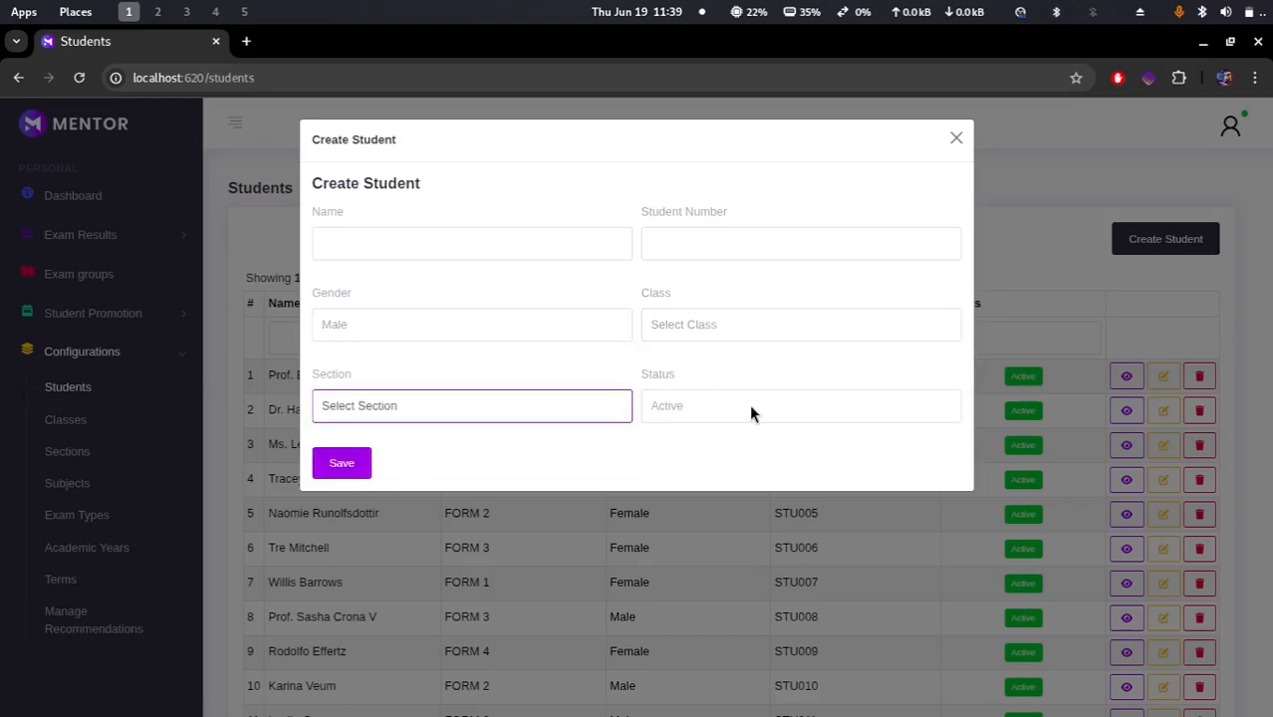
{"action": "left_click", "coordinate": [751, 413]}
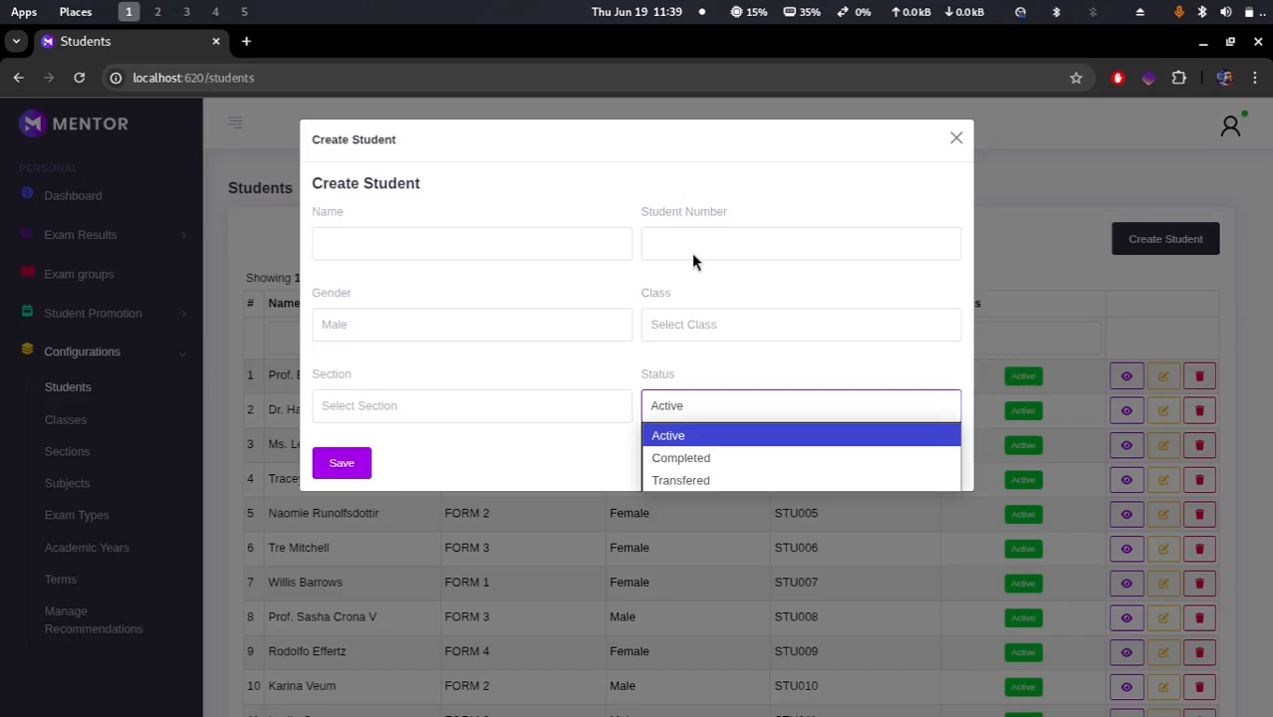
{"action": "left_click", "coordinate": [954, 140]}
{"action": "left_click", "coordinate": [954, 140]}
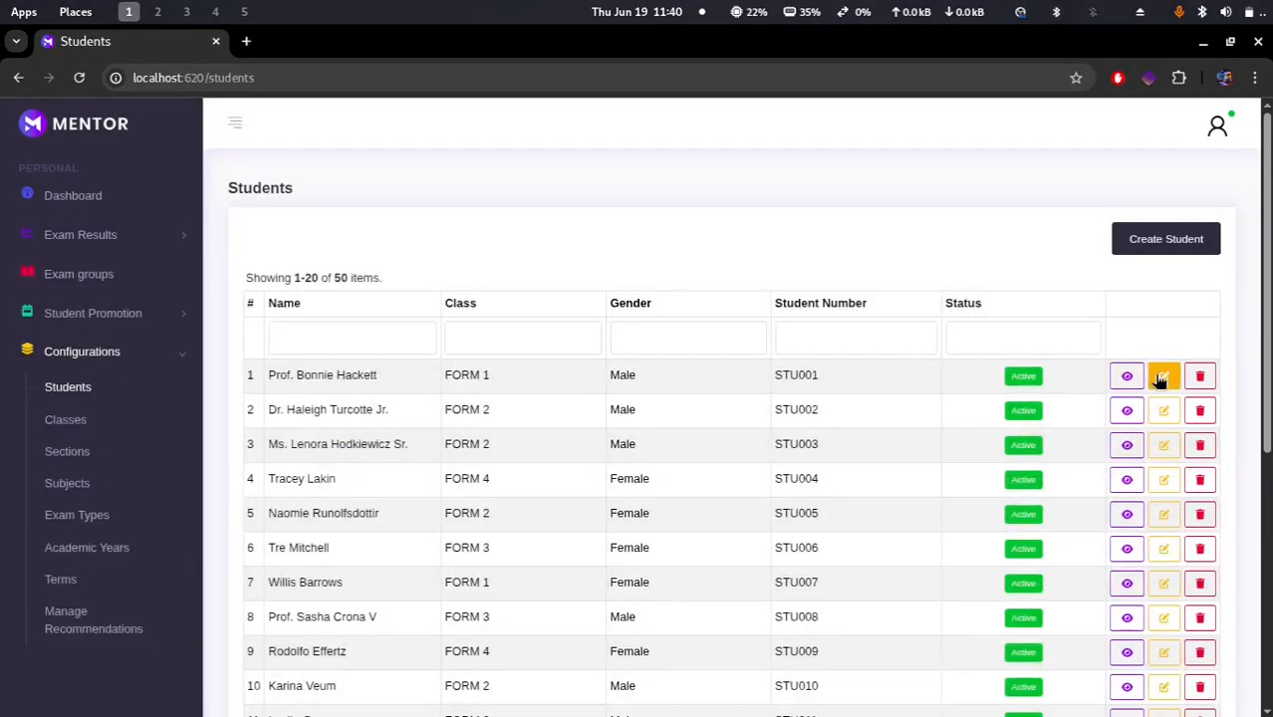
Step: View the first student's details, then save that student through its Update Student form
{"action": "left_click", "coordinate": [1126, 375]}
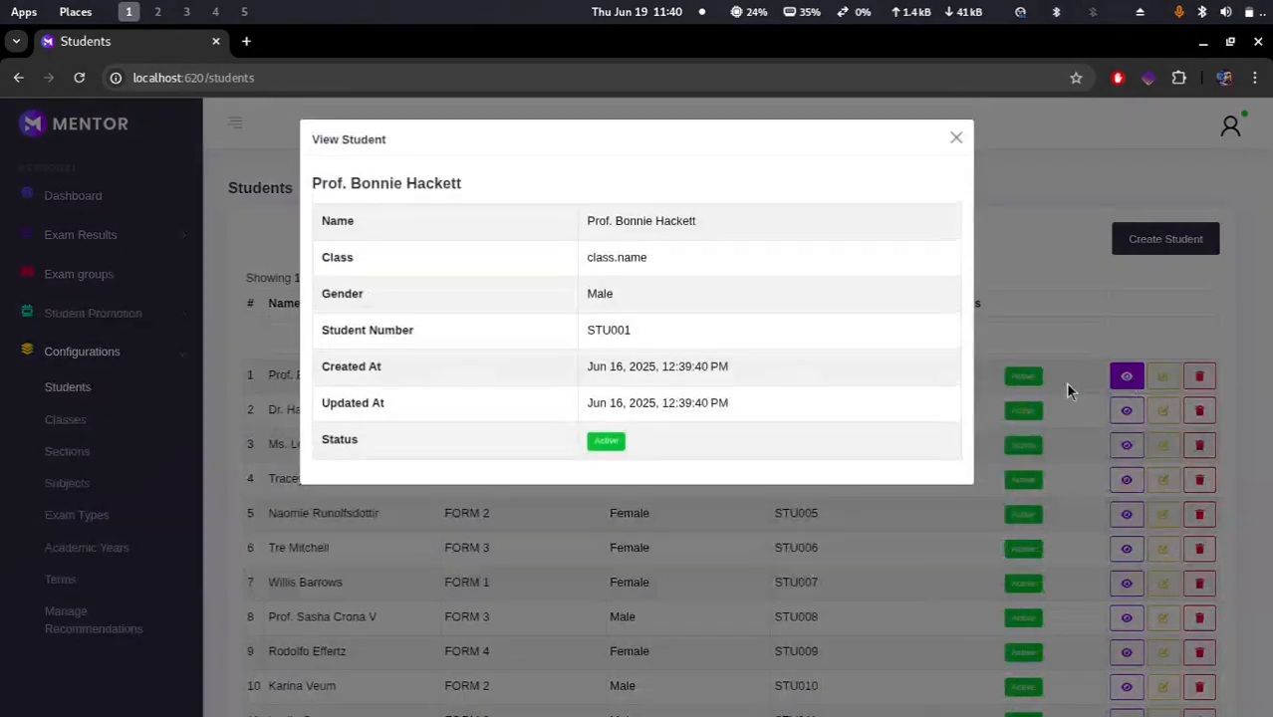
{"action": "left_click", "coordinate": [775, 550]}
{"action": "left_click", "coordinate": [1163, 375]}
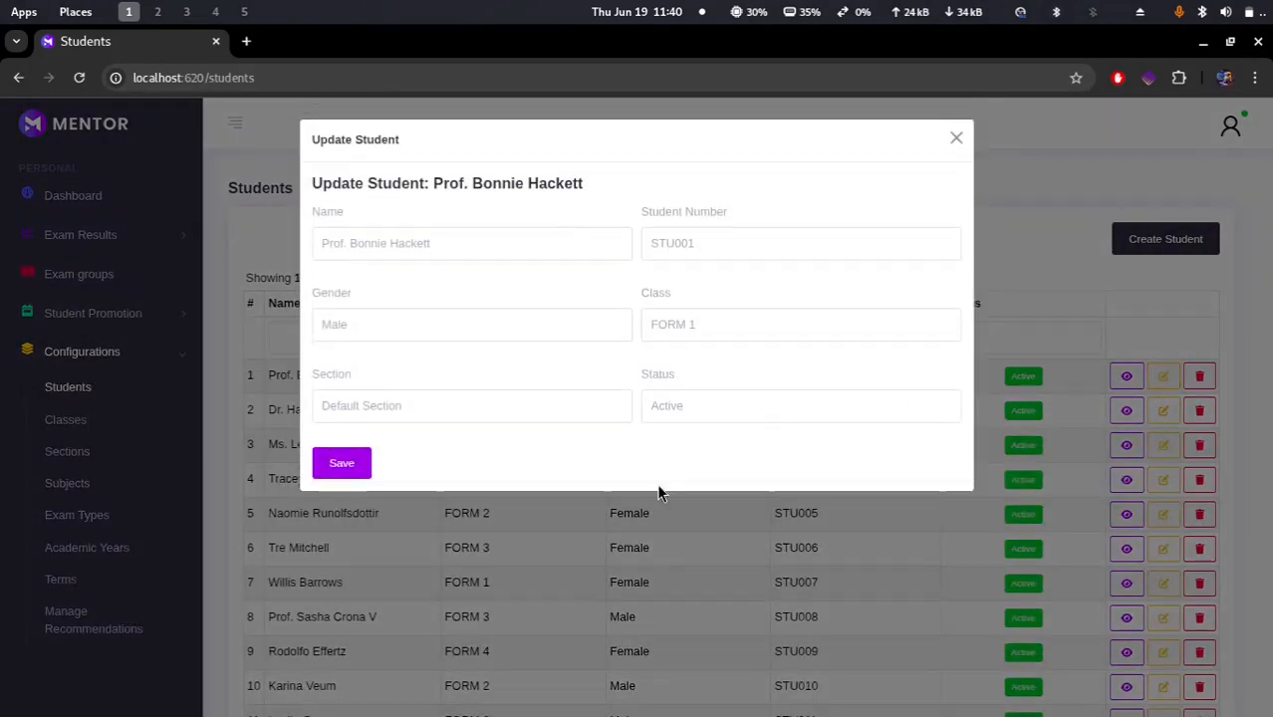
{"action": "left_click", "coordinate": [341, 465]}
Step: Start deleting the first student and cancel the confirmation
{"action": "left_click", "coordinate": [1200, 418]}
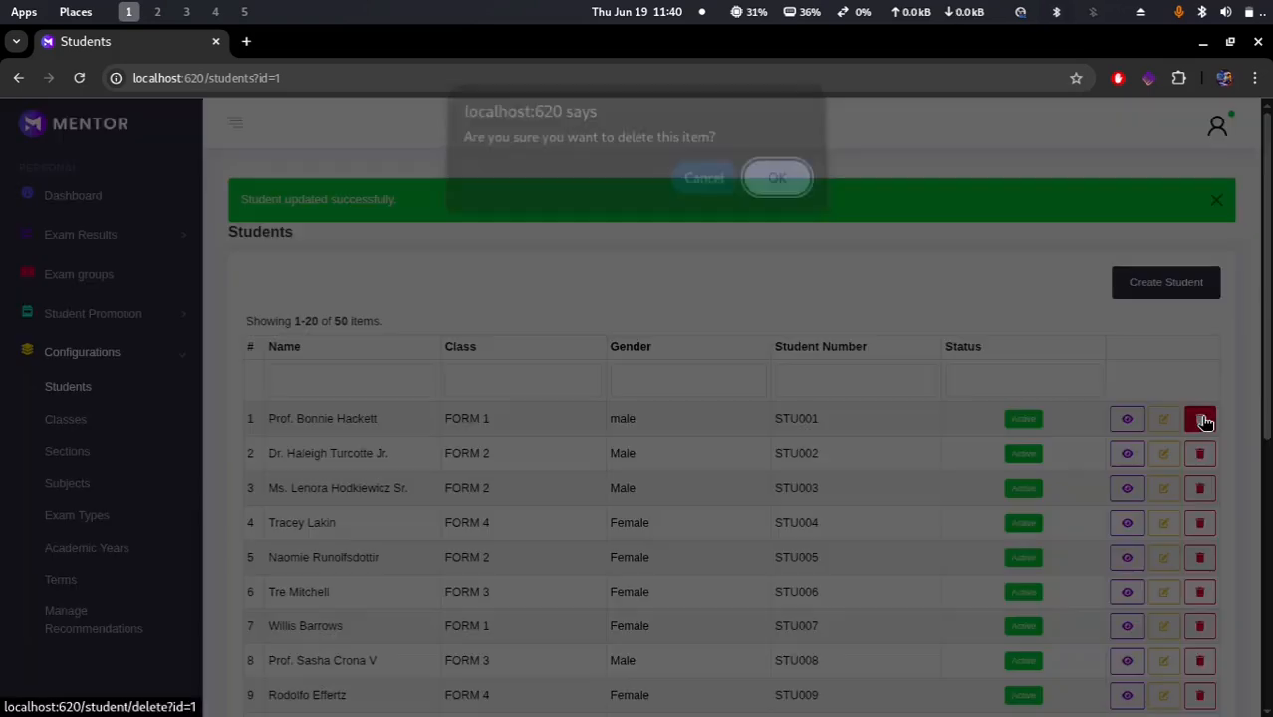
{"action": "left_click", "coordinate": [702, 190]}
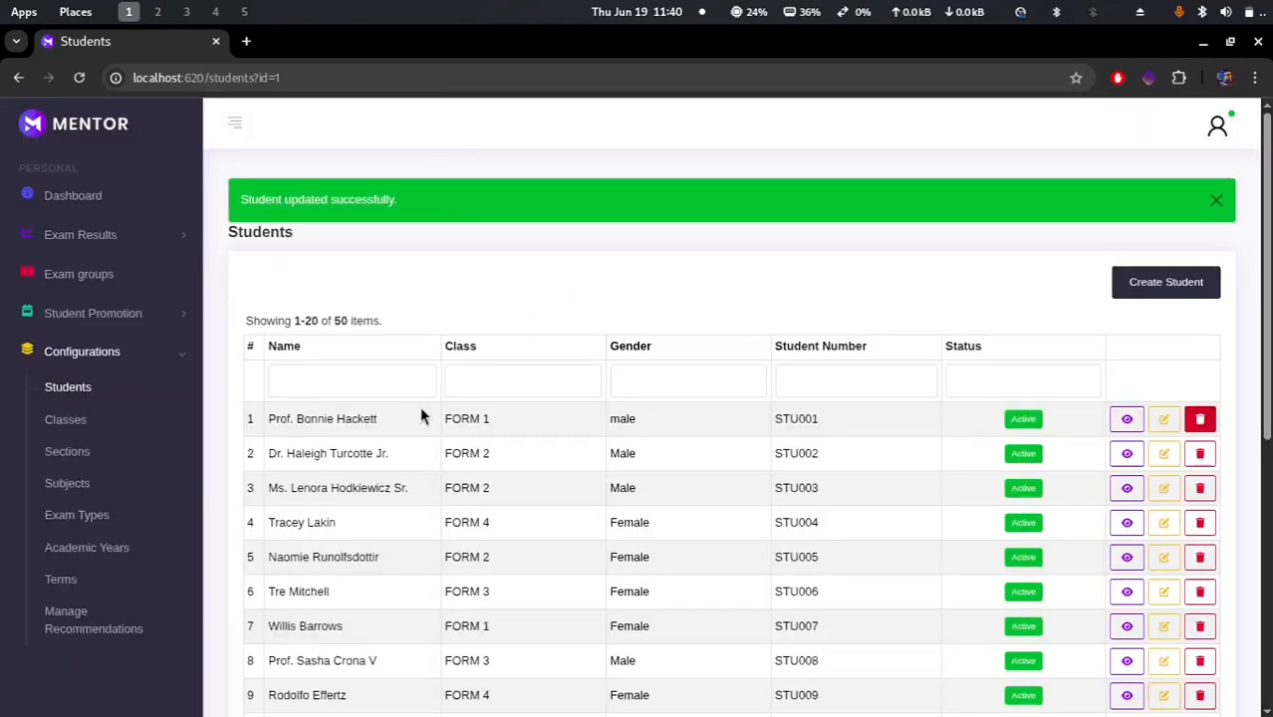
Step: Open Classes and try to save a new class with an empty name and Active status, then close the form
{"action": "left_click", "coordinate": [69, 420]}
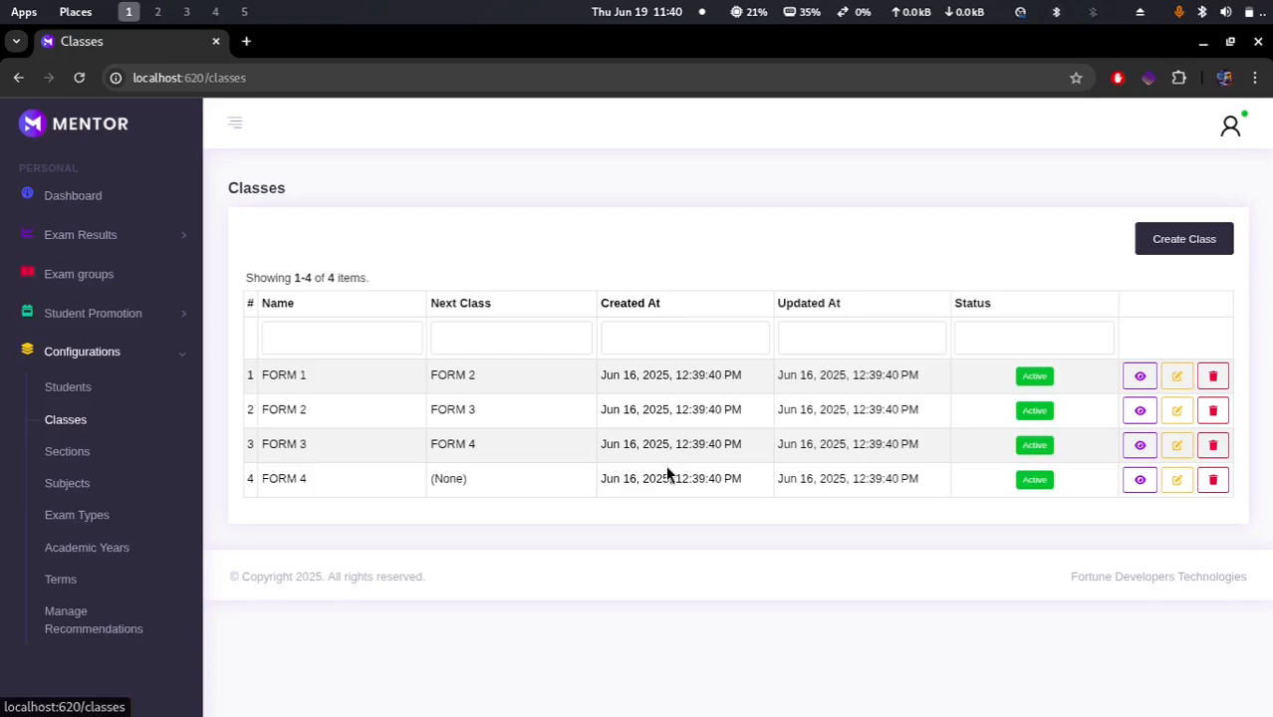
{"action": "left_click", "coordinate": [1186, 237]}
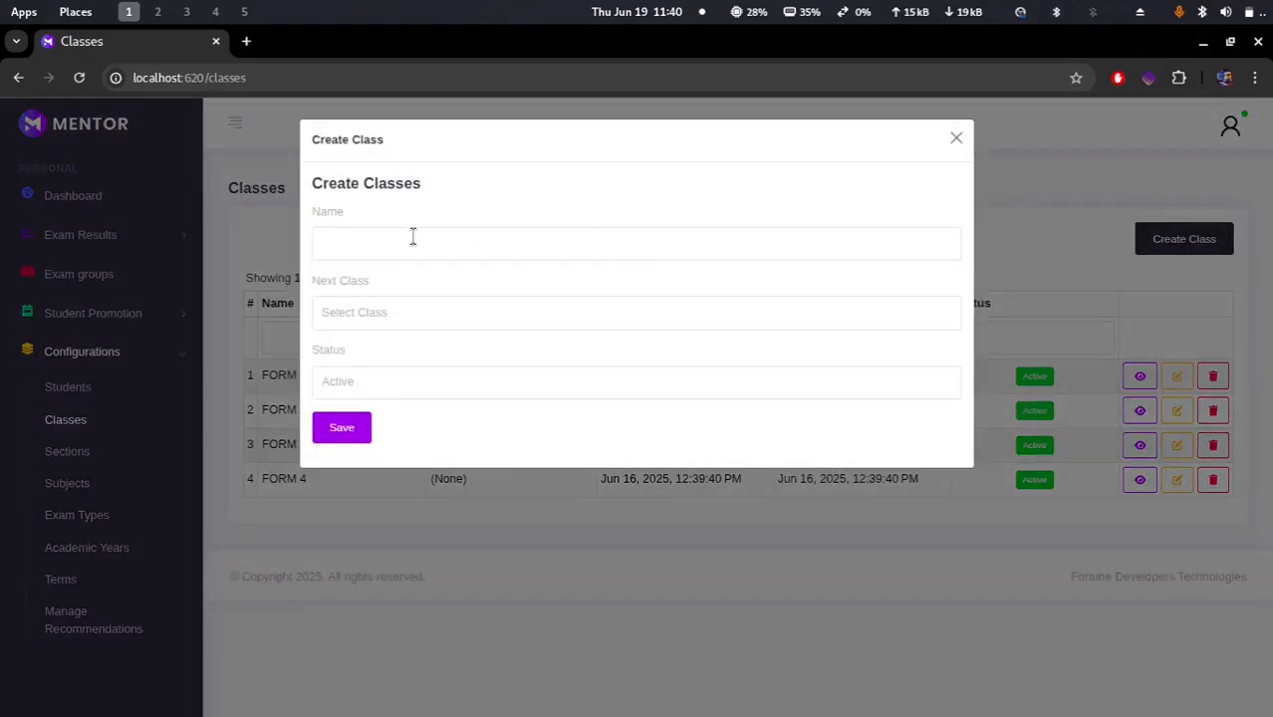
{"action": "left_click", "coordinate": [412, 240]}
{"action": "left_click", "coordinate": [360, 324]}
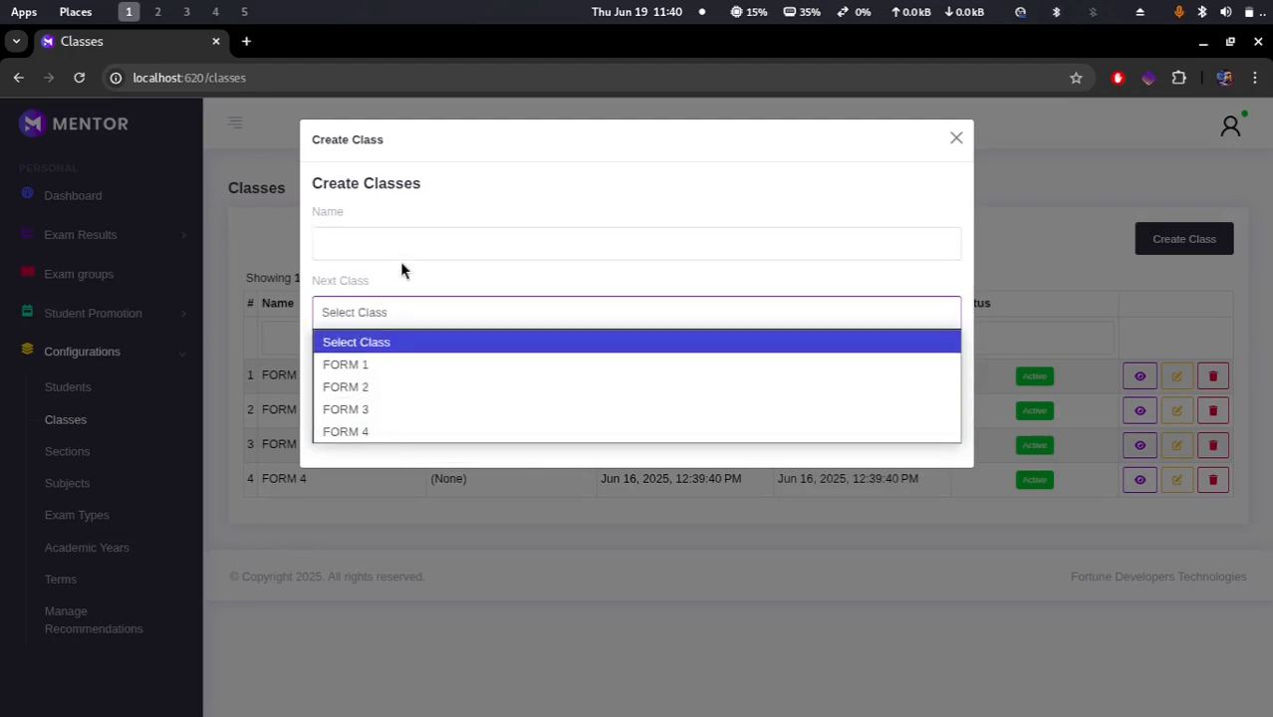
{"action": "left_click", "coordinate": [438, 254]}
{"action": "left_click", "coordinate": [398, 388]}
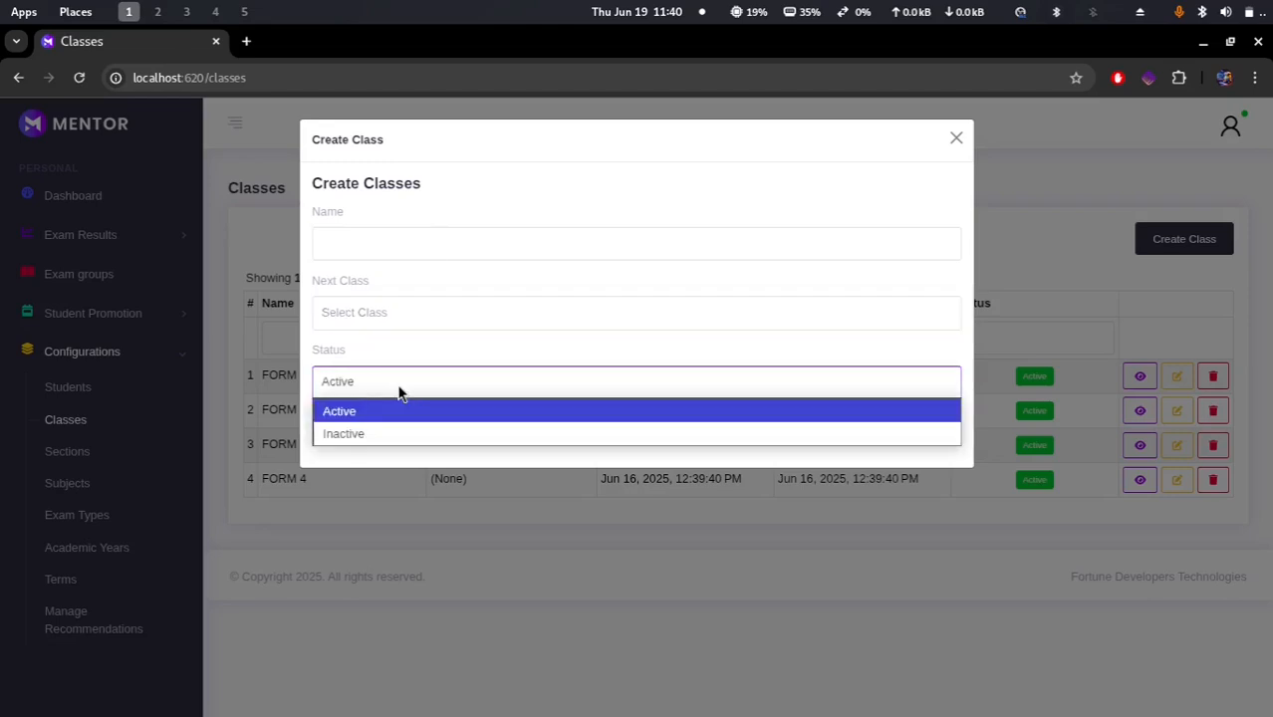
{"action": "left_click", "coordinate": [279, 411]}
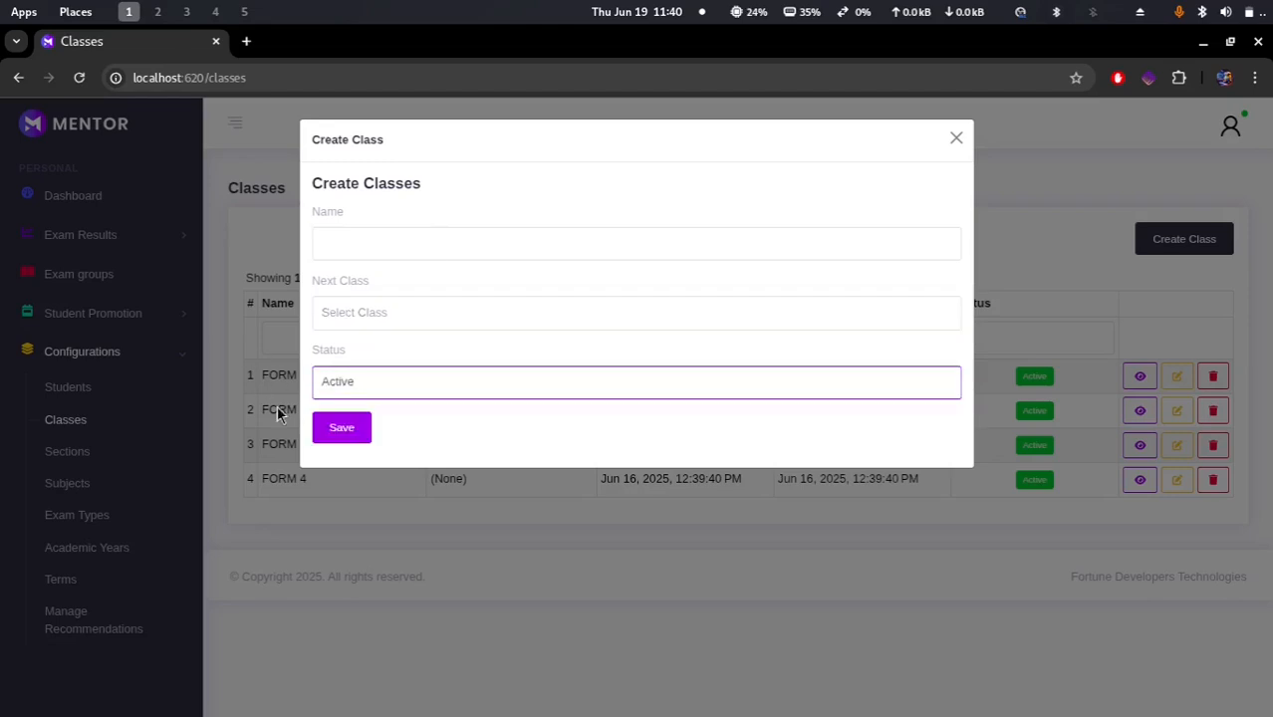
{"action": "left_click", "coordinate": [343, 432]}
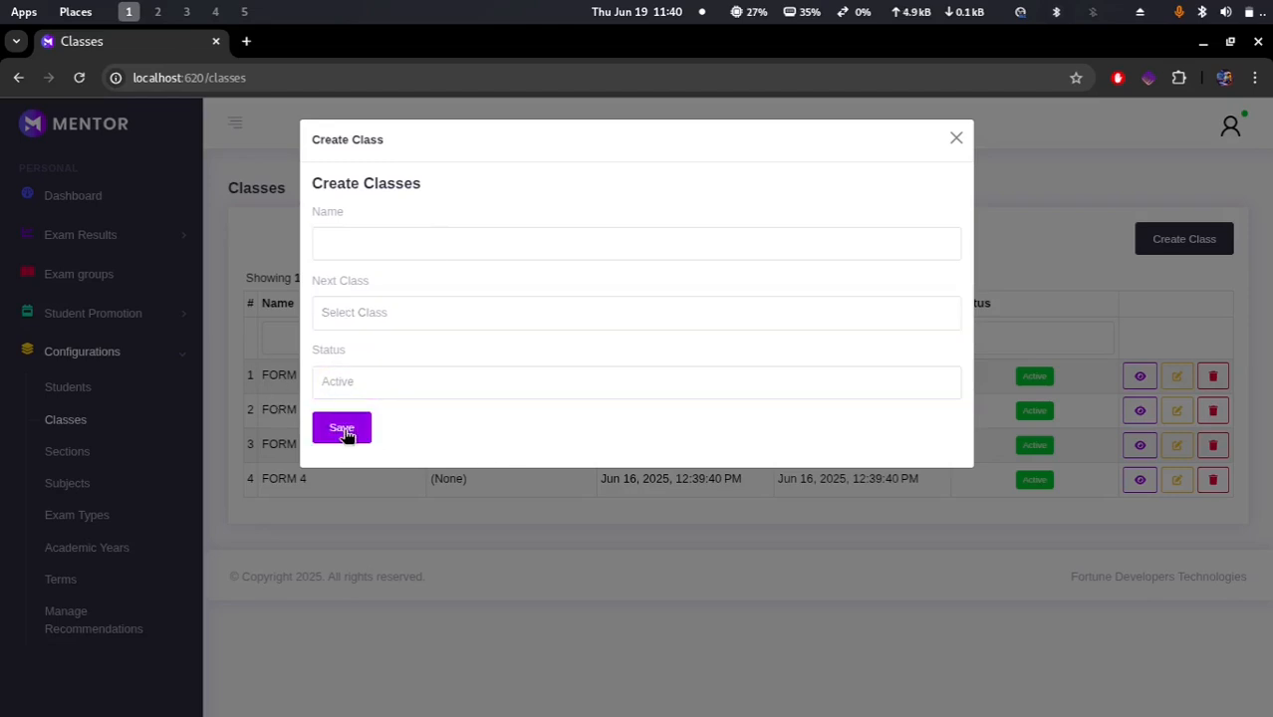
{"action": "left_click", "coordinate": [958, 139]}
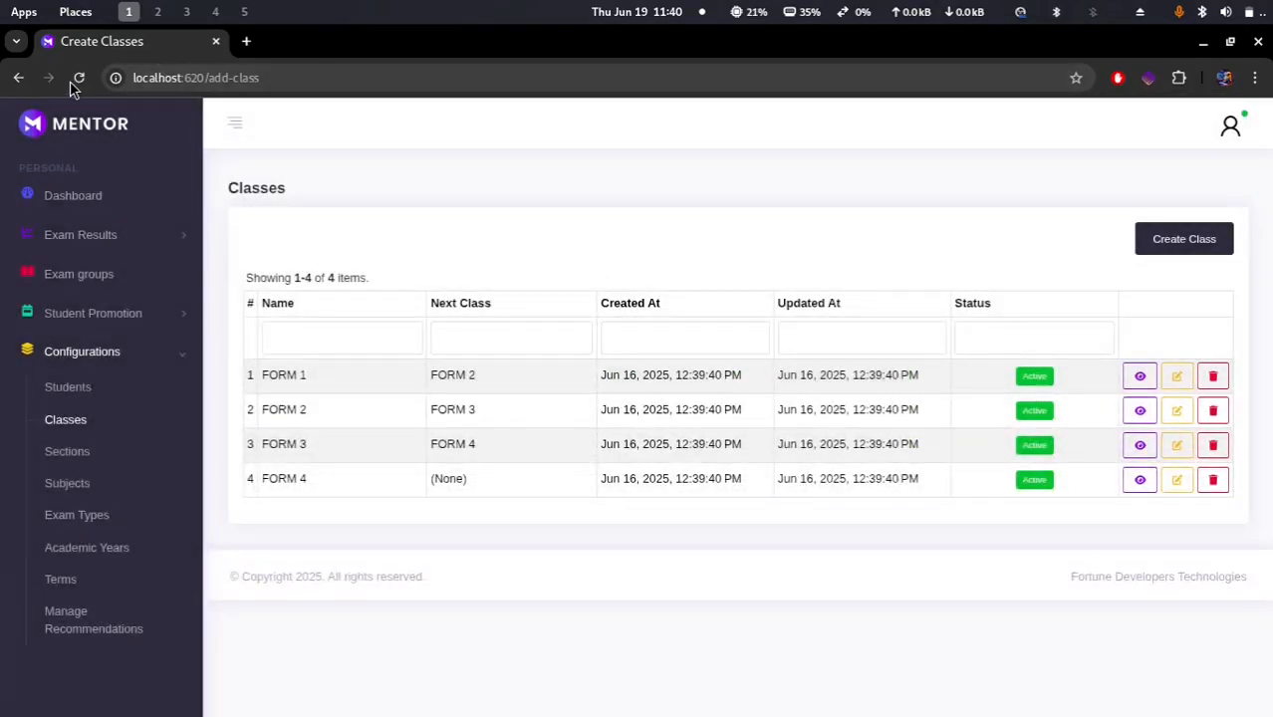
Step: Reload the page and navigate back to the site's root address
{"action": "left_click", "coordinate": [80, 77]}
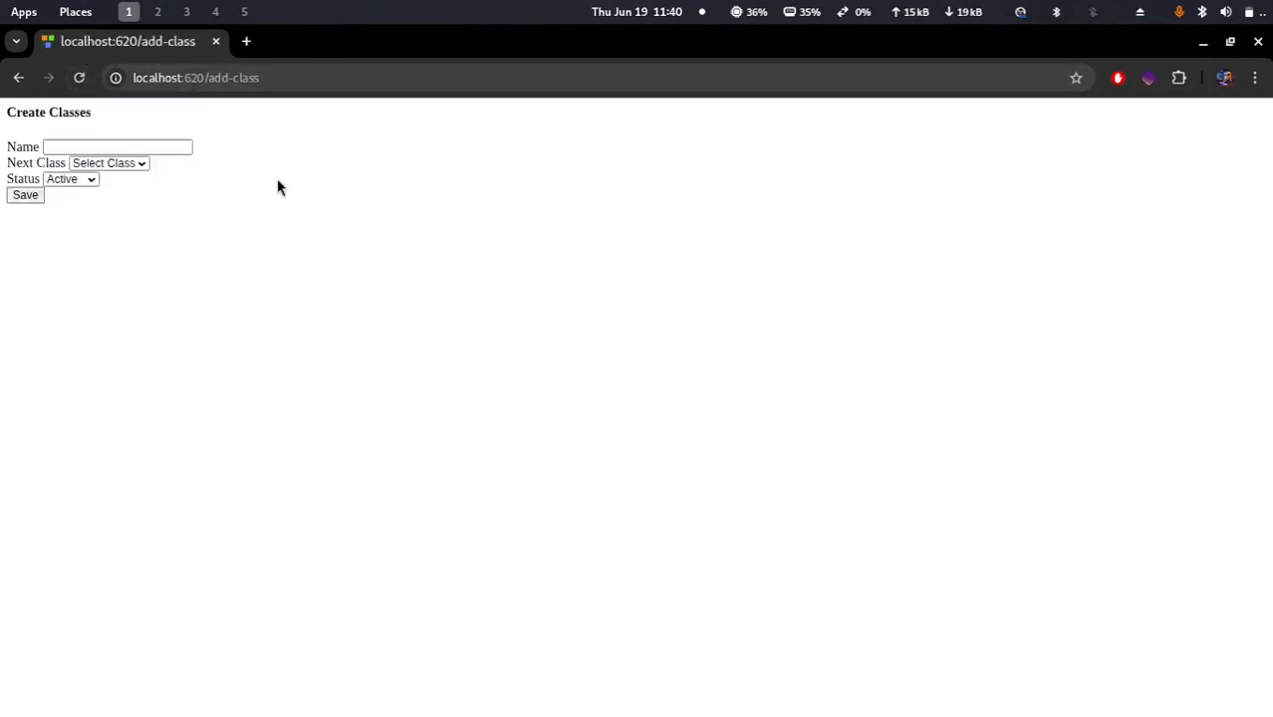
{"action": "left_click_drag", "start_coordinate": [279, 76], "coordinate": [206, 80]}
{"action": "key", "text": "BackSpace"}
{"action": "key", "text": "Return"}
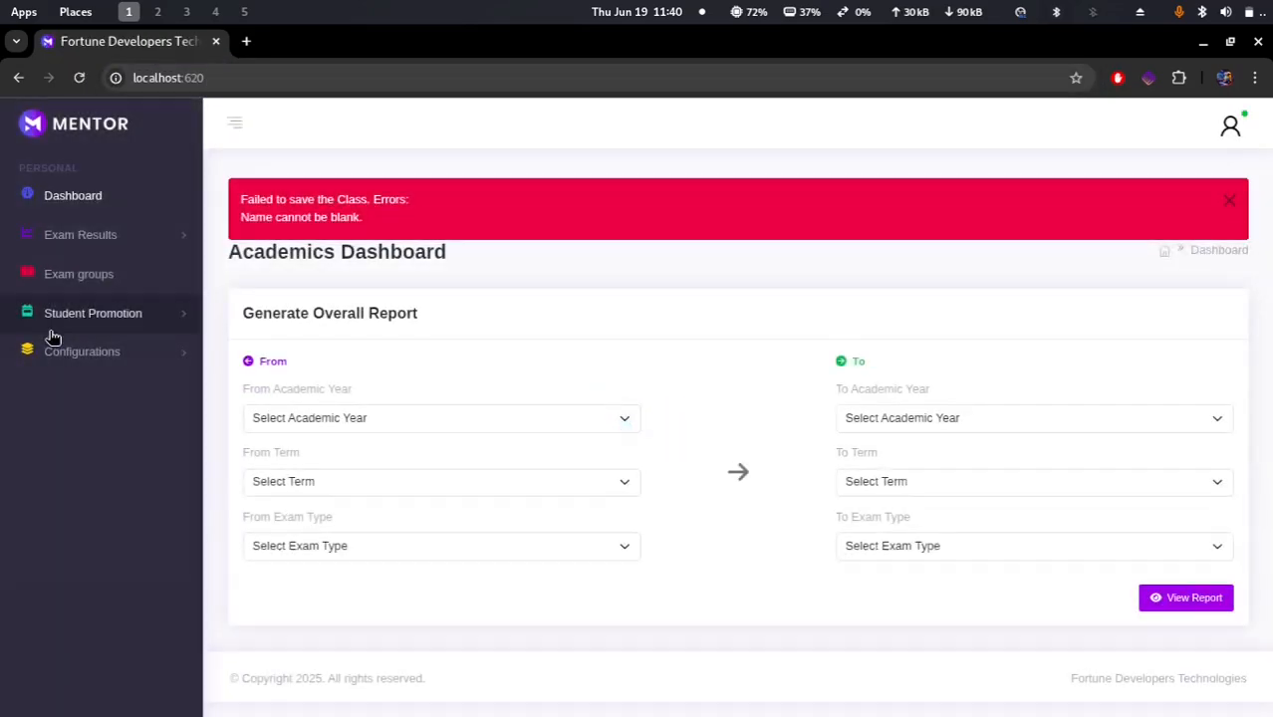
Step: Reopen the Classes list and view FORM 1's details
{"action": "left_click", "coordinate": [81, 352]}
{"action": "left_click", "coordinate": [77, 427]}
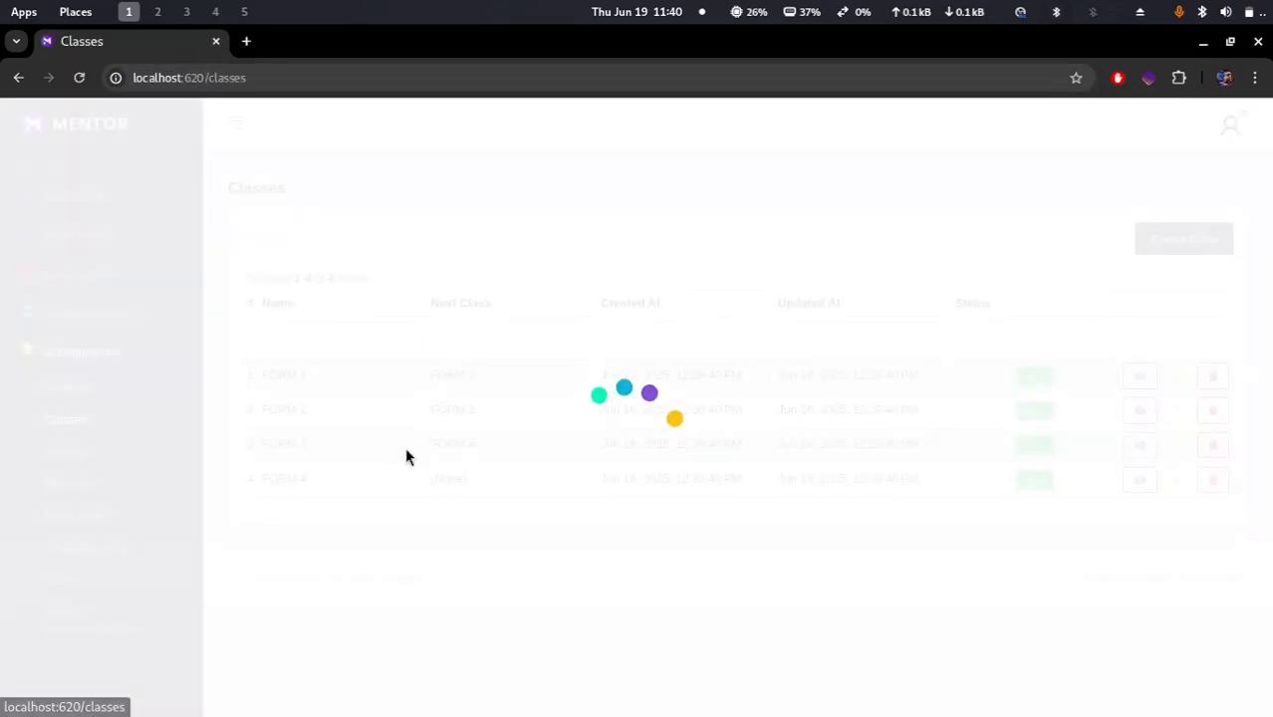
{"action": "left_click", "coordinate": [1140, 376]}
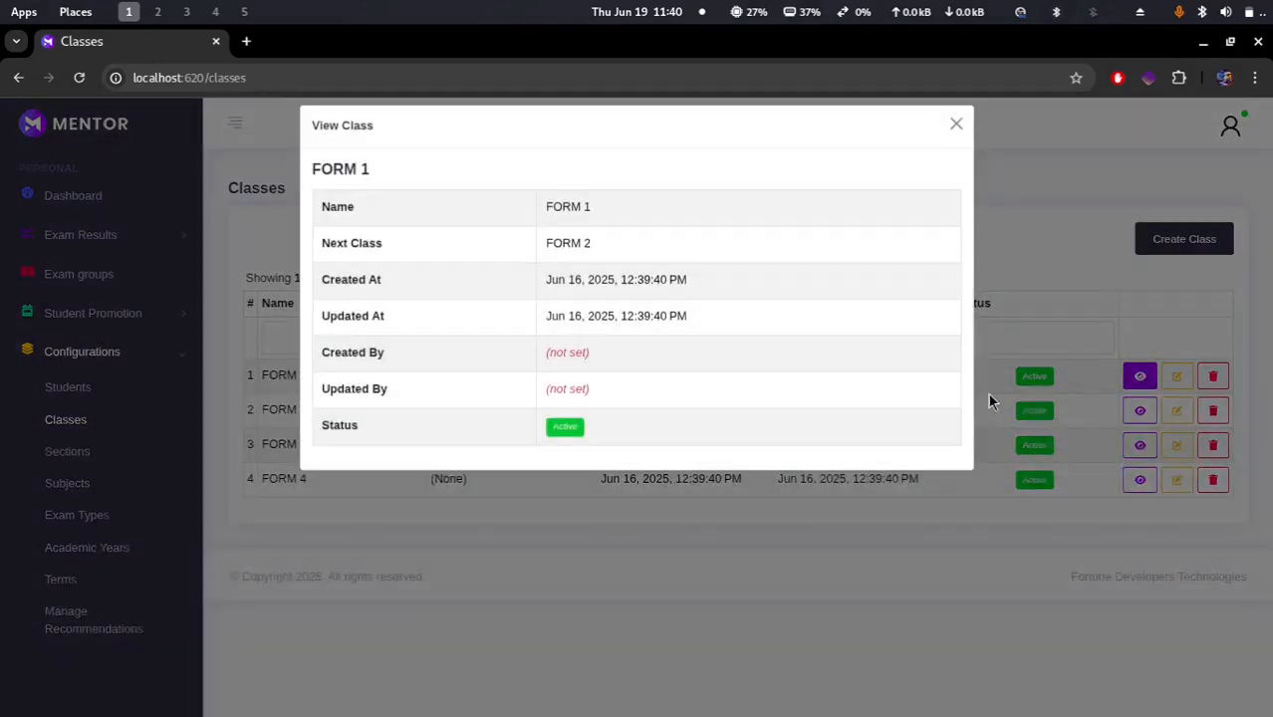
{"action": "left_click", "coordinate": [798, 506]}
Step: Save FORM 1 from its update form
{"action": "left_click", "coordinate": [1177, 376]}
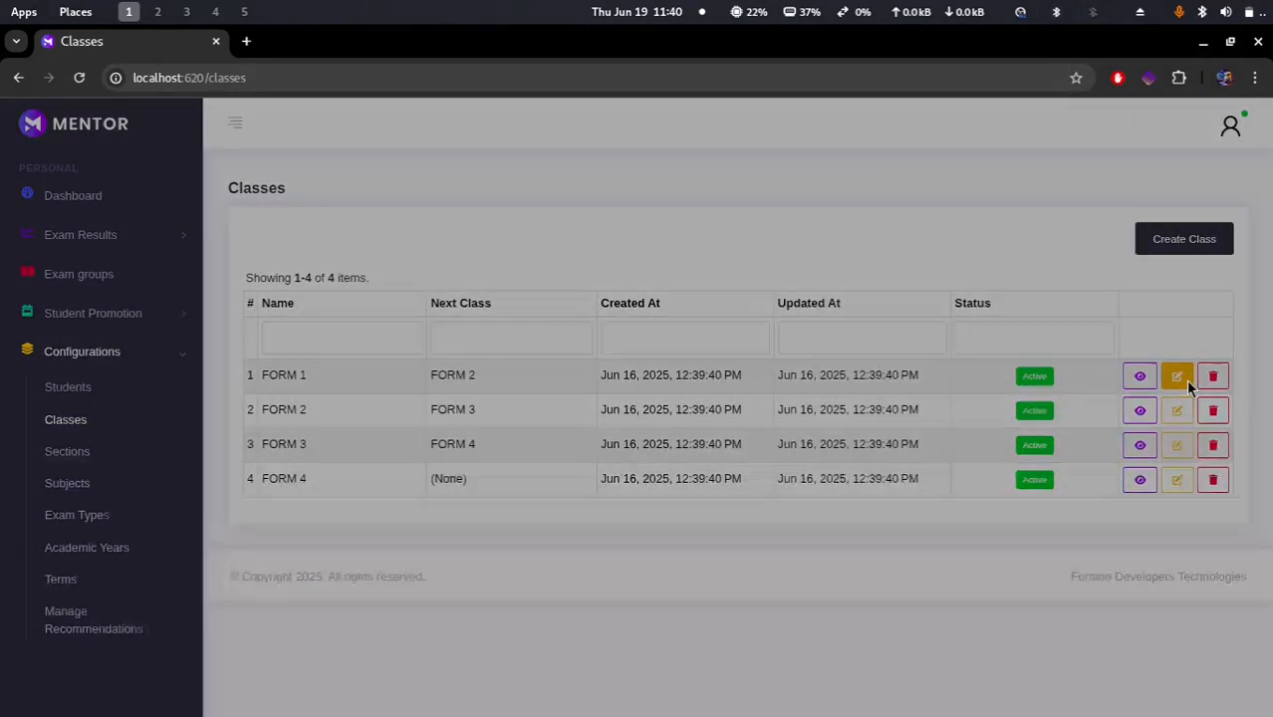
{"action": "left_click", "coordinate": [327, 433]}
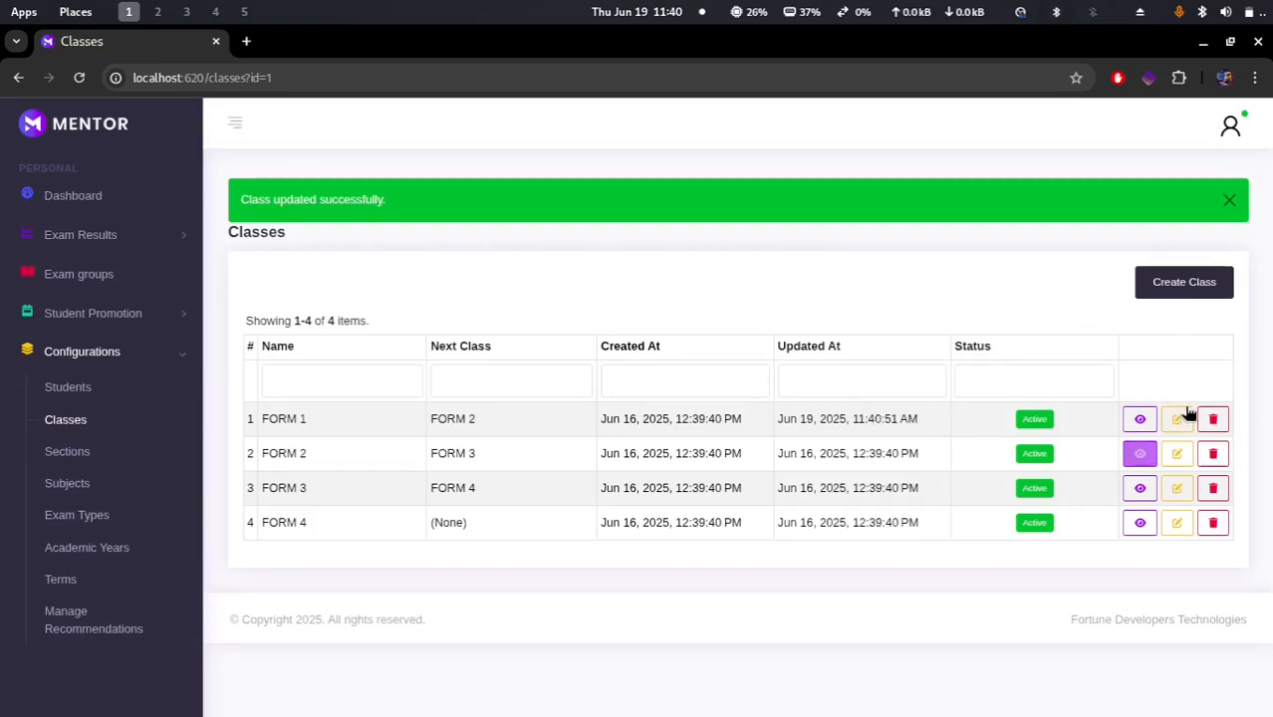
Step: Start deleting FORM 1 and cancel the confirmation
{"action": "left_click", "coordinate": [1212, 420]}
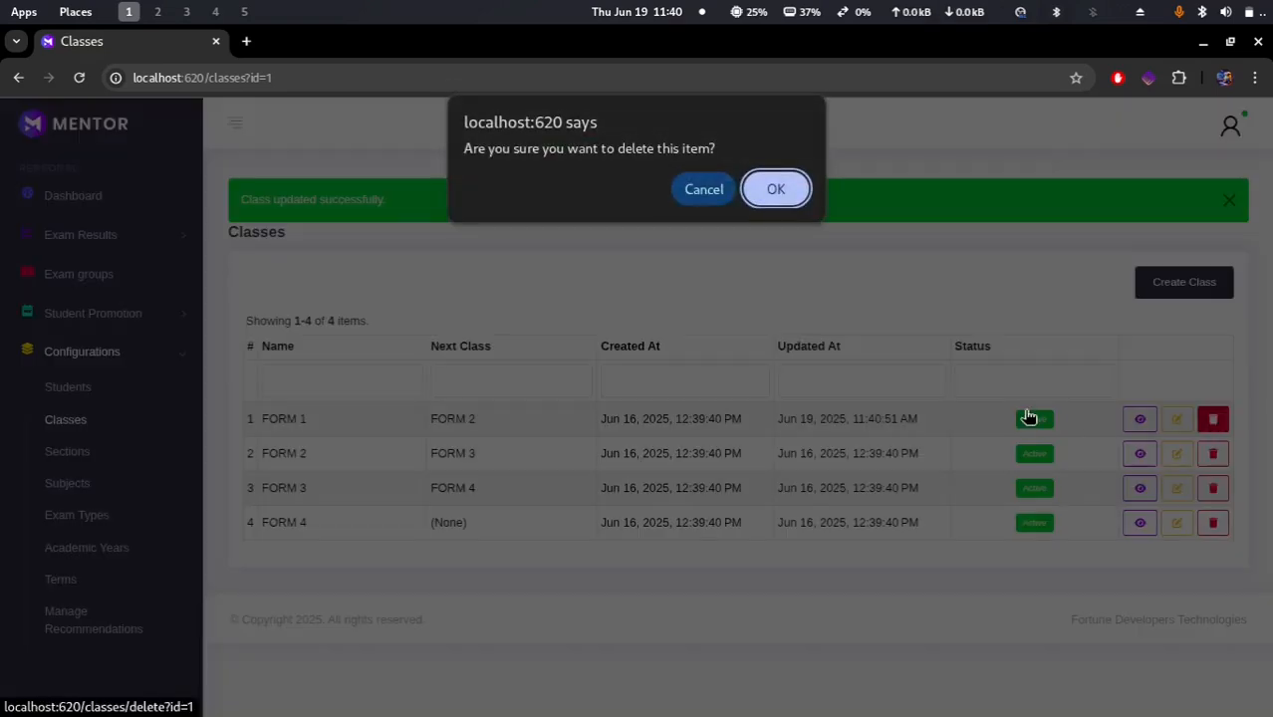
{"action": "left_click", "coordinate": [702, 189]}
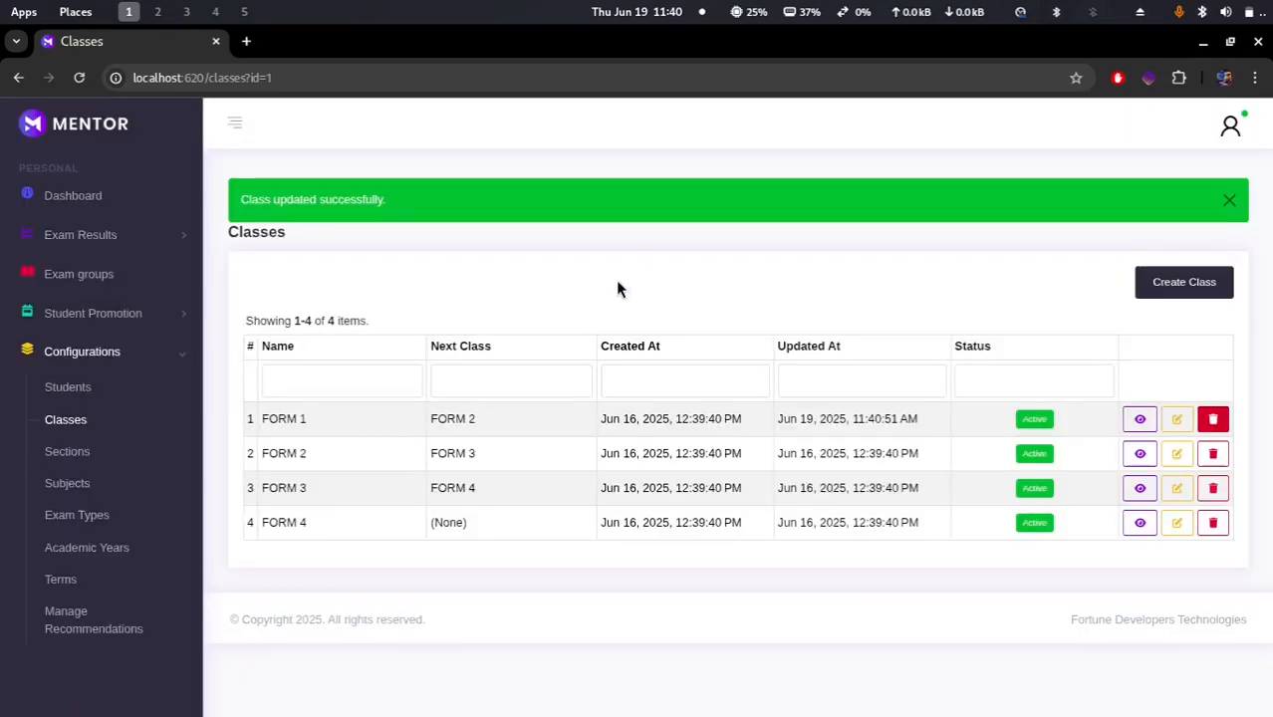
Step: Open the Sections list under Configurations
{"action": "left_click", "coordinate": [70, 451]}
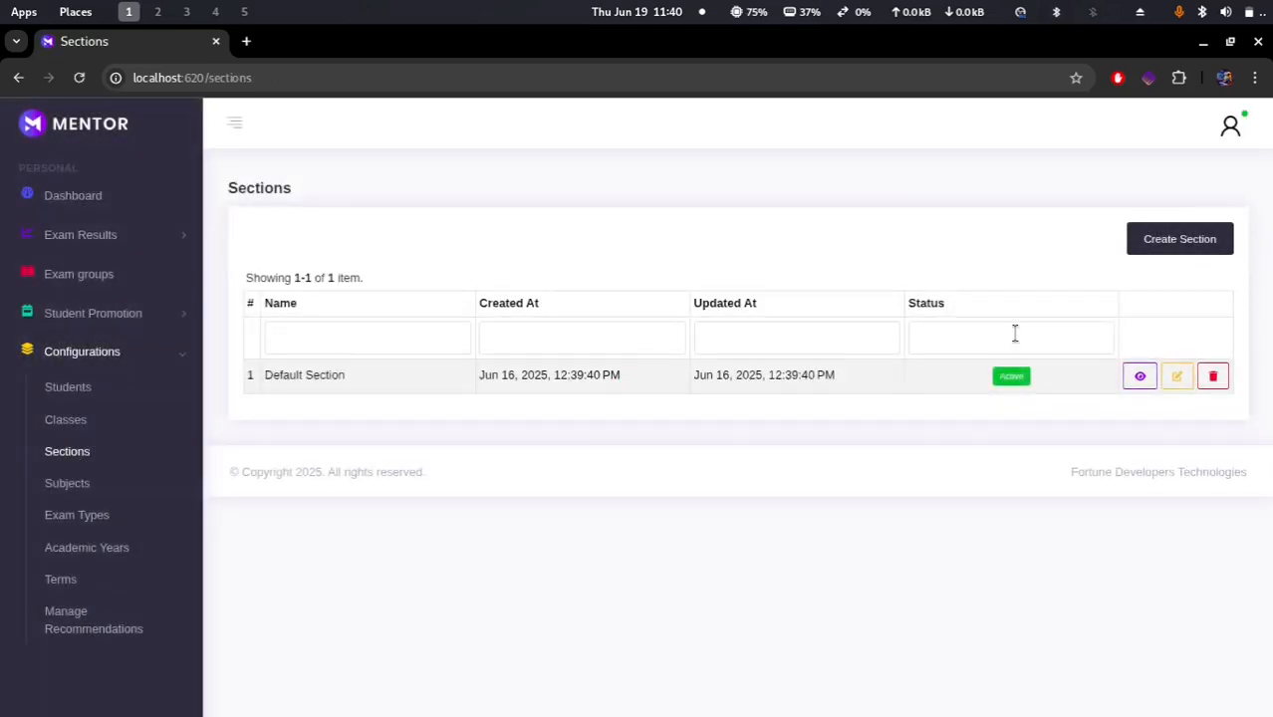
Step: Create a new section named Blue, picking it from the name suggestions after removing the INDIGO suggestion
{"action": "left_click", "coordinate": [1177, 228]}
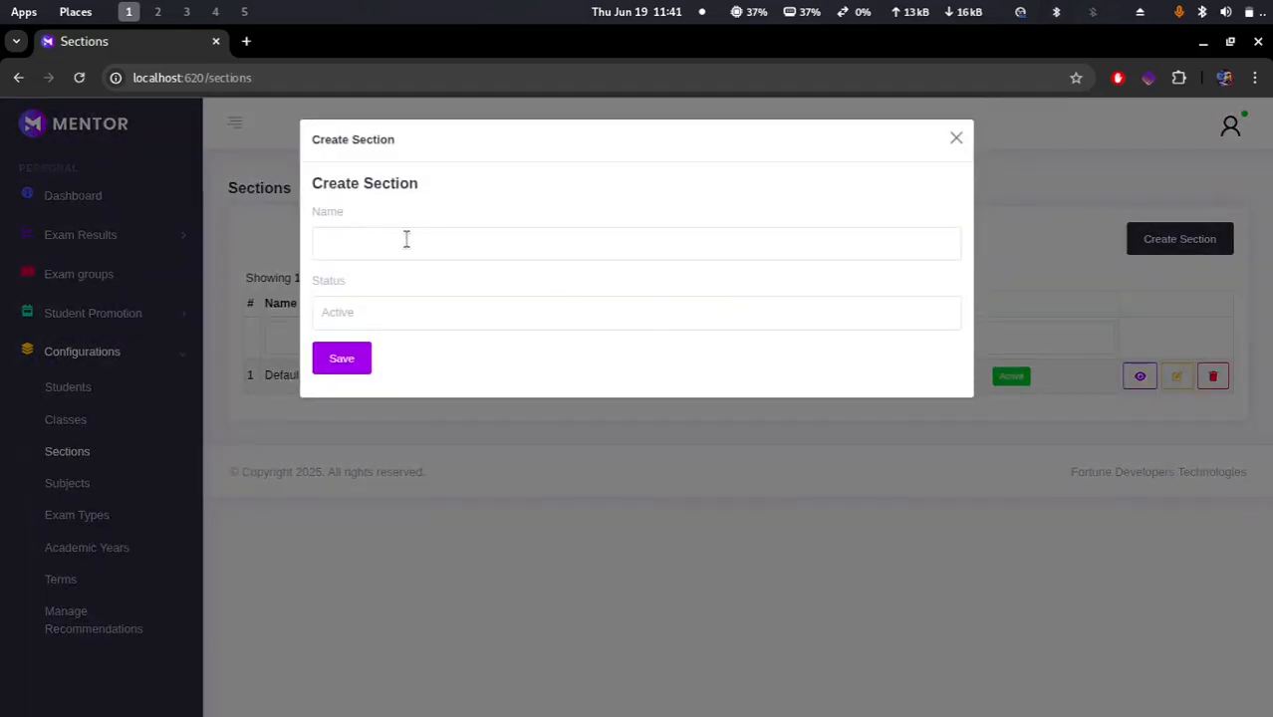
{"action": "left_click", "coordinate": [406, 239]}
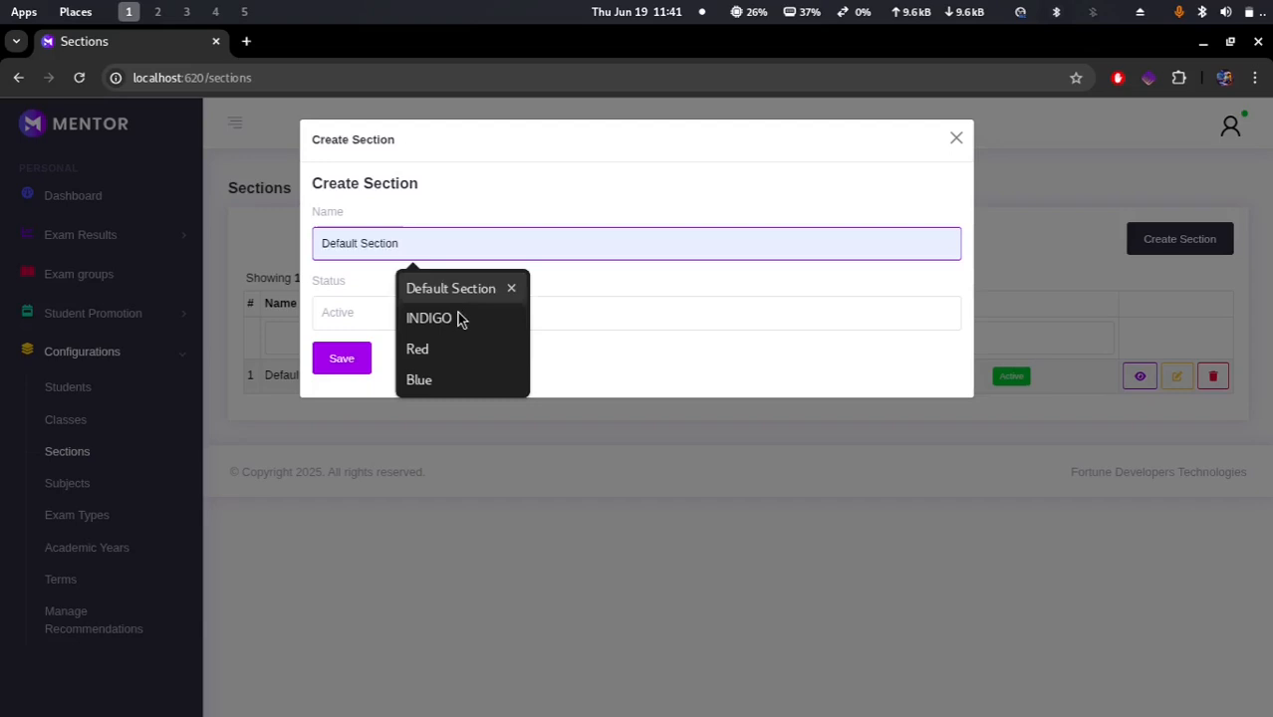
{"action": "left_click", "coordinate": [511, 319]}
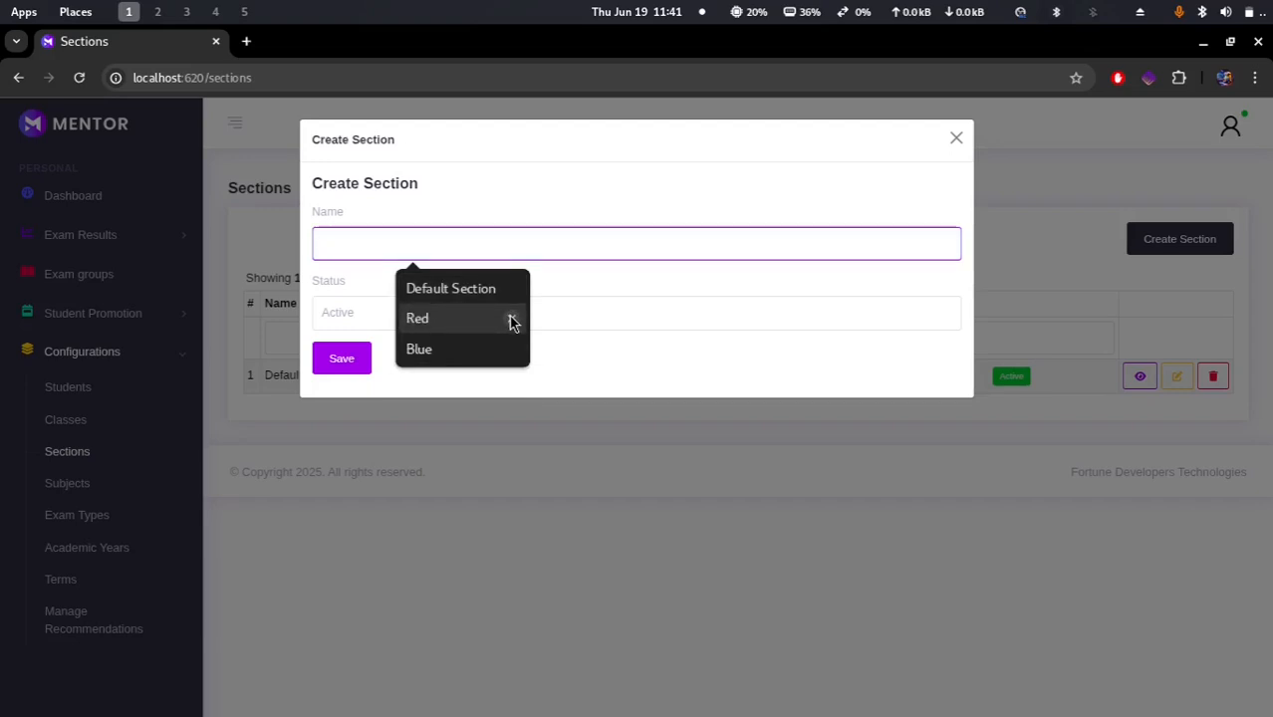
{"action": "left_click", "coordinate": [446, 356]}
{"action": "left_click", "coordinate": [349, 361]}
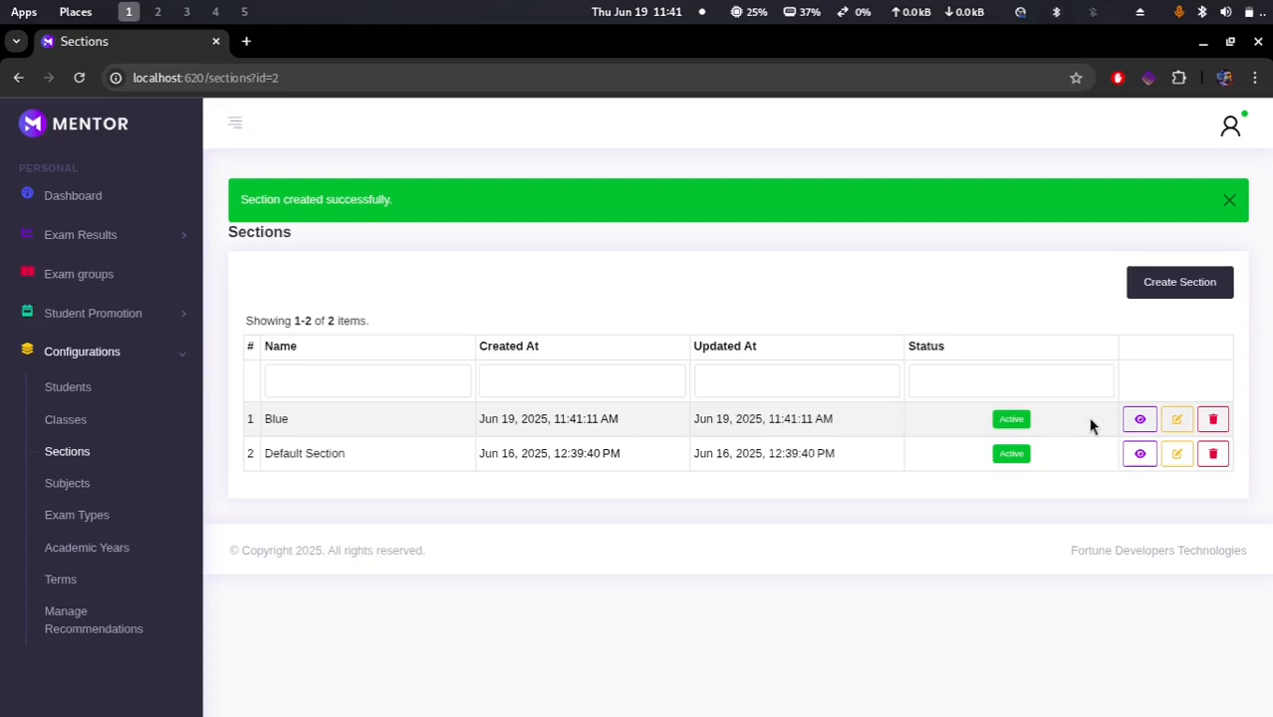
Step: Delete the Blue section and confirm the deletion
{"action": "left_click", "coordinate": [1215, 420]}
{"action": "left_click", "coordinate": [776, 191]}
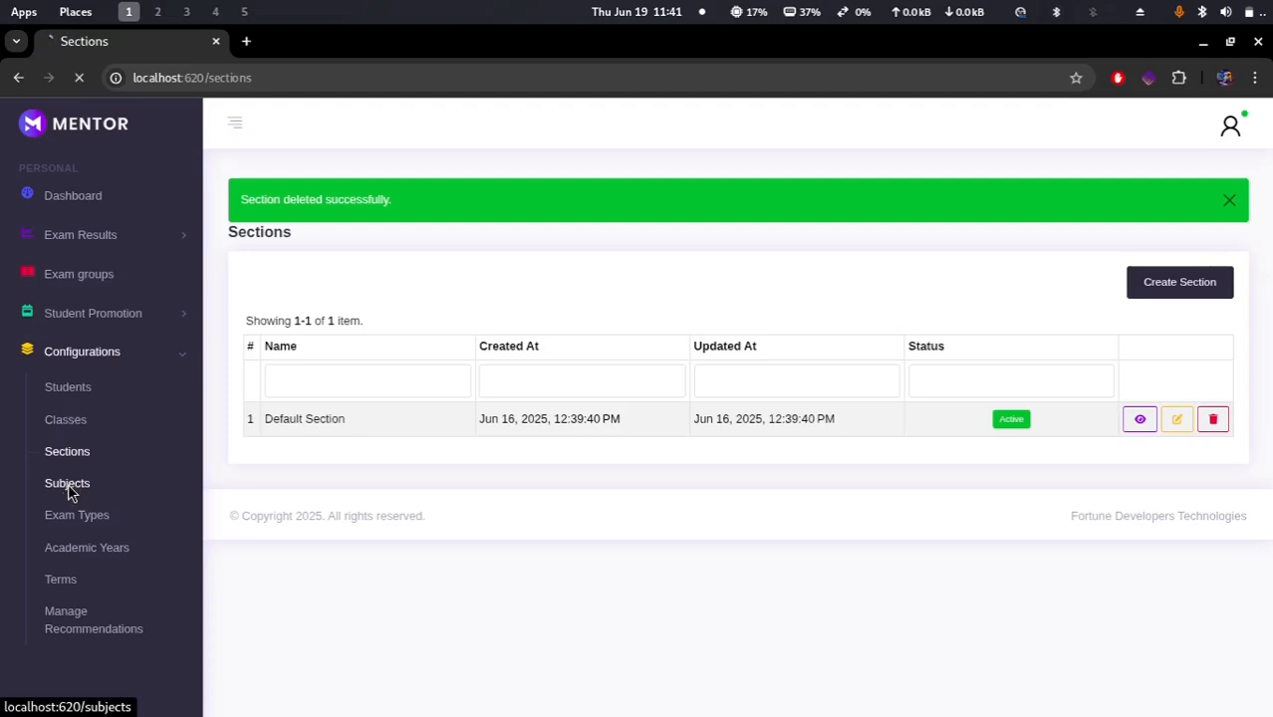
Step: Open the Subjects list under Configurations and scroll through its entries
{"action": "left_click", "coordinate": [67, 483]}
{"action": "scroll", "coordinate": [544, 507], "scroll_direction": "down", "scroll_amount": 2}
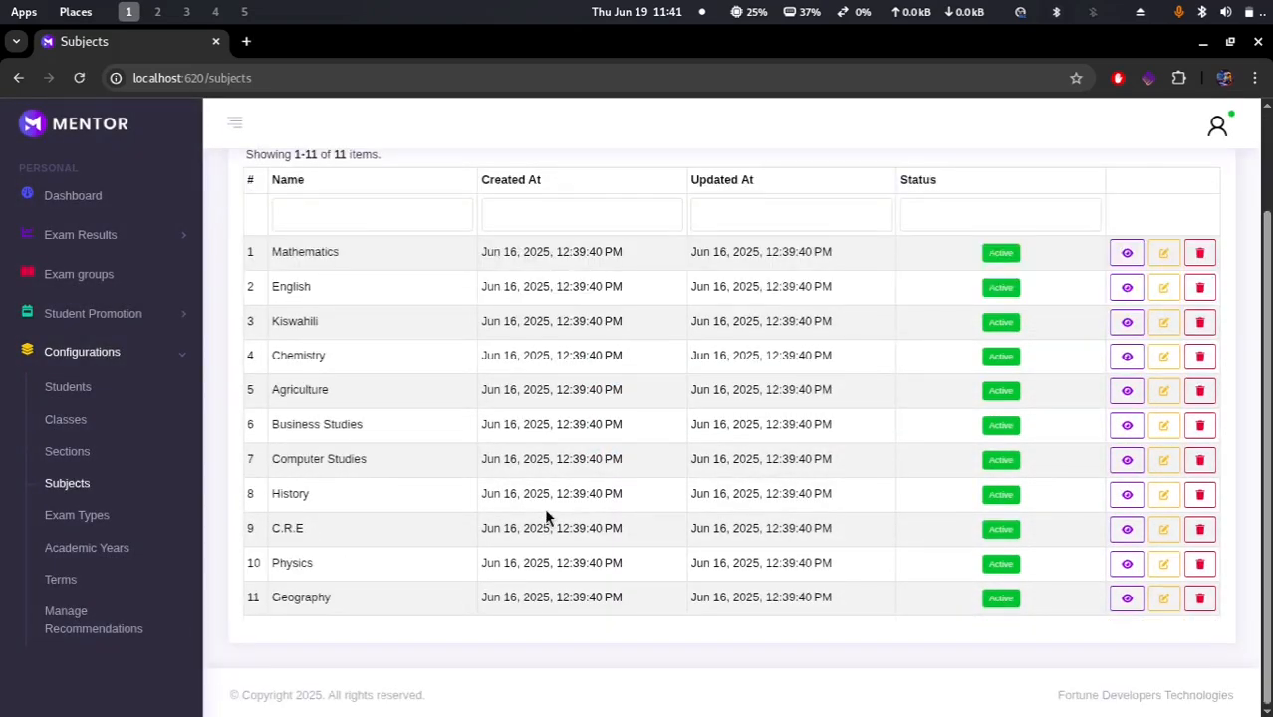
{"action": "scroll", "coordinate": [544, 507], "scroll_direction": "up", "scroll_amount": 2}
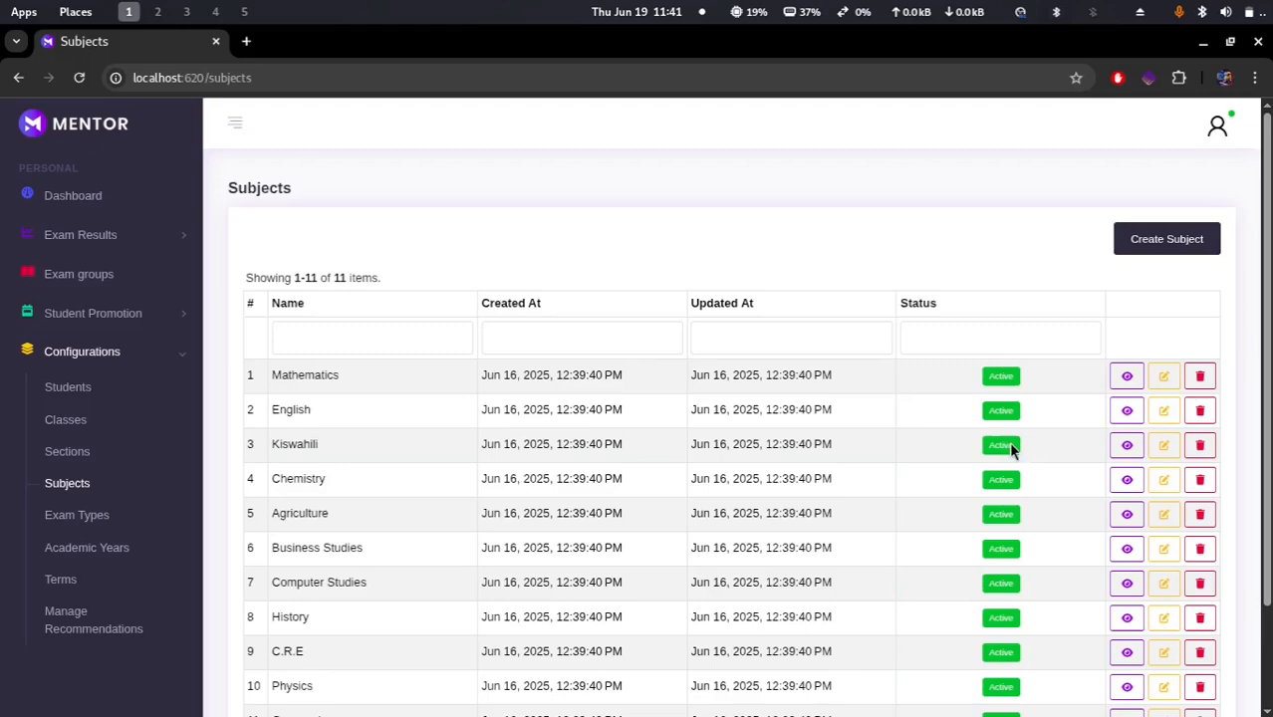
Step: Open the Create Subject form and close it without saving
{"action": "left_click", "coordinate": [1144, 245]}
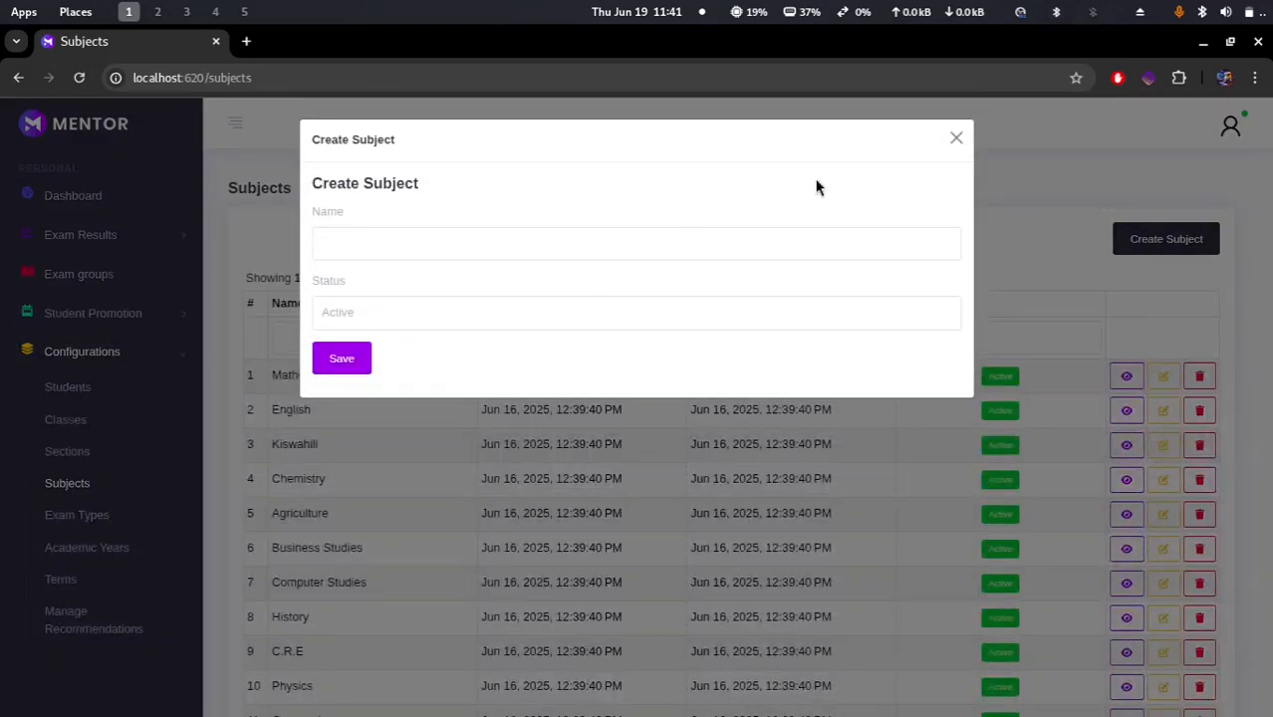
{"action": "left_click", "coordinate": [955, 139]}
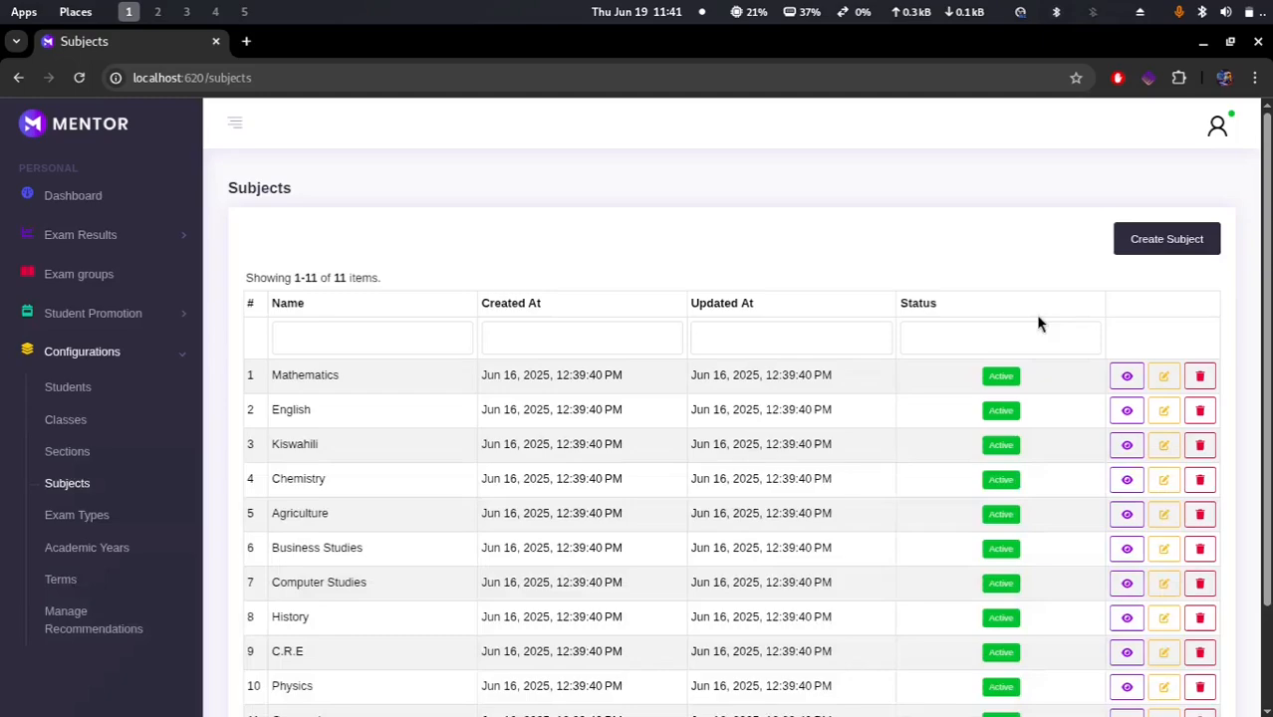
Step: View the Mathematics subject's details and close them
{"action": "left_click", "coordinate": [1126, 375]}
{"action": "left_click", "coordinate": [1143, 423]}
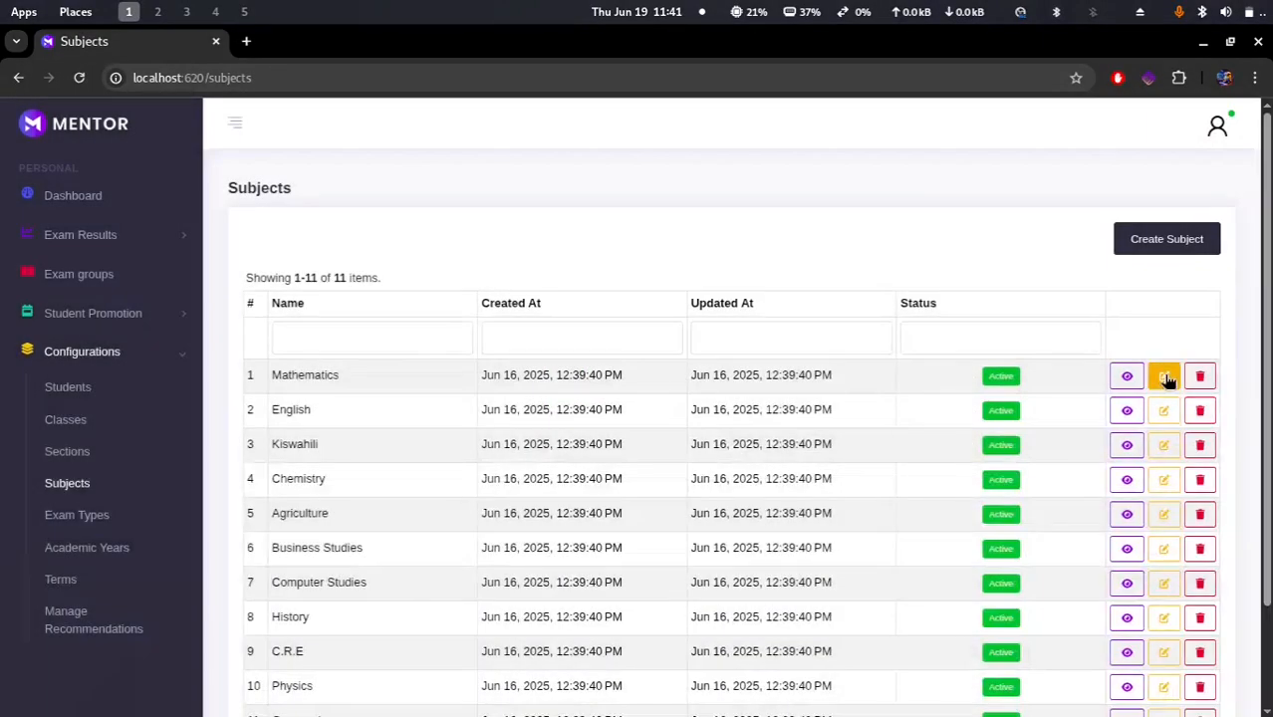
Step: Save the Mathematics subject from its update form
{"action": "left_click", "coordinate": [1163, 375]}
{"action": "left_click", "coordinate": [342, 369]}
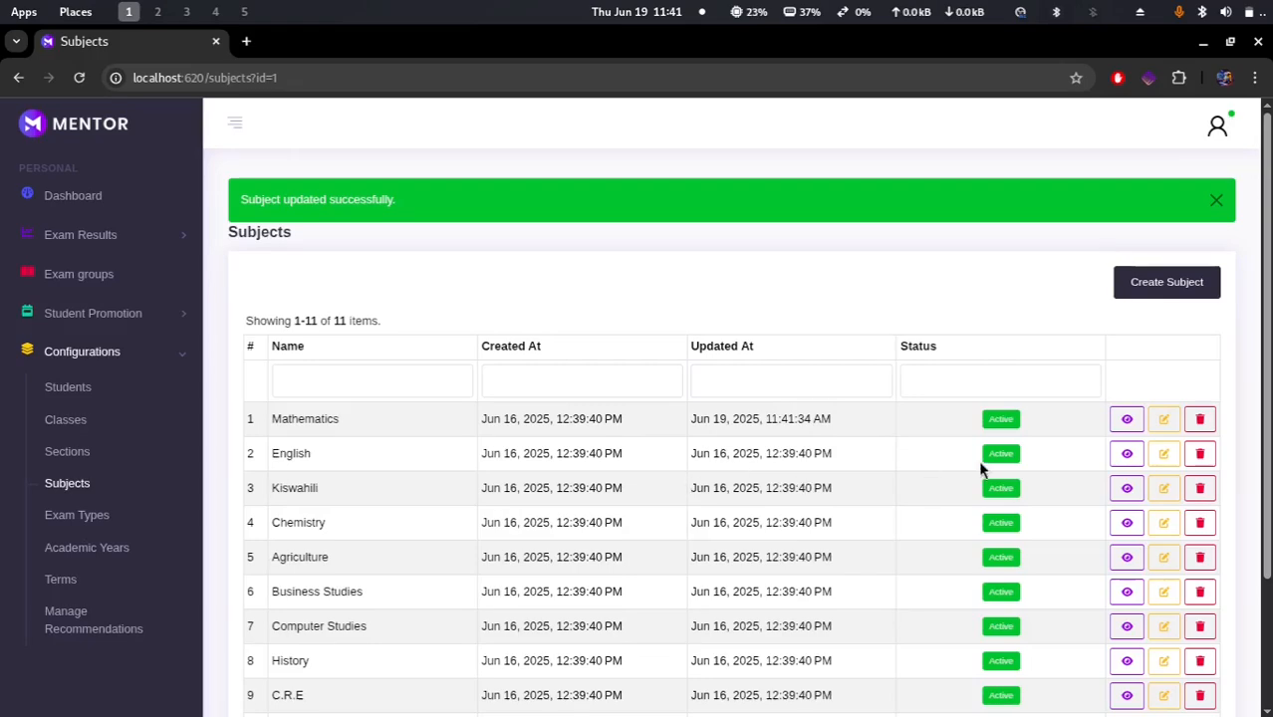
Step: Start deleting the Mathematics subject and cancel the confirmation
{"action": "left_click", "coordinate": [1200, 418]}
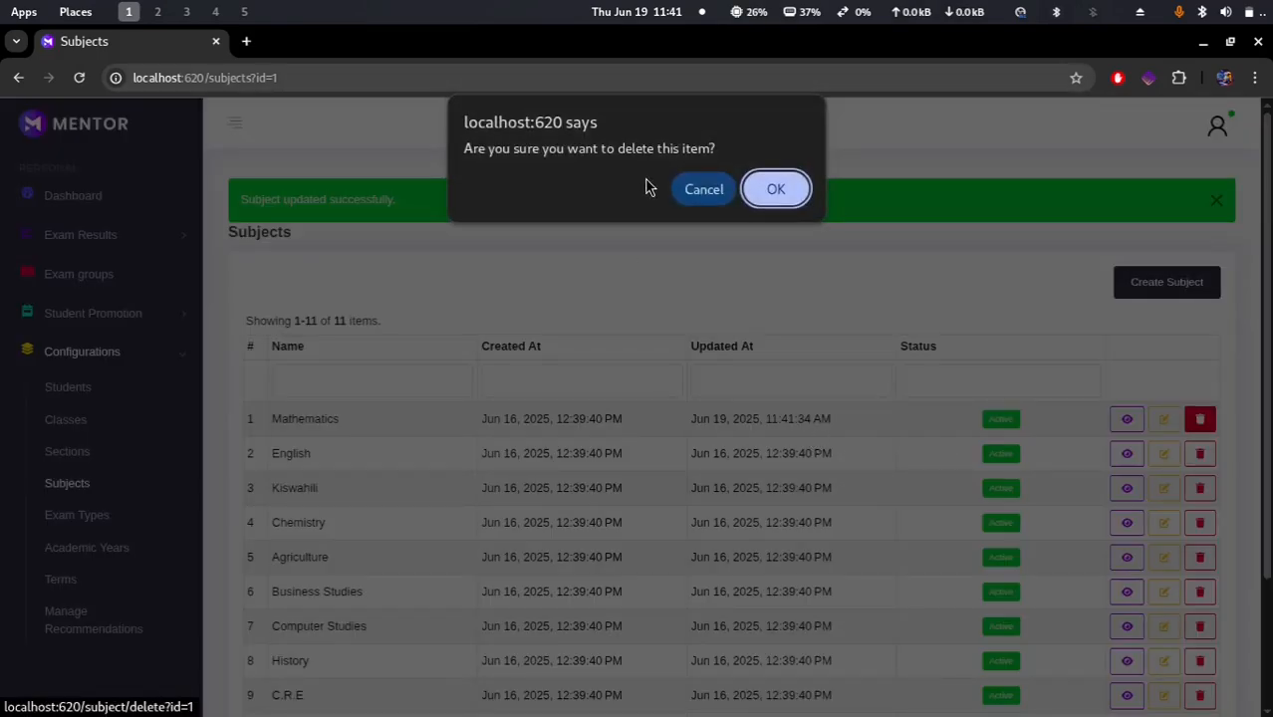
{"action": "left_click", "coordinate": [697, 189]}
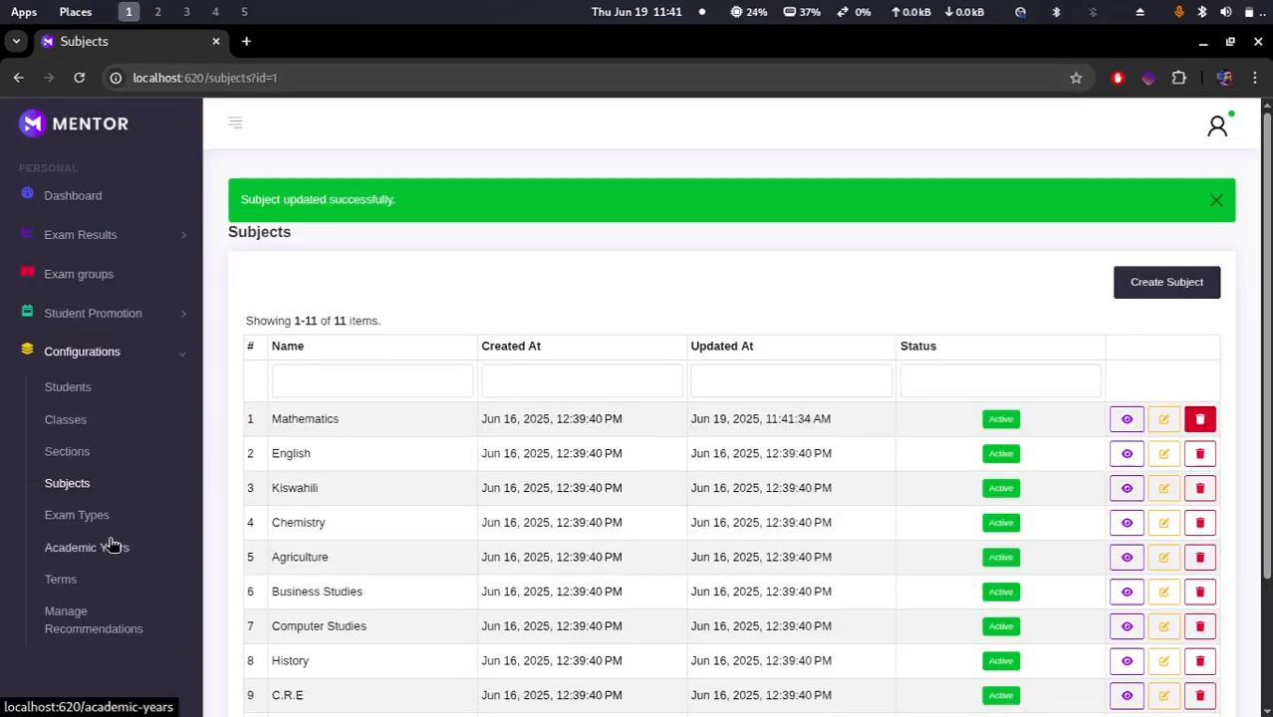
Step: Open the Exam Types list and try to save a new exam type with an empty name, then close the form
{"action": "left_click", "coordinate": [80, 516]}
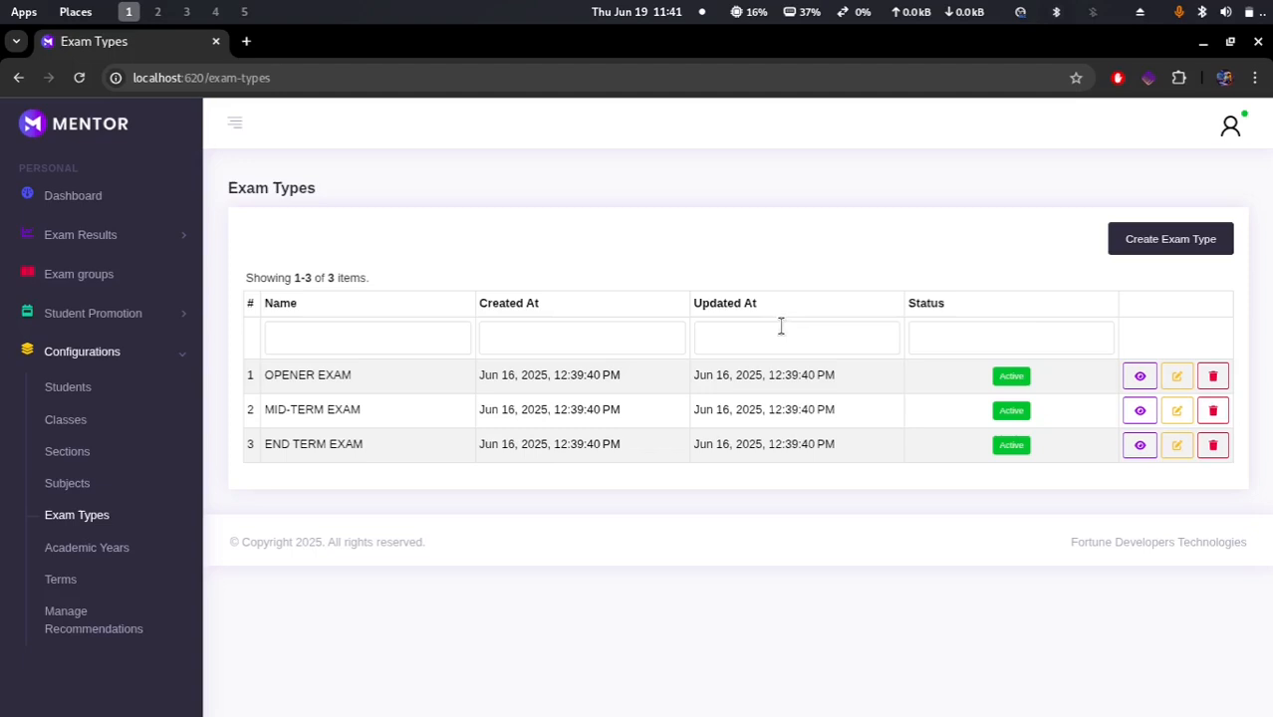
{"action": "left_click", "coordinate": [1161, 251]}
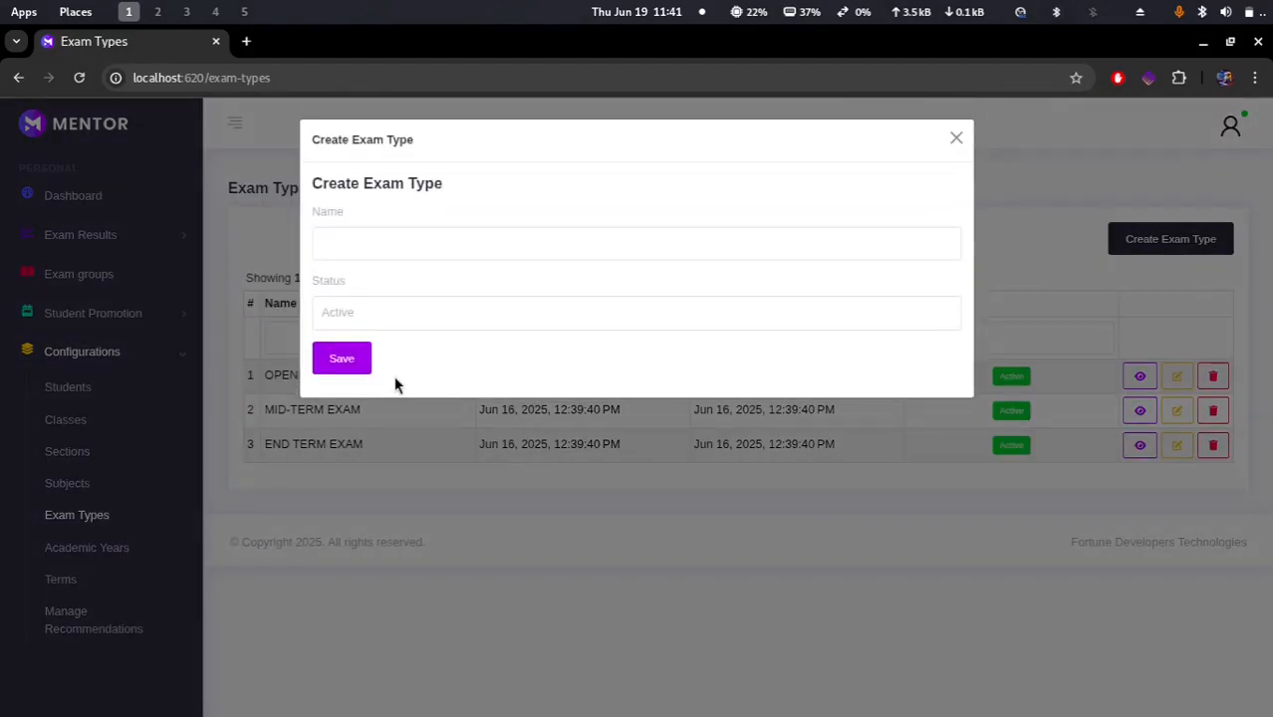
{"action": "left_click", "coordinate": [324, 365]}
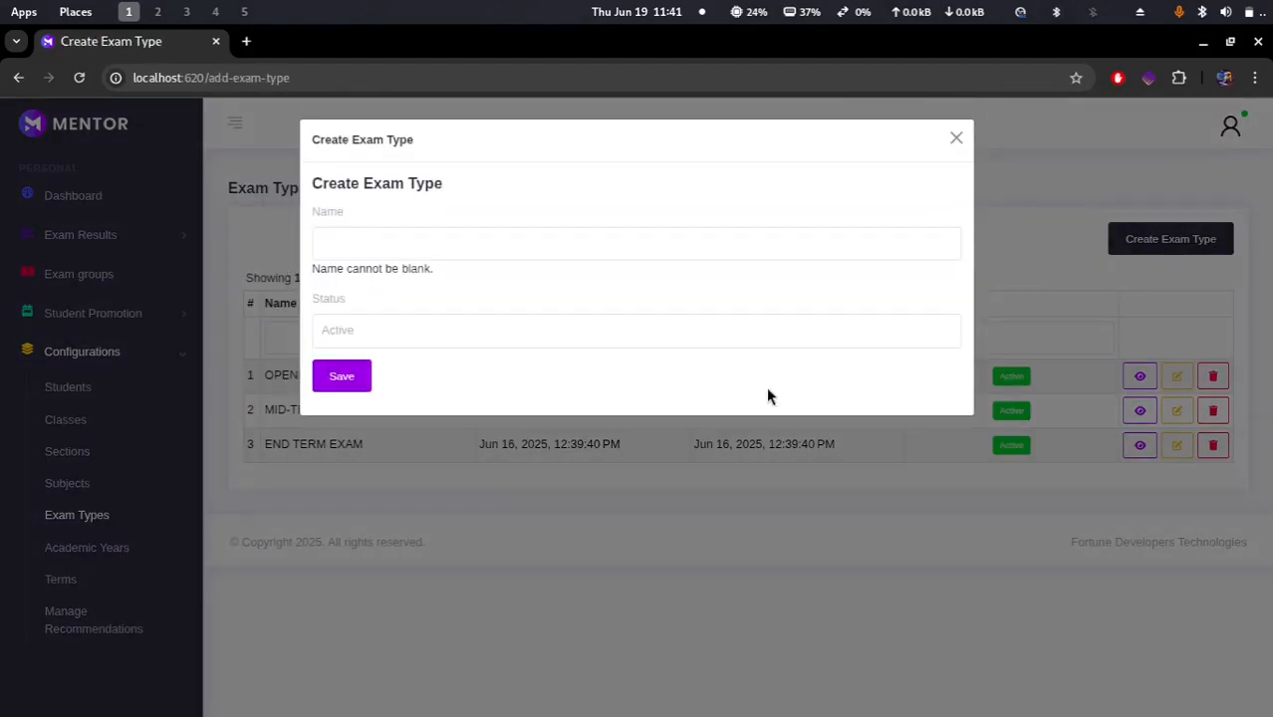
{"action": "left_click", "coordinate": [957, 138]}
Step: View OPENER EXAM's details and save it from its update form
{"action": "left_click", "coordinate": [1137, 378]}
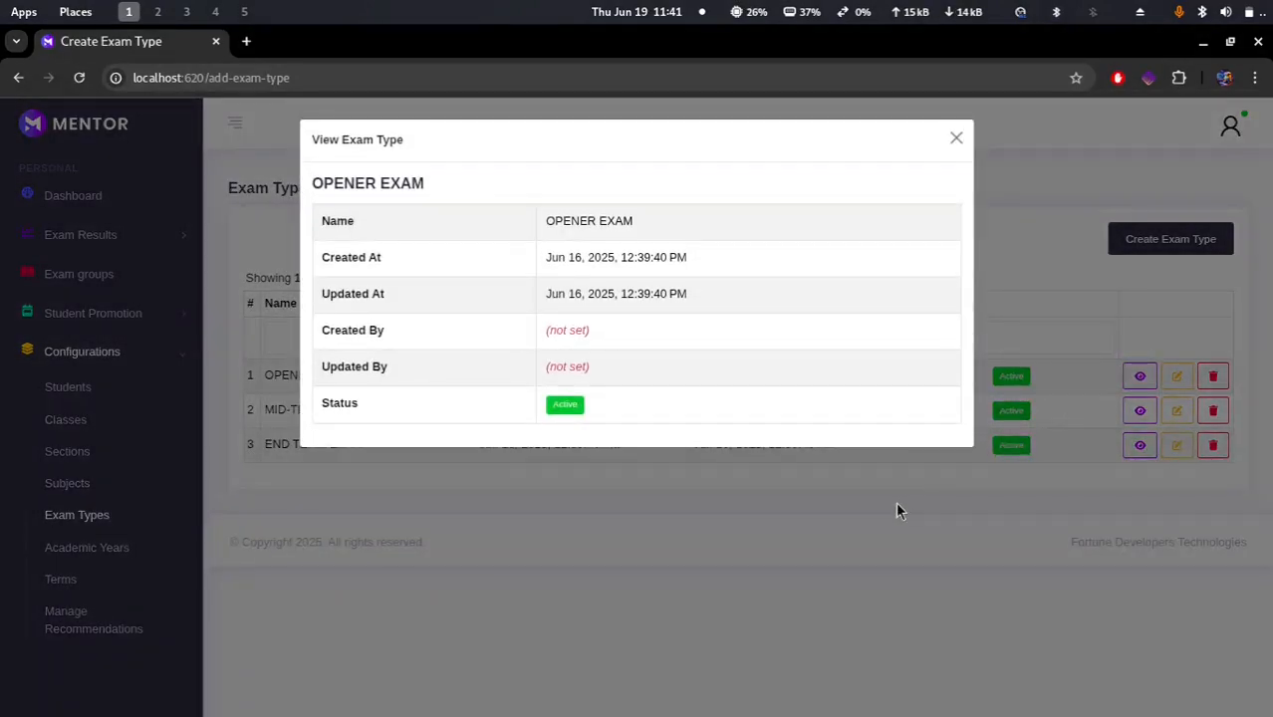
{"action": "left_click", "coordinate": [895, 504]}
{"action": "left_click", "coordinate": [1176, 376]}
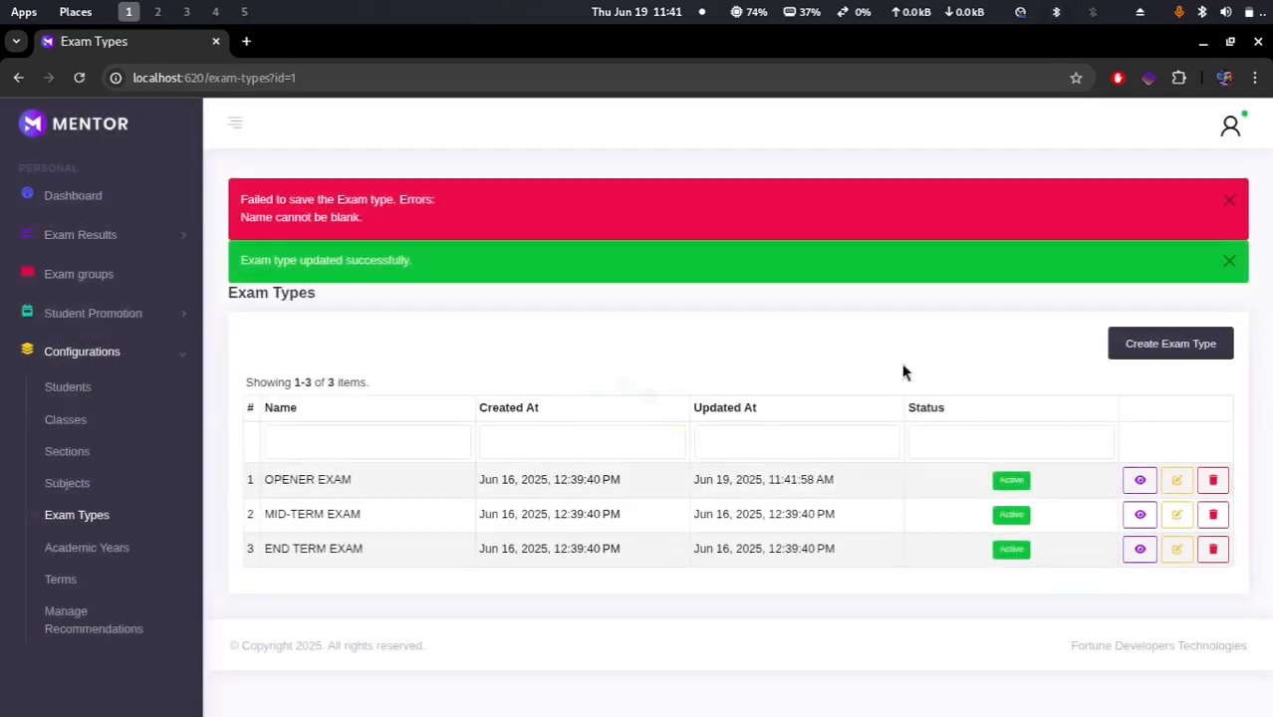
Step: Cancel deleting OPENER EXAM and dismiss the blank-name error alert
{"action": "left_click", "coordinate": [1218, 488]}
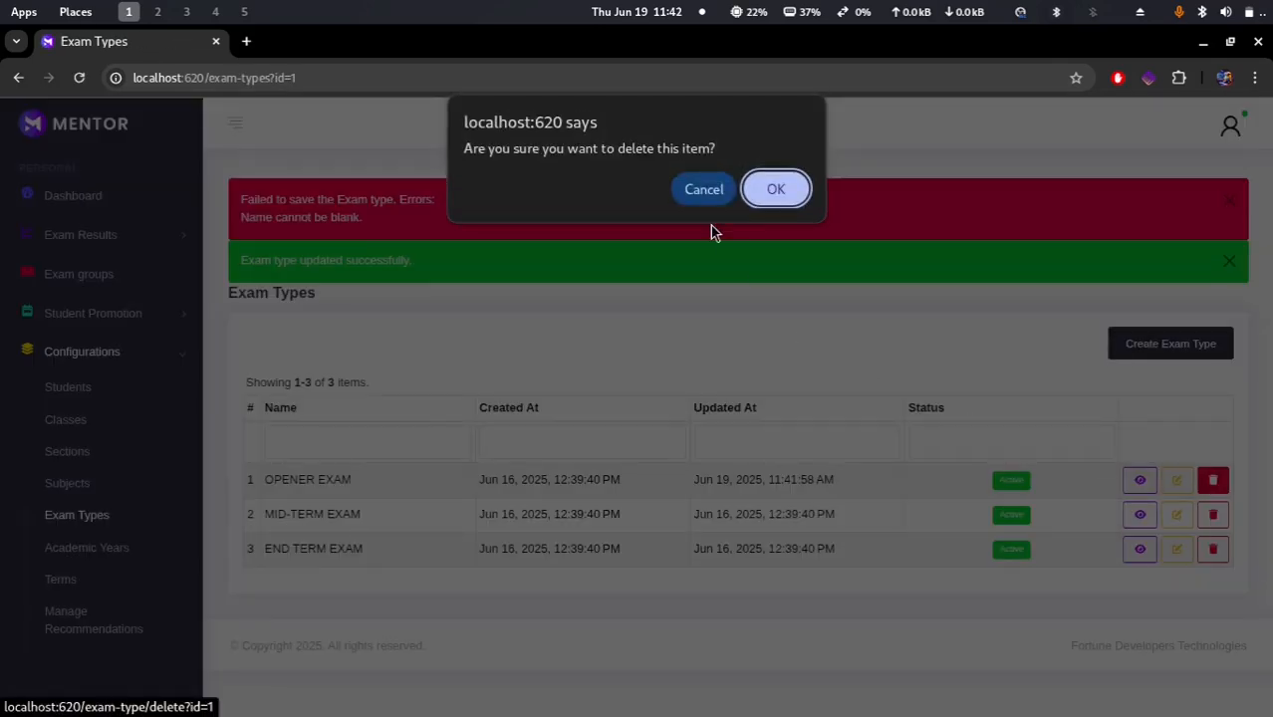
{"action": "left_click", "coordinate": [699, 187]}
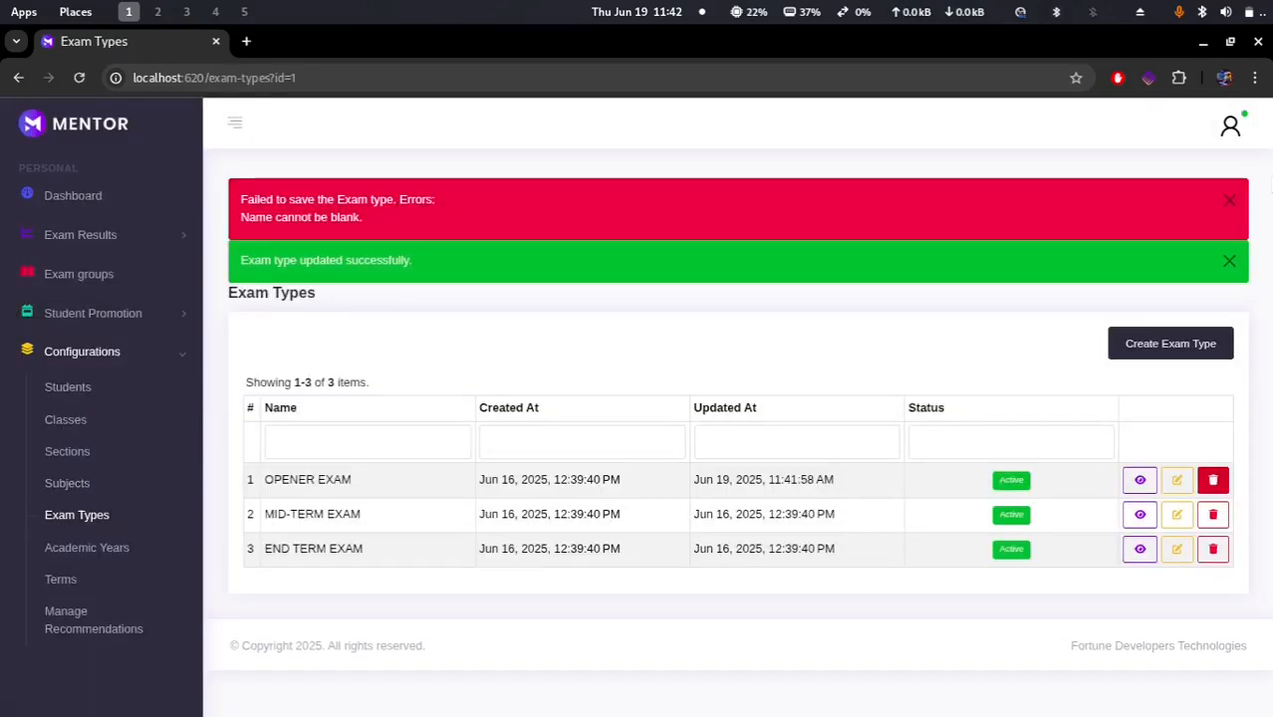
{"action": "left_click", "coordinate": [1228, 204]}
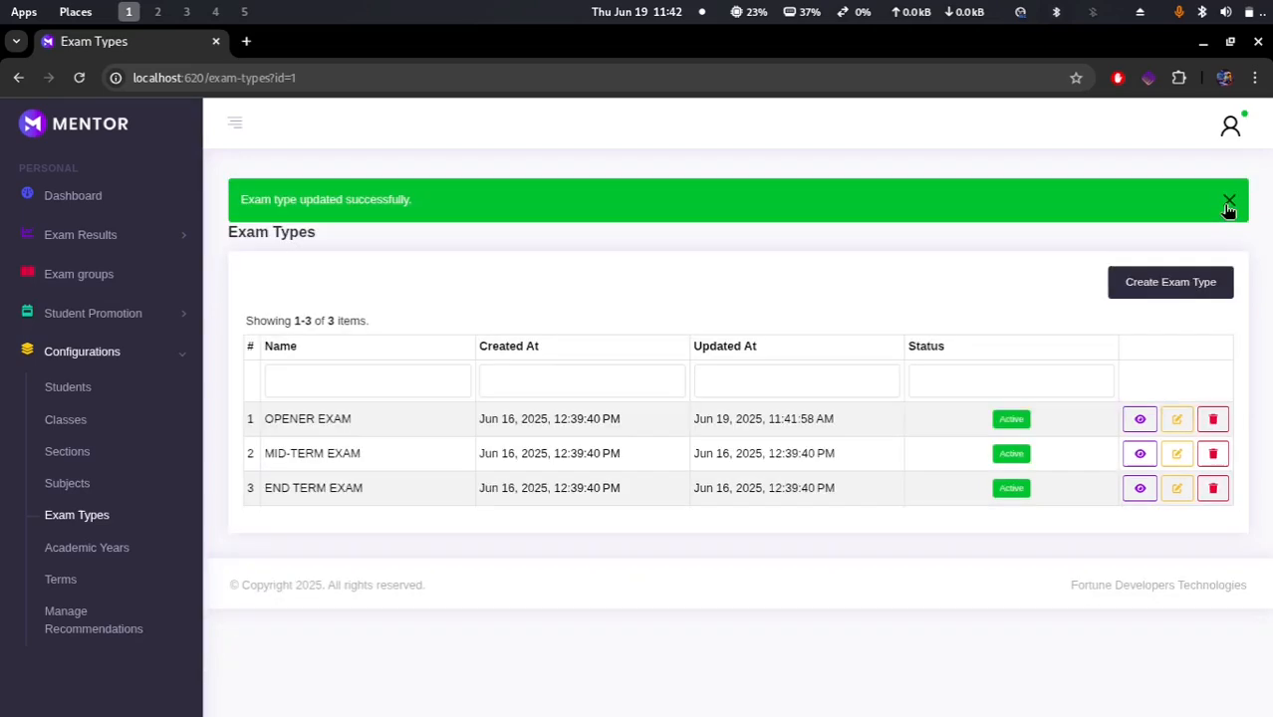
Step: Open the Academic Years list and open then close the Create Academic Year form
{"action": "left_click", "coordinate": [85, 556]}
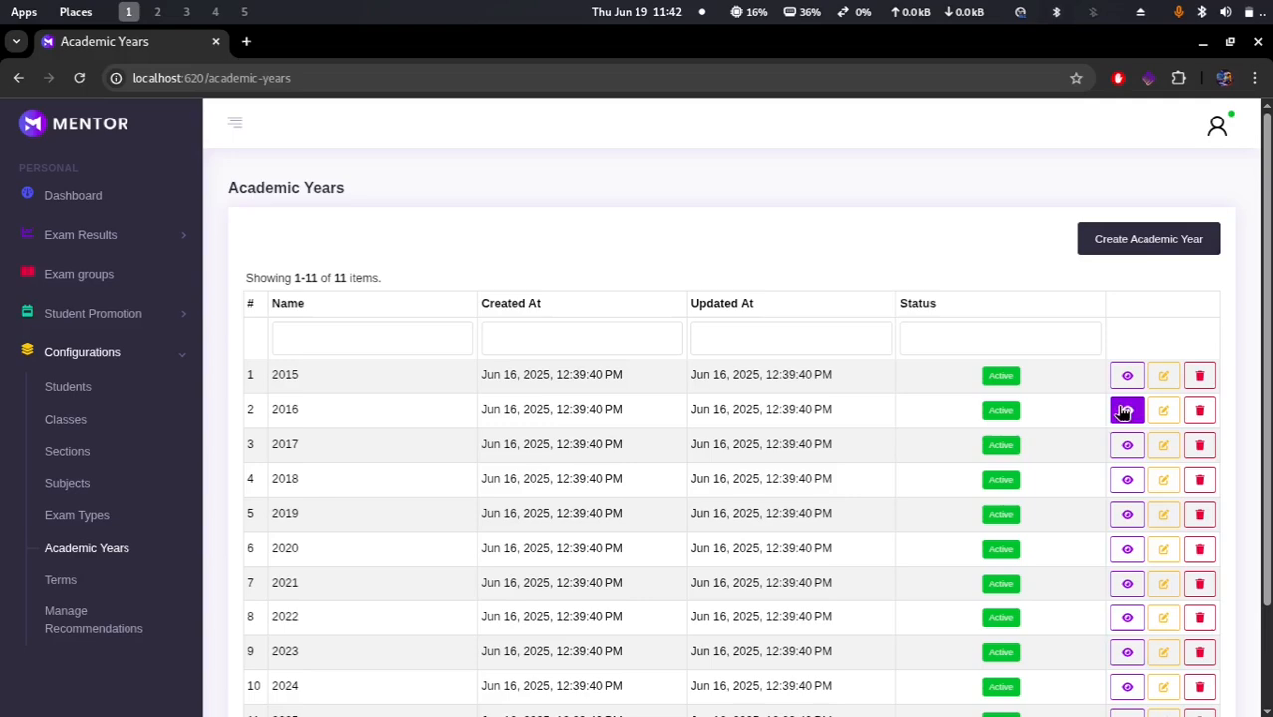
{"action": "left_click", "coordinate": [1157, 237]}
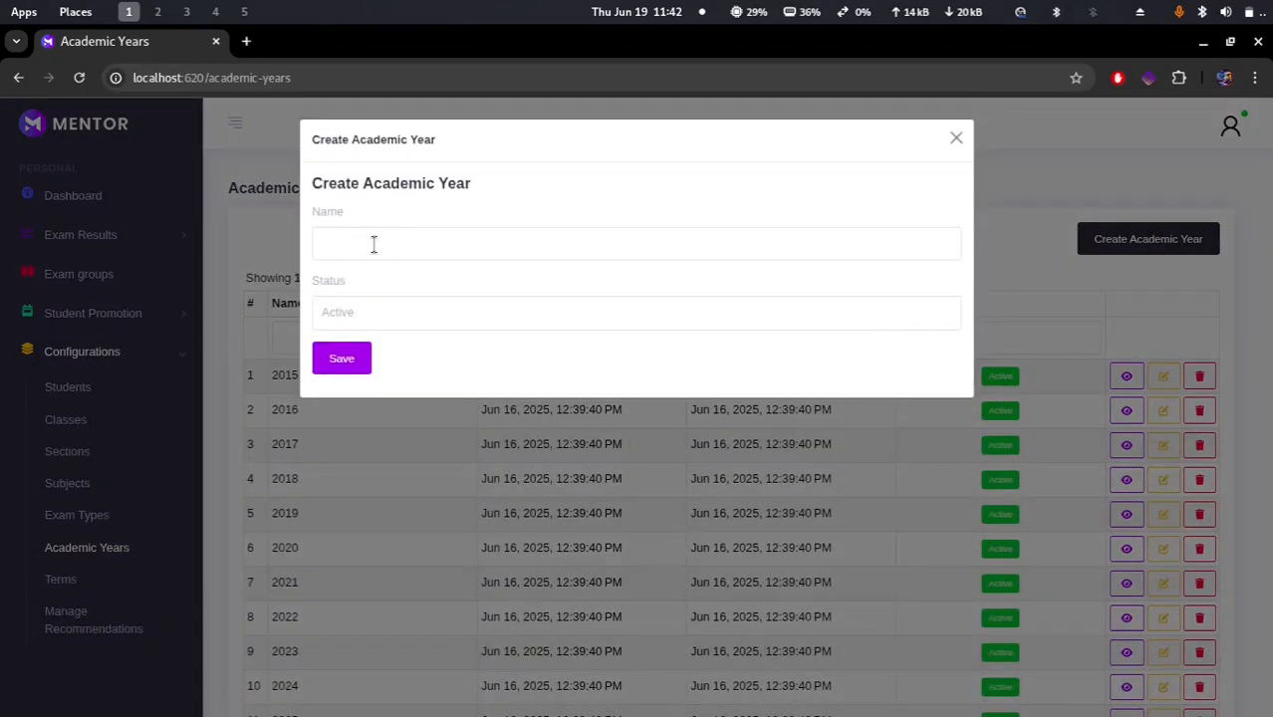
{"action": "left_click", "coordinate": [956, 138]}
Step: View the 2015 academic year's details and save it from its update form
{"action": "left_click", "coordinate": [1127, 376]}
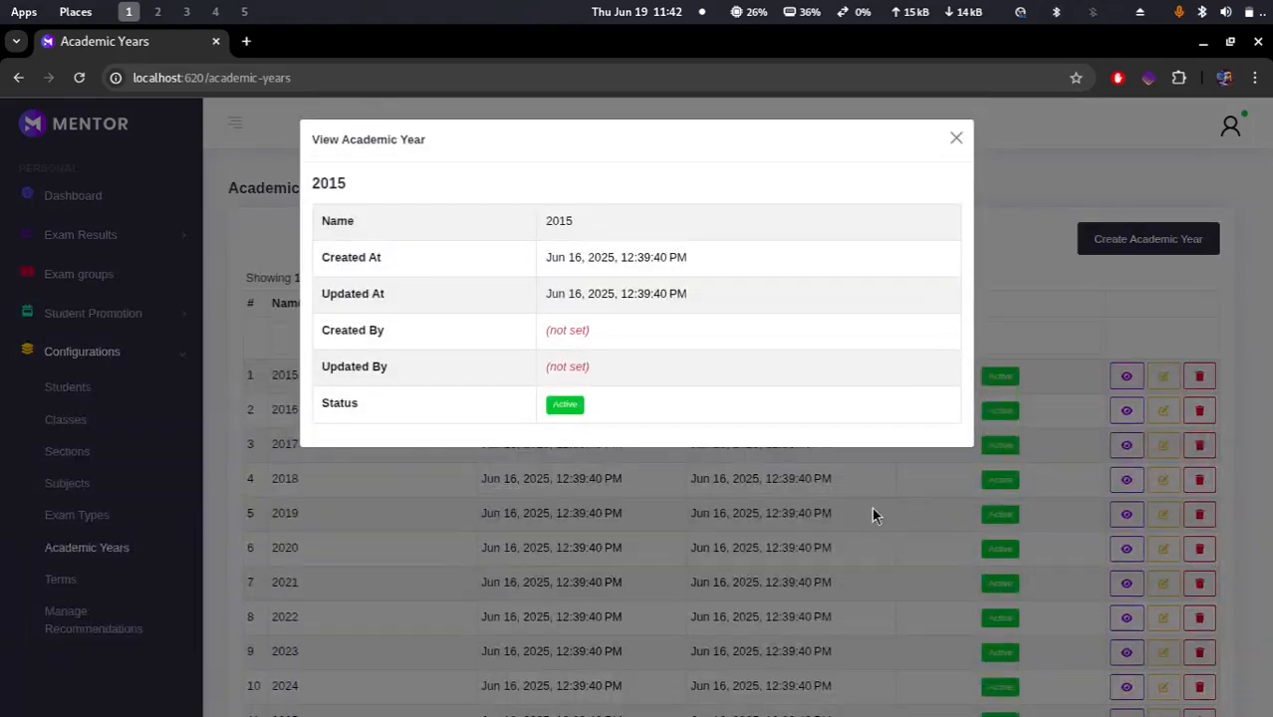
{"action": "left_click", "coordinate": [872, 507]}
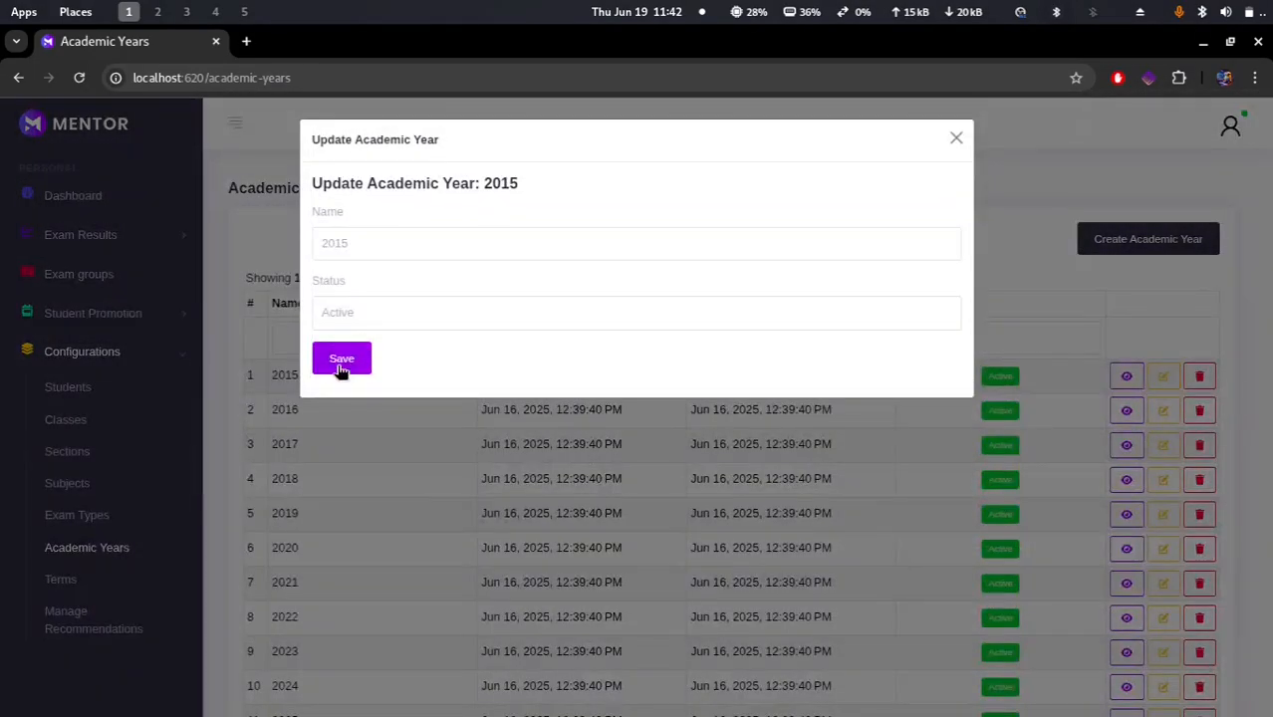
{"action": "left_click", "coordinate": [343, 363]}
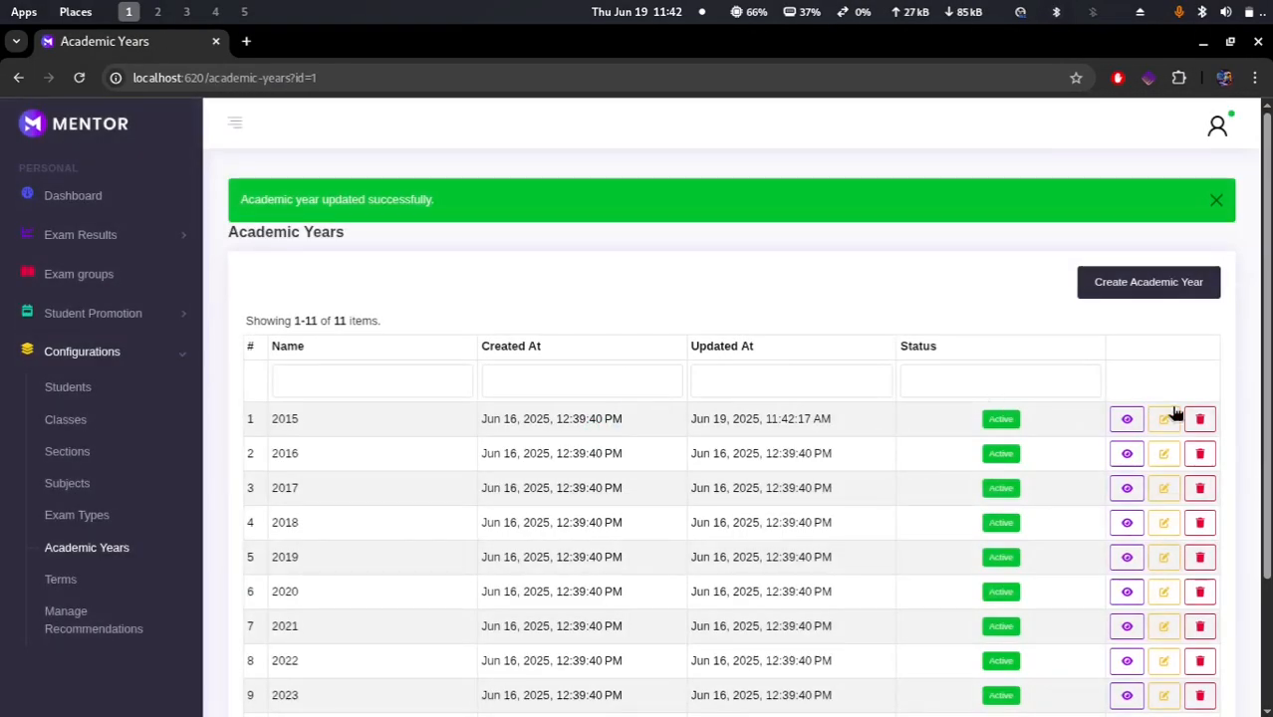
Step: Start deleting the 2015 academic year and cancel the confirmation
{"action": "left_click", "coordinate": [1200, 419]}
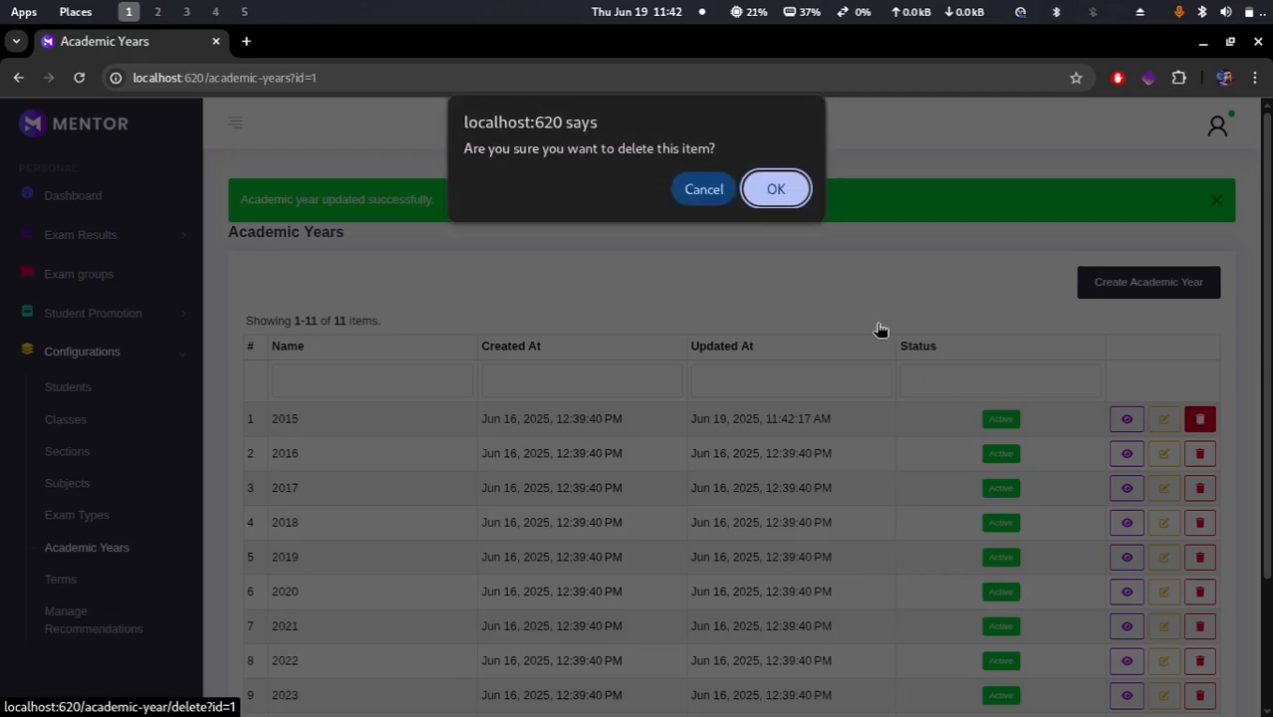
{"action": "left_click", "coordinate": [703, 189]}
Step: Open the Terms list and open then close the Create Term form
{"action": "left_click", "coordinate": [49, 580]}
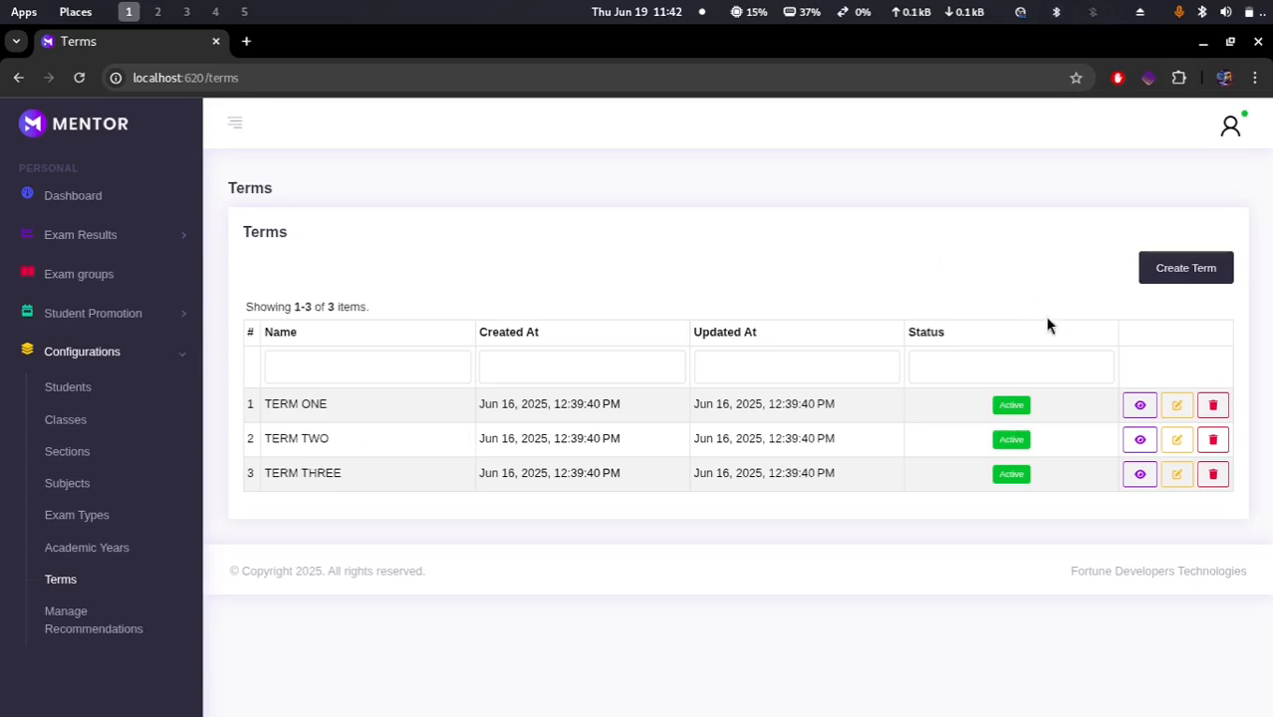
{"action": "left_click", "coordinate": [1182, 269]}
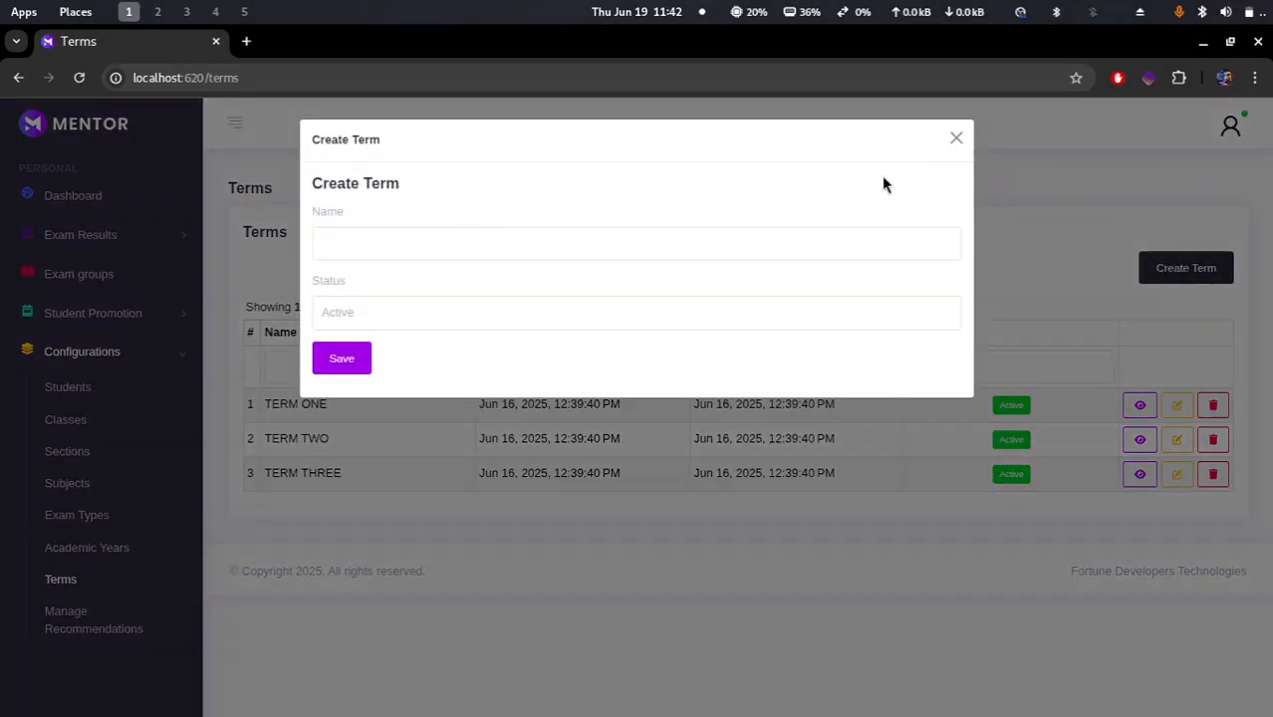
{"action": "left_click", "coordinate": [957, 137]}
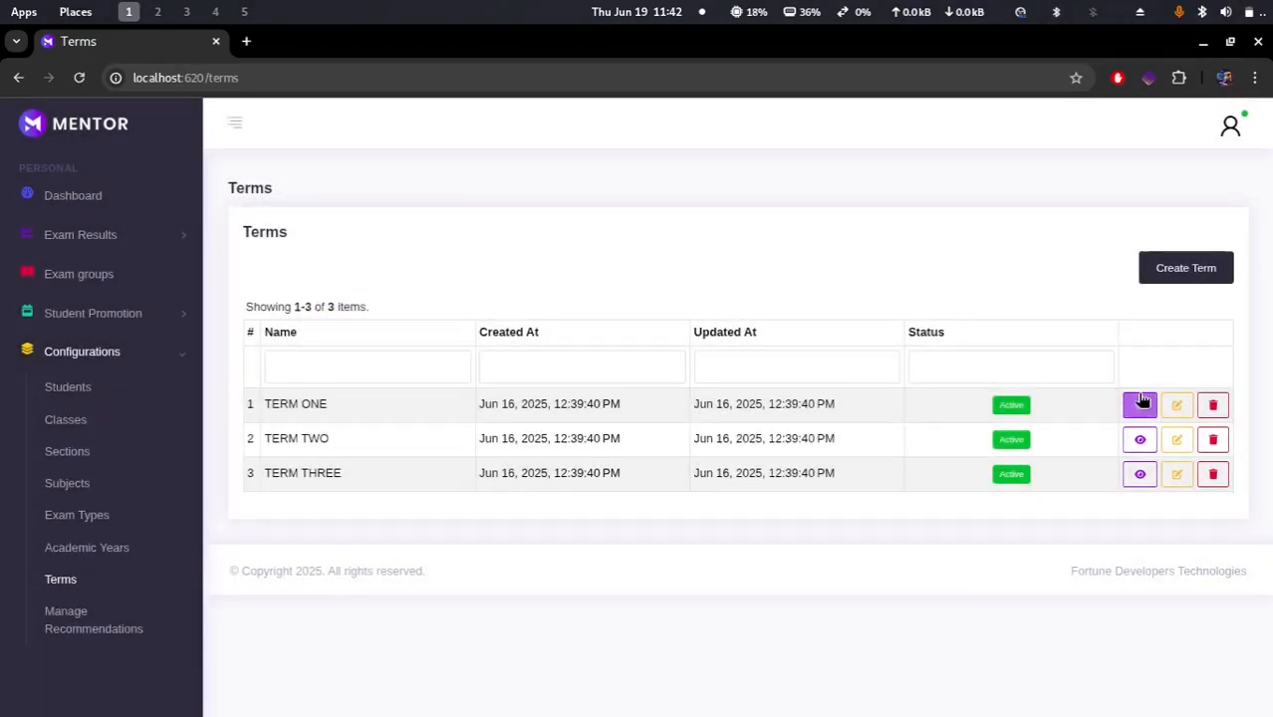
Step: View TERM ONE's details and save it from its update form
{"action": "left_click", "coordinate": [1140, 404]}
{"action": "left_click", "coordinate": [1105, 483]}
{"action": "left_click", "coordinate": [1177, 405]}
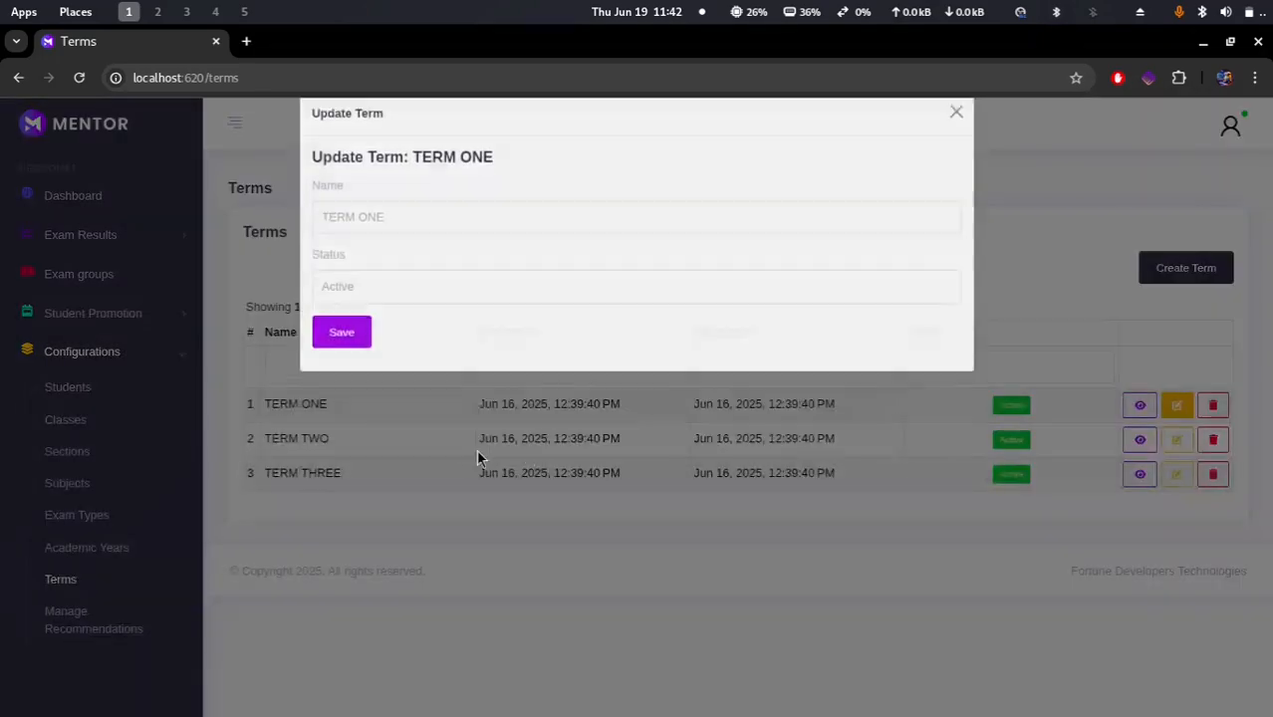
{"action": "left_click", "coordinate": [355, 359]}
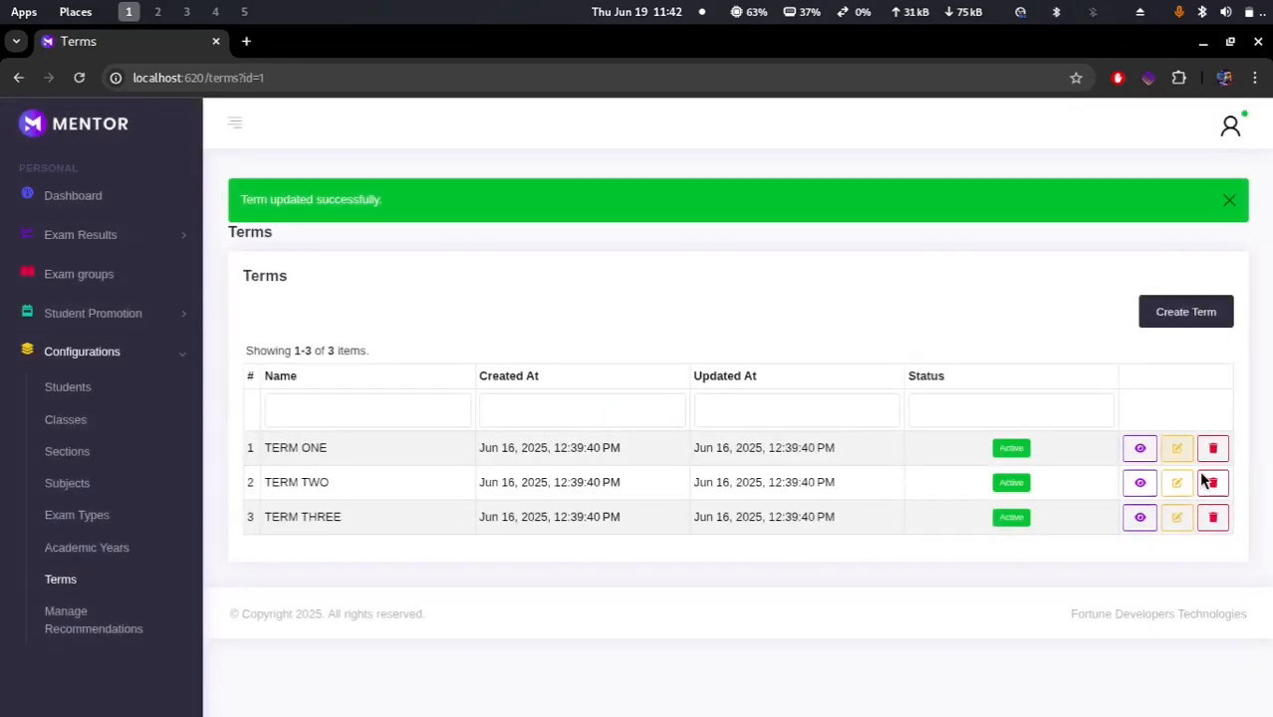
Step: Start deleting TERM ONE and cancel the confirmation
{"action": "left_click", "coordinate": [1214, 448]}
{"action": "left_click", "coordinate": [700, 190]}
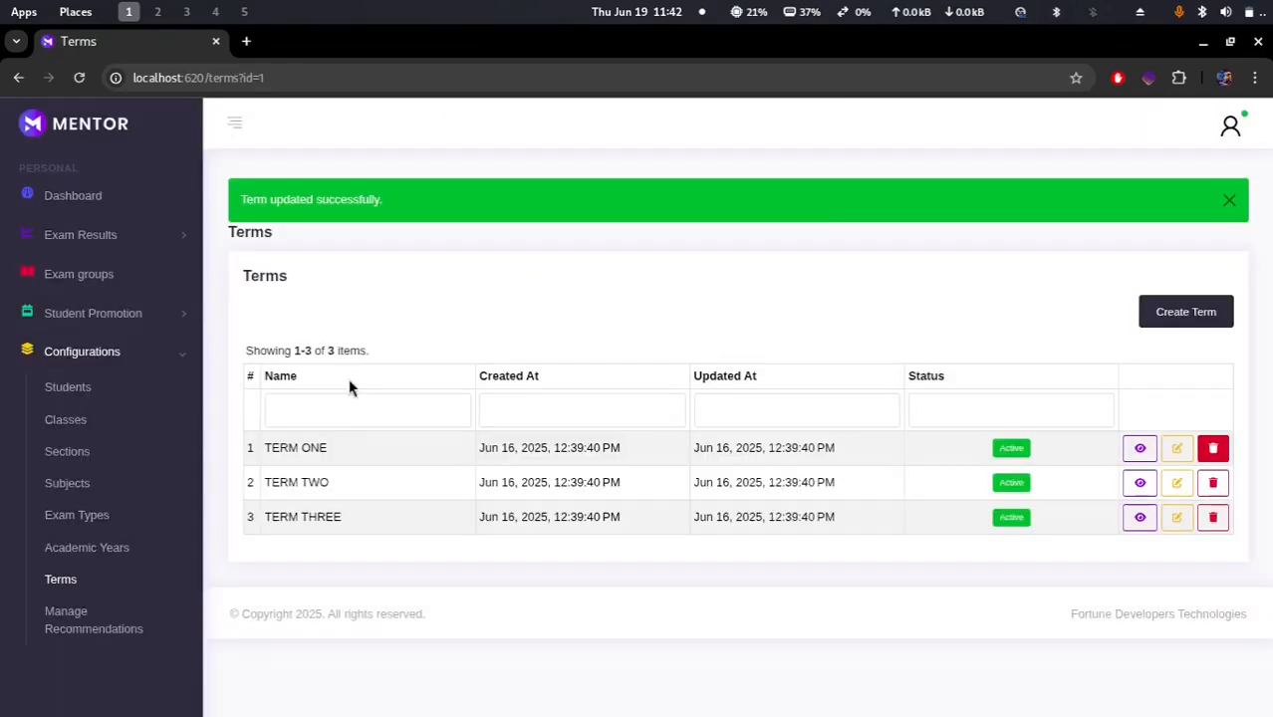
Step: Open Manage Recommendations and save the grade recommendations
{"action": "left_click", "coordinate": [84, 630]}
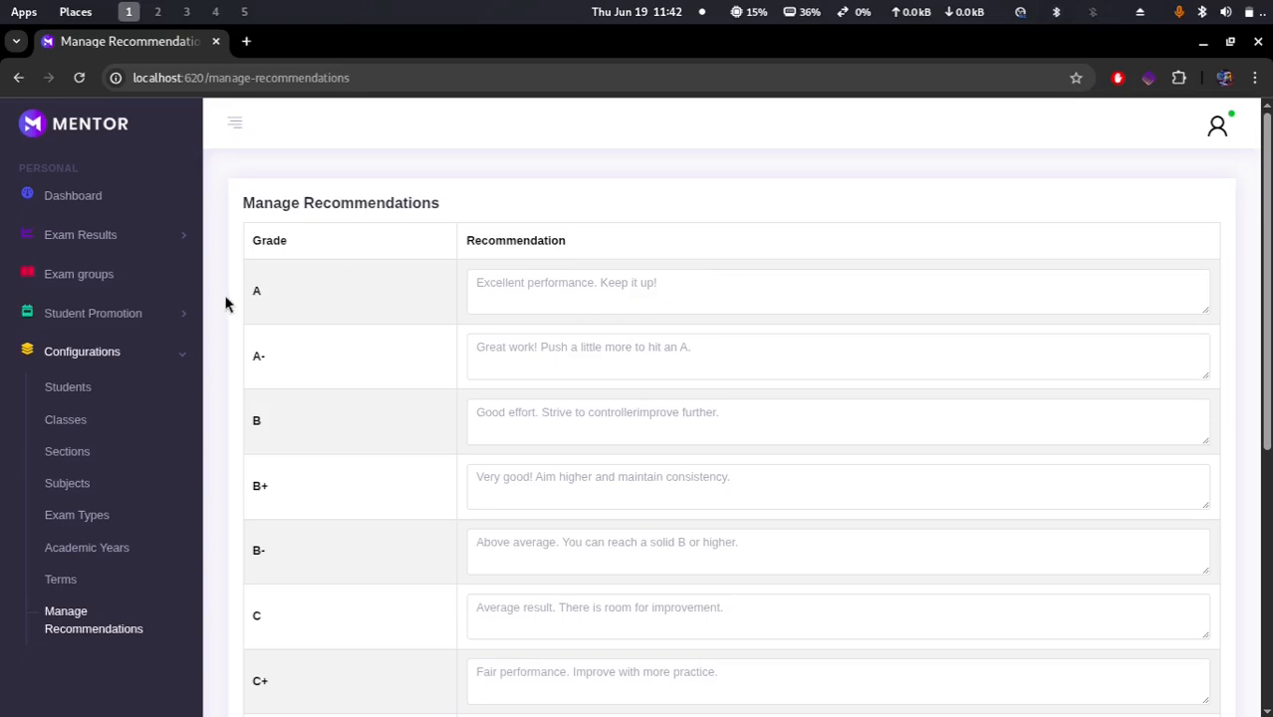
{"action": "scroll", "coordinate": [302, 368], "scroll_direction": "down", "scroll_amount": 3}
{"action": "scroll", "coordinate": [302, 368], "scroll_direction": "up", "scroll_amount": 3}
{"action": "left_click_drag", "start_coordinate": [658, 285], "coordinate": [458, 293]}
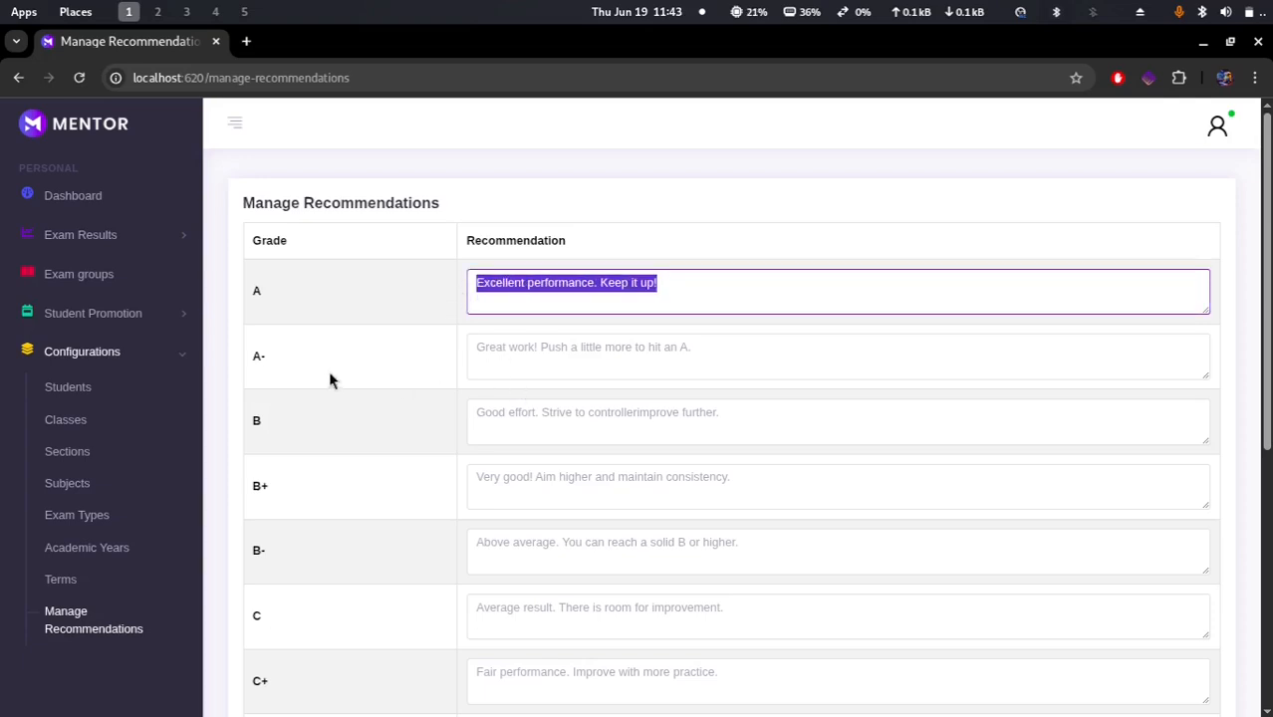
{"action": "scroll", "coordinate": [335, 380], "scroll_direction": "down", "scroll_amount": 1}
{"action": "scroll", "coordinate": [334, 380], "scroll_direction": "down", "scroll_amount": 6}
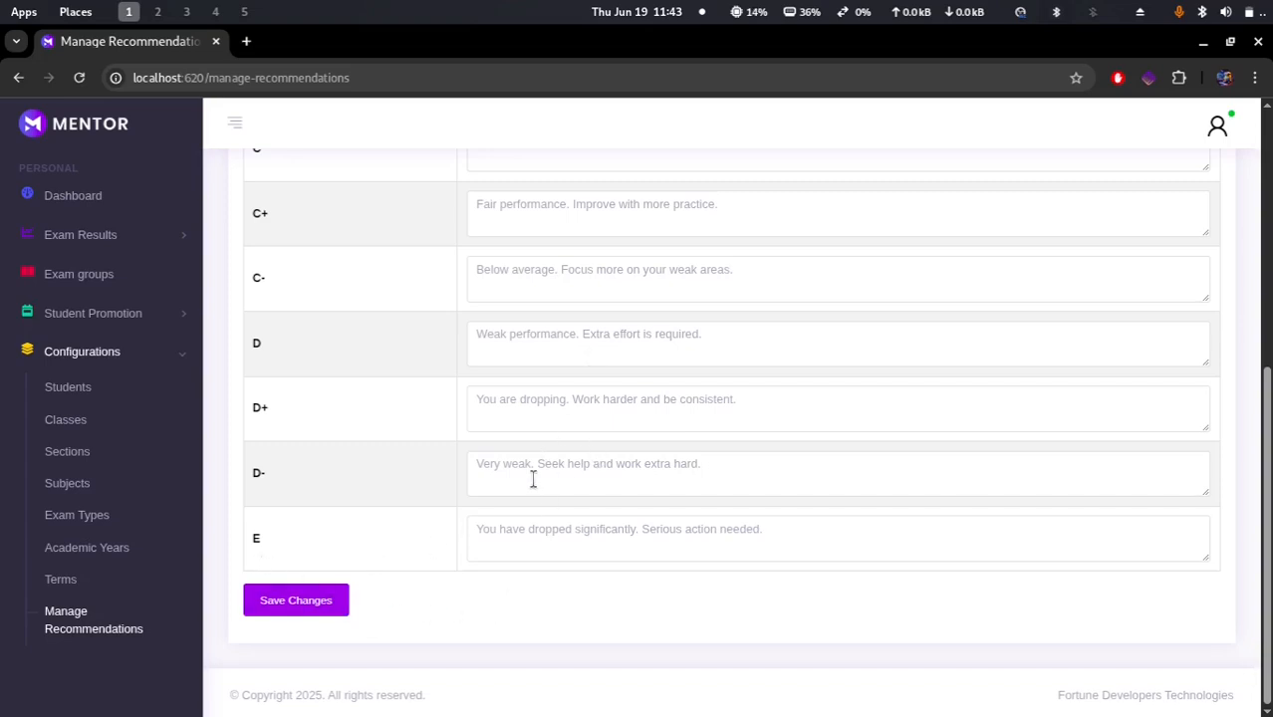
{"action": "left_click", "coordinate": [280, 603]}
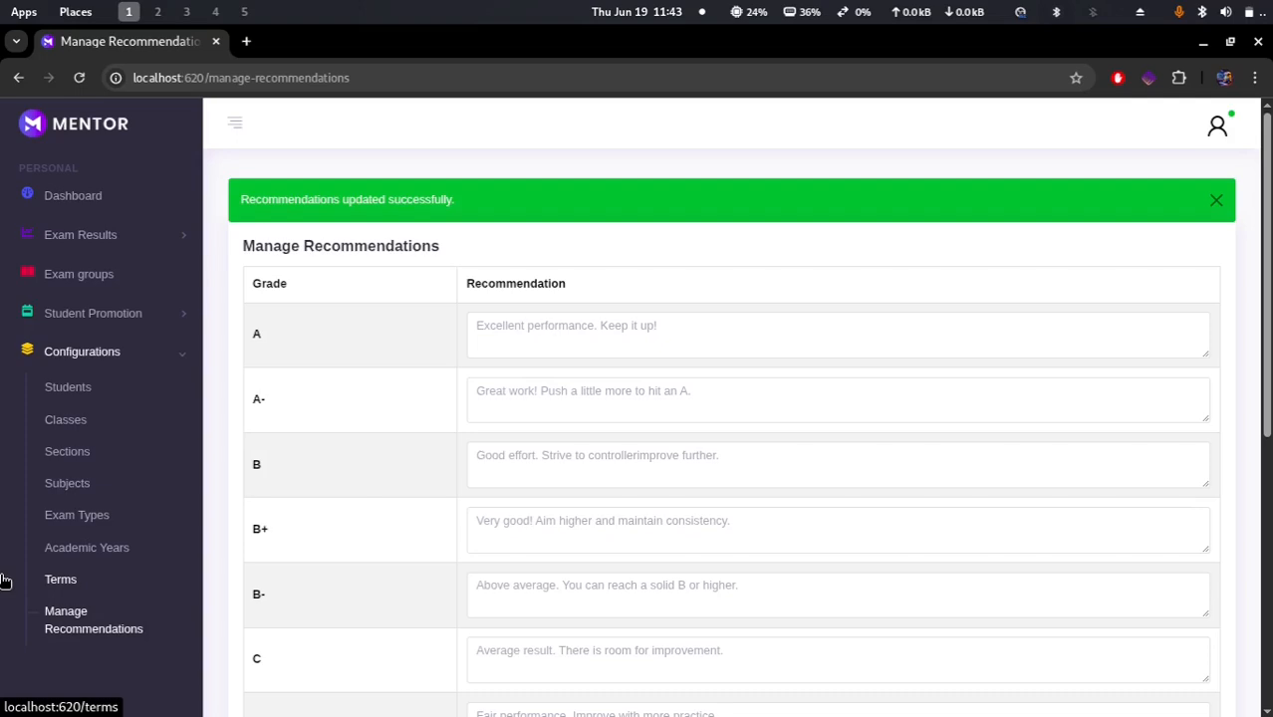
Step: Open the school settings from the profile menu and save the school details
{"action": "left_click", "coordinate": [1218, 126]}
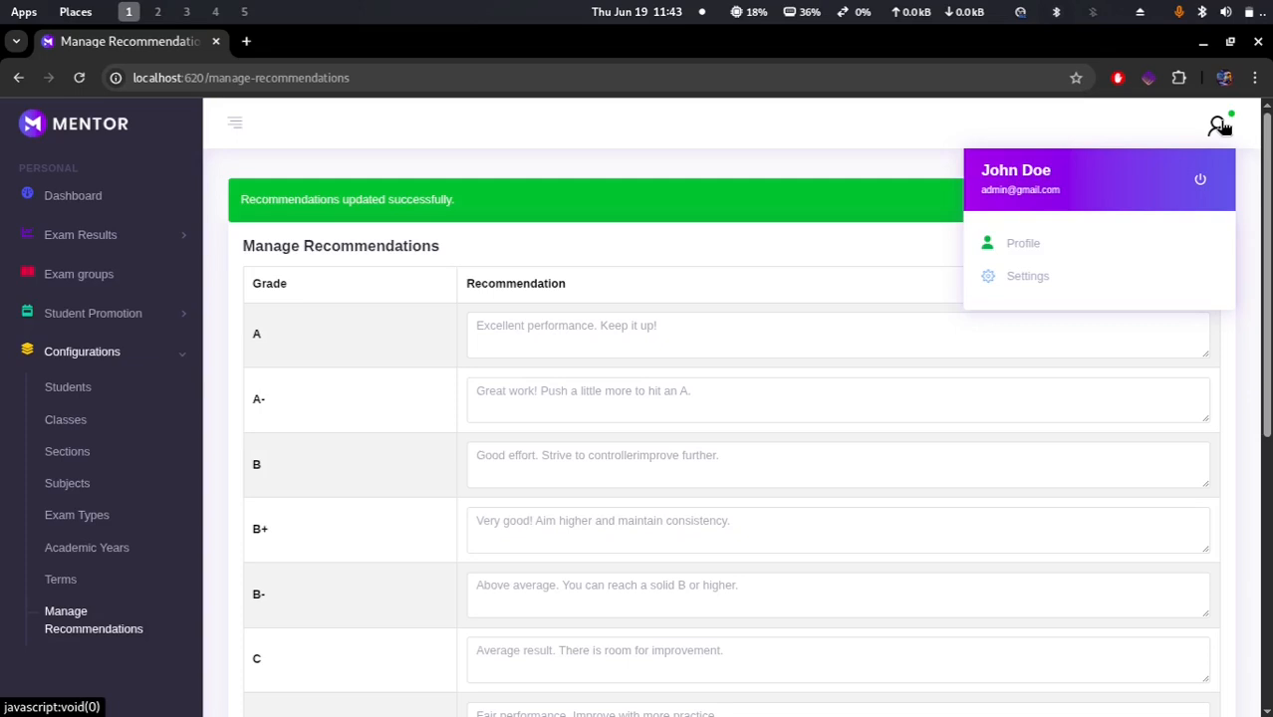
{"action": "left_click", "coordinate": [1027, 278]}
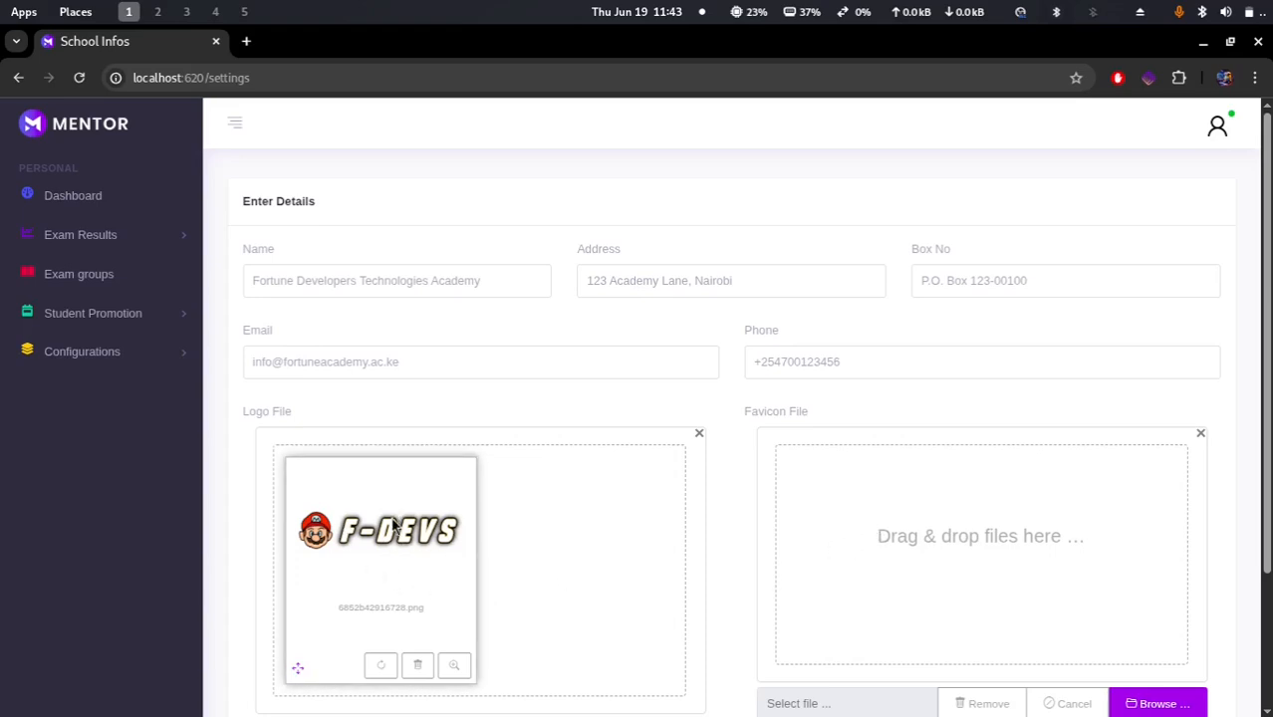
{"action": "scroll", "coordinate": [554, 556], "scroll_direction": "down", "scroll_amount": 3}
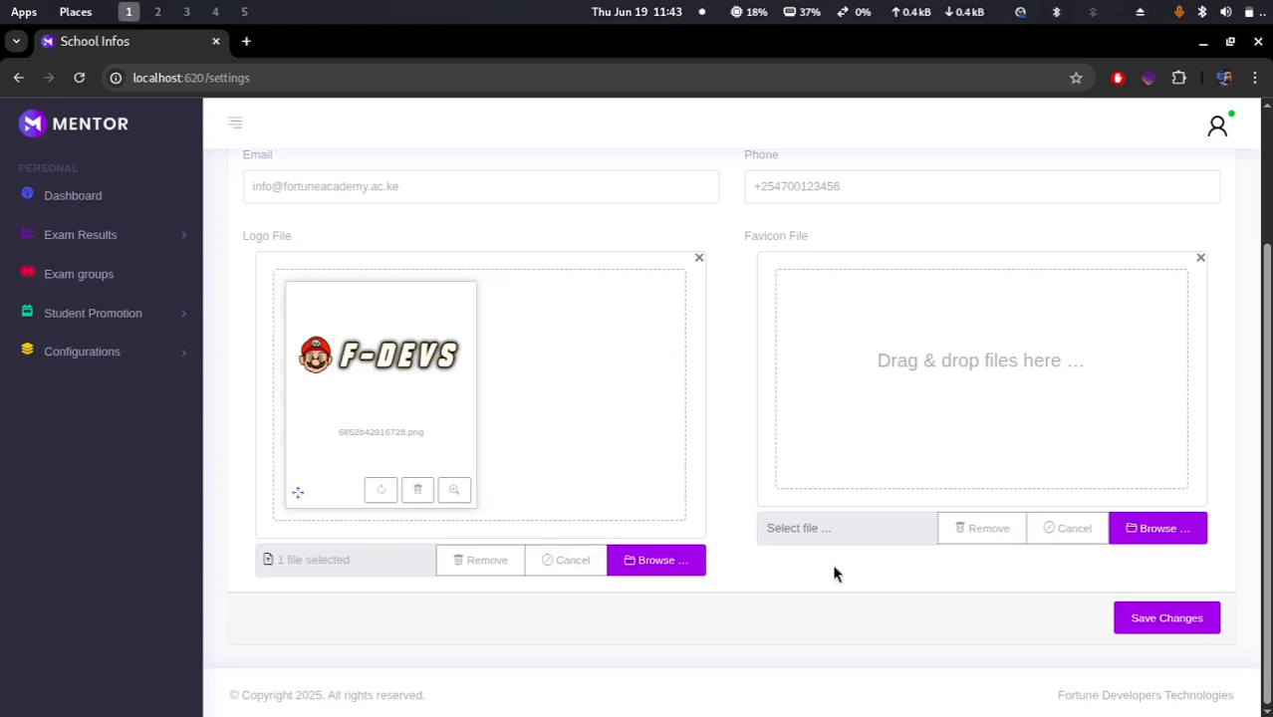
{"action": "left_click", "coordinate": [1168, 620]}
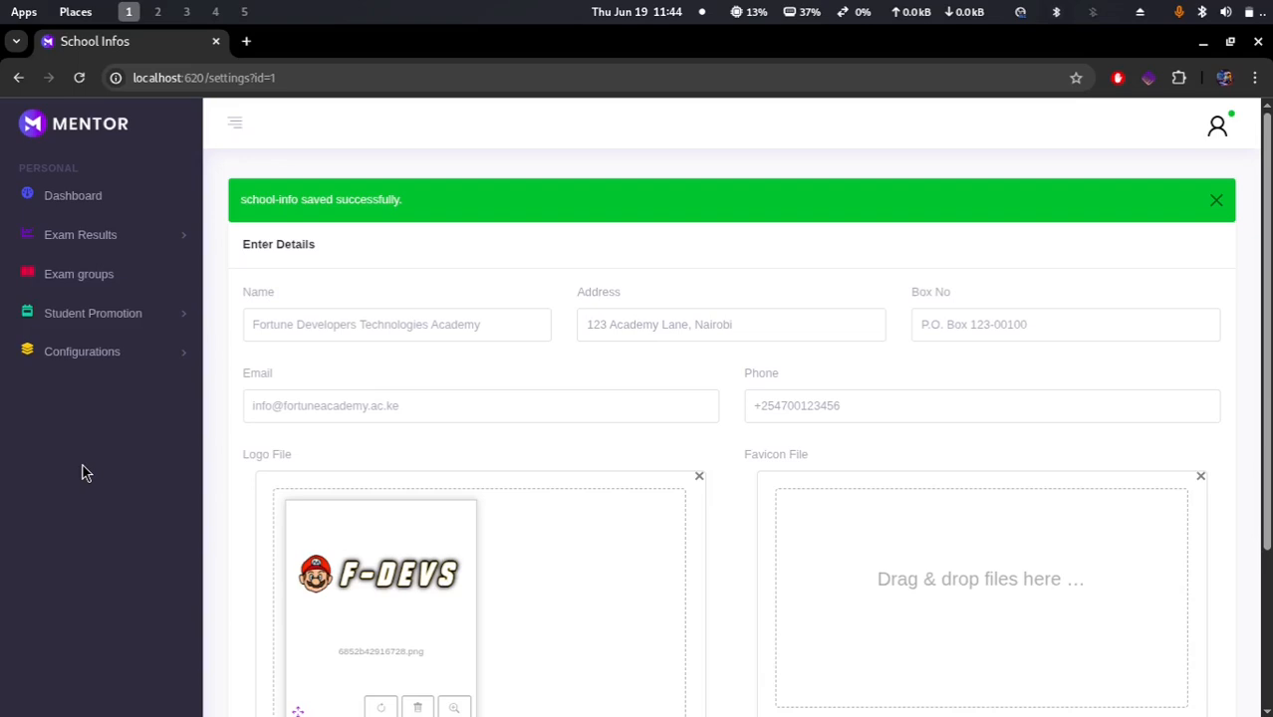
Step: Open the Exam Results list and open then close the Create Exam Result form
{"action": "left_click", "coordinate": [98, 240]}
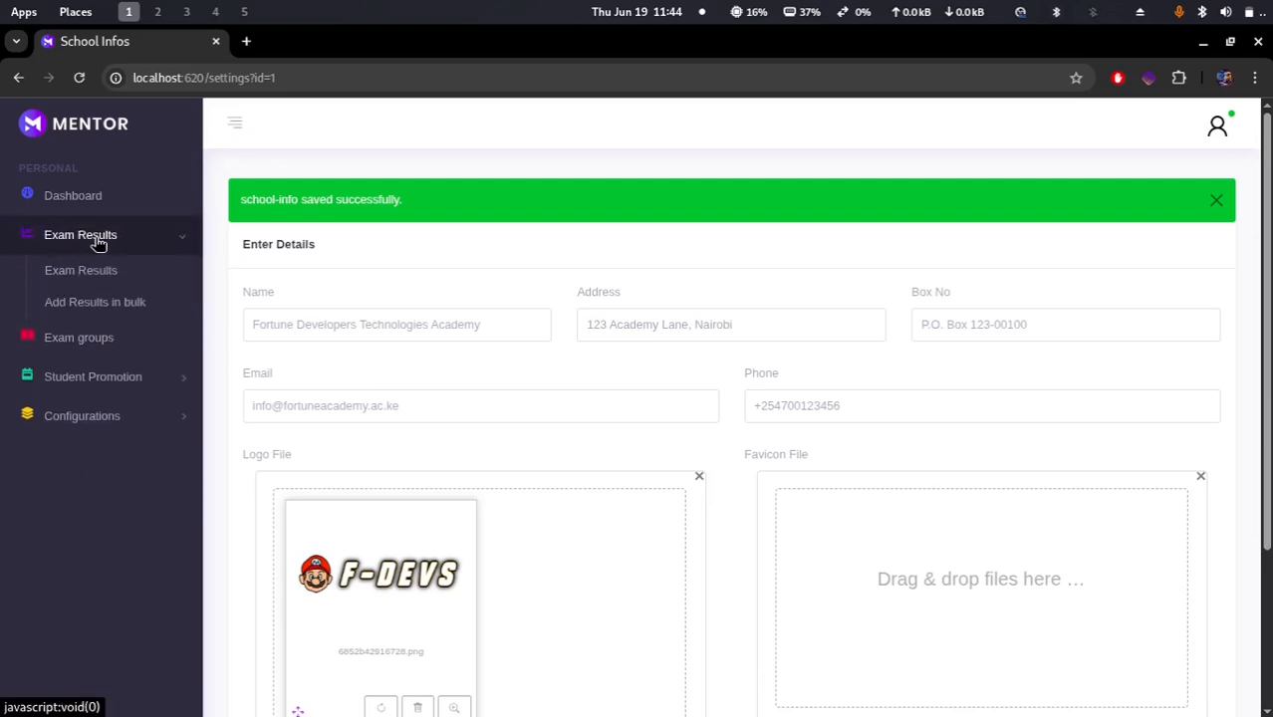
{"action": "left_click", "coordinate": [83, 272]}
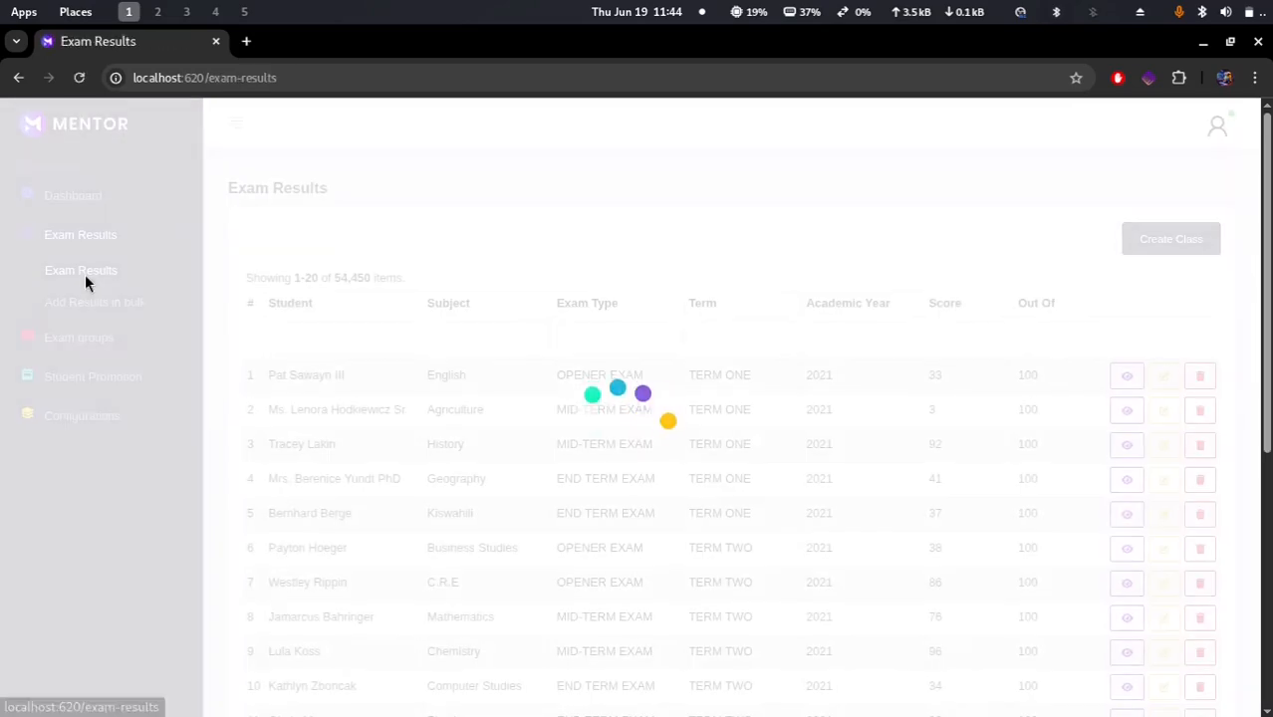
{"action": "scroll", "coordinate": [536, 547], "scroll_direction": "down", "scroll_amount": 2}
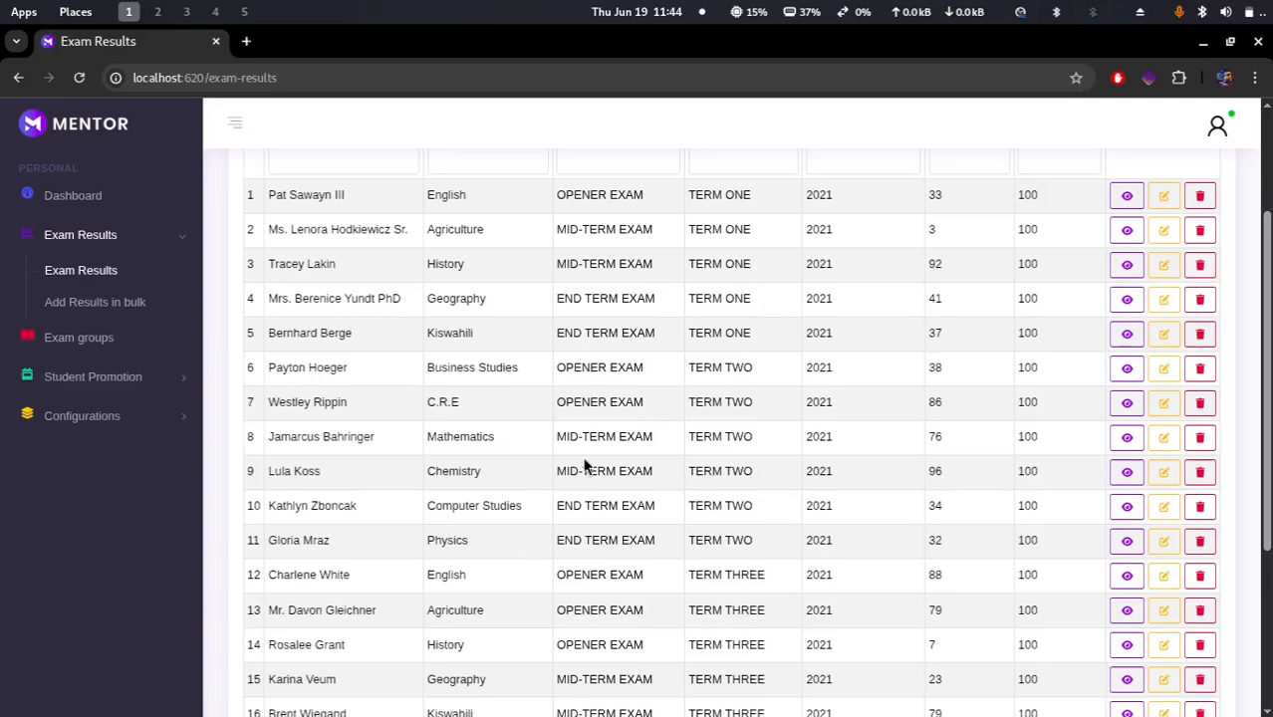
{"action": "scroll", "coordinate": [586, 469], "scroll_direction": "down", "scroll_amount": 3}
{"action": "left_click", "coordinate": [318, 616]}
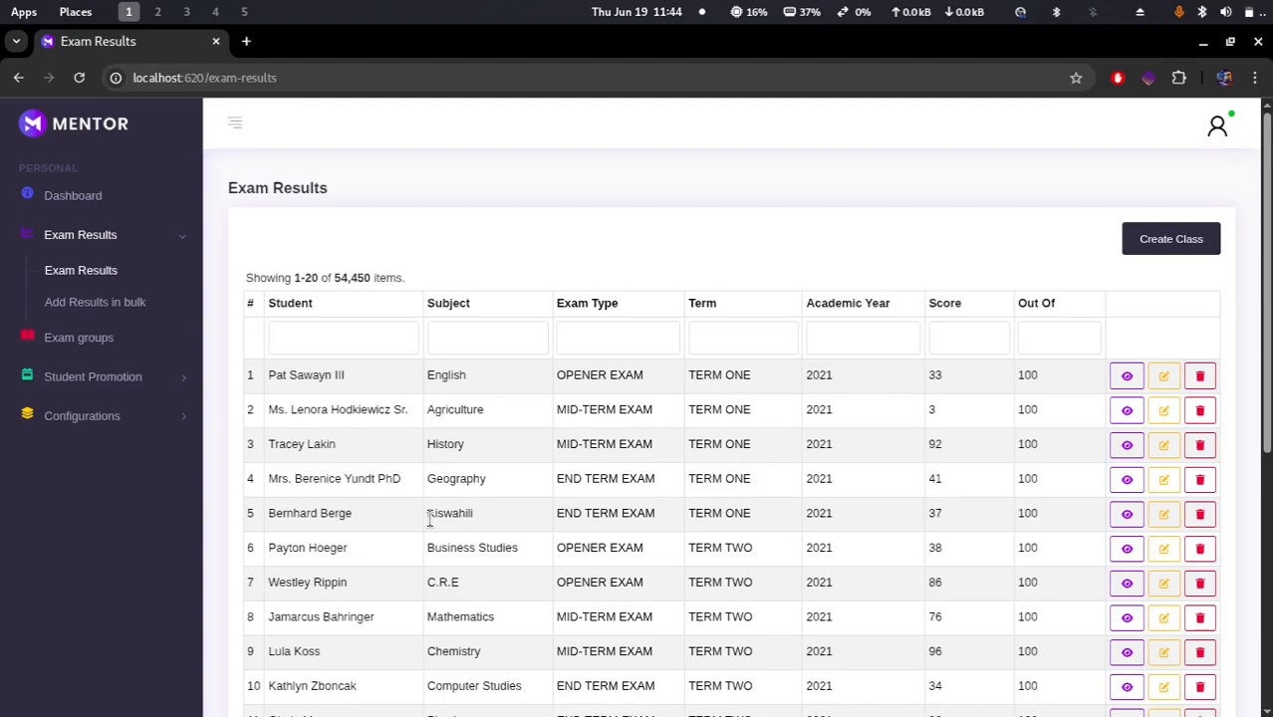
{"action": "left_click", "coordinate": [1159, 248]}
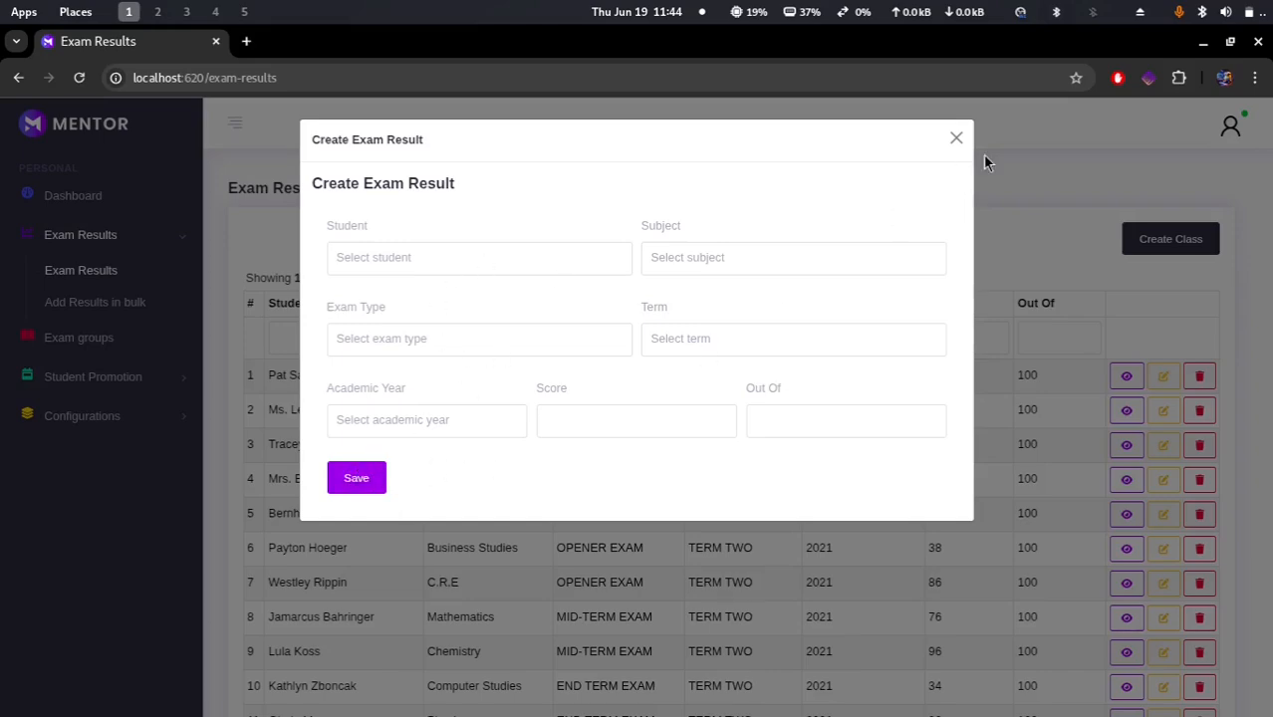
{"action": "left_click", "coordinate": [960, 137]}
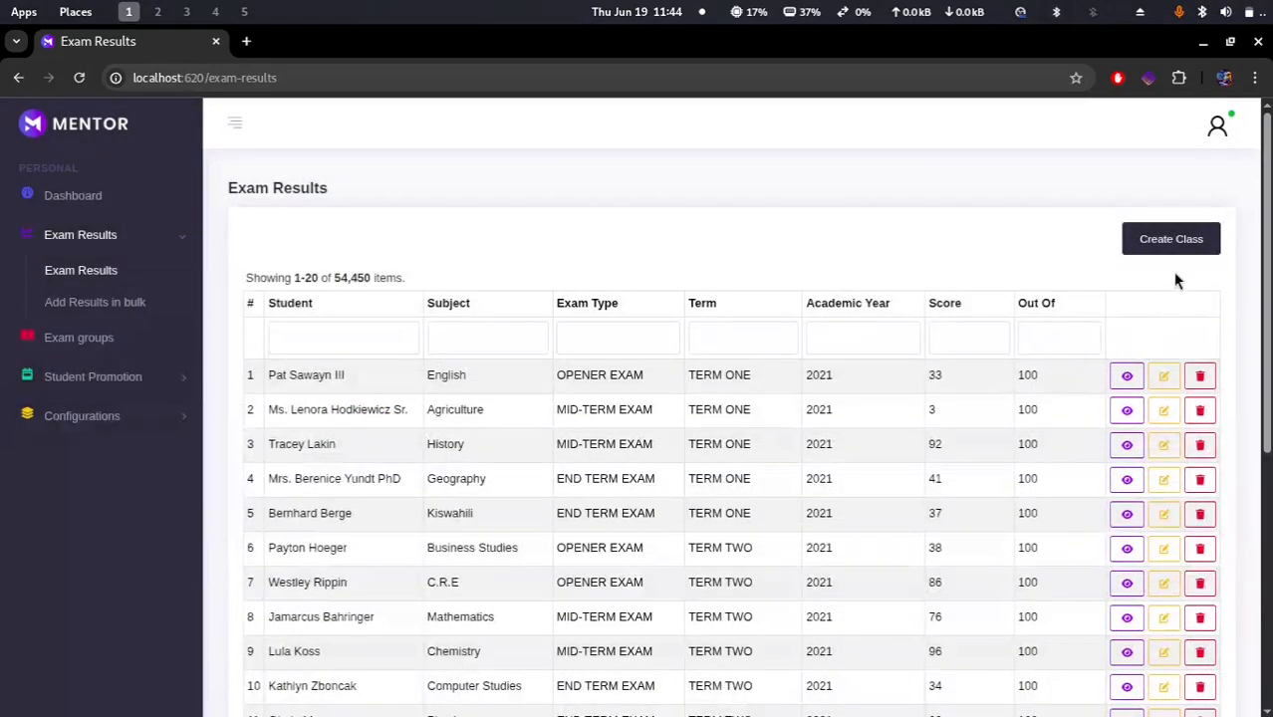
Step: View the first exam result's details and save it from its update form
{"action": "left_click", "coordinate": [1128, 378]}
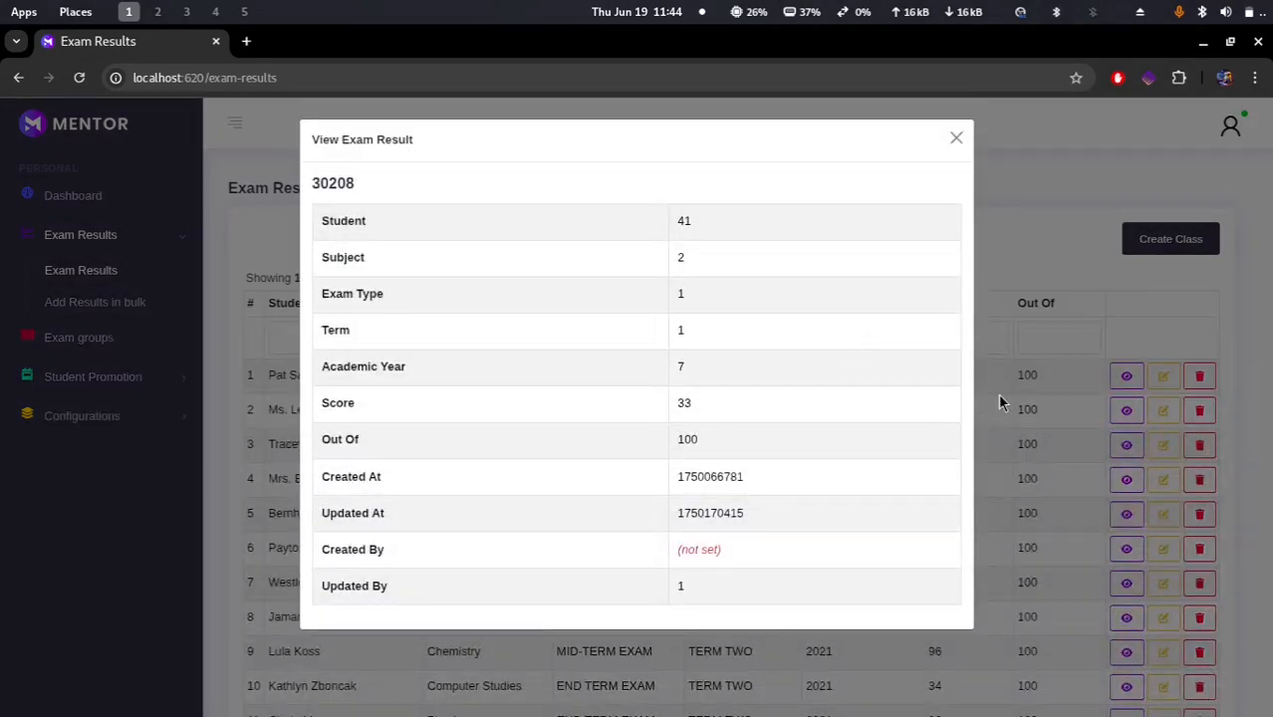
{"action": "left_click", "coordinate": [1043, 403]}
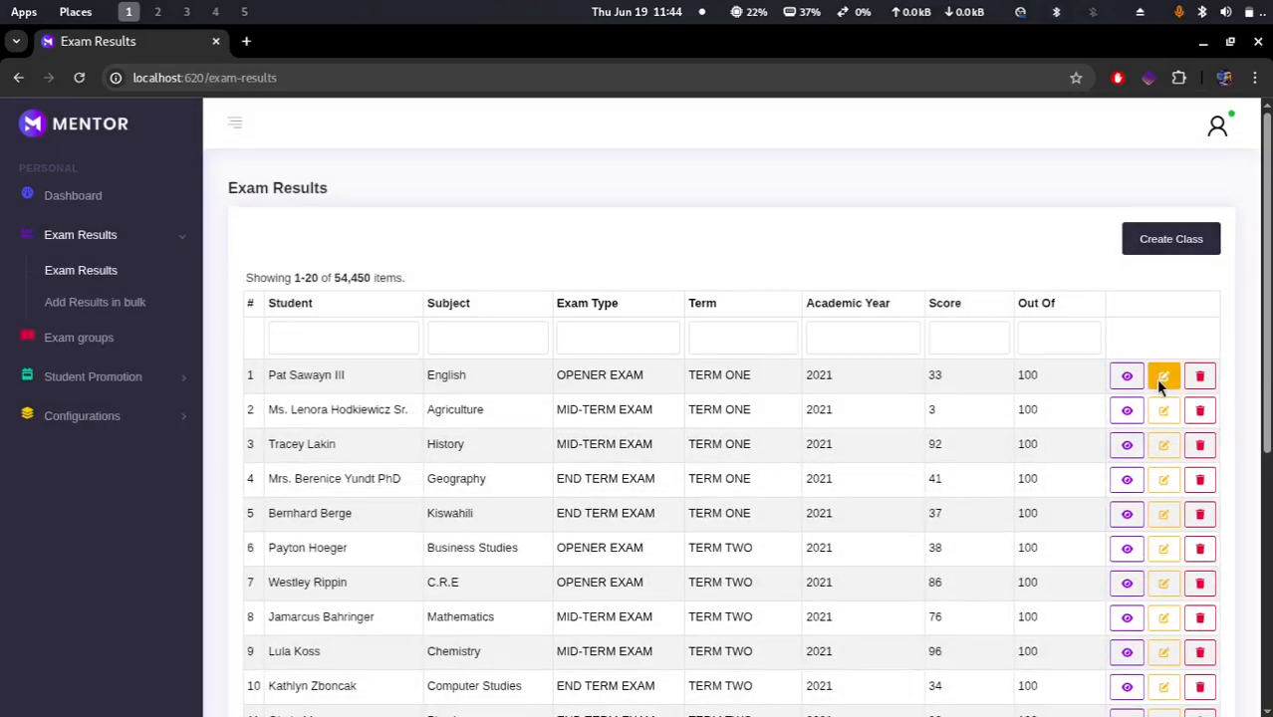
{"action": "left_click", "coordinate": [1161, 379]}
{"action": "left_click", "coordinate": [345, 492]}
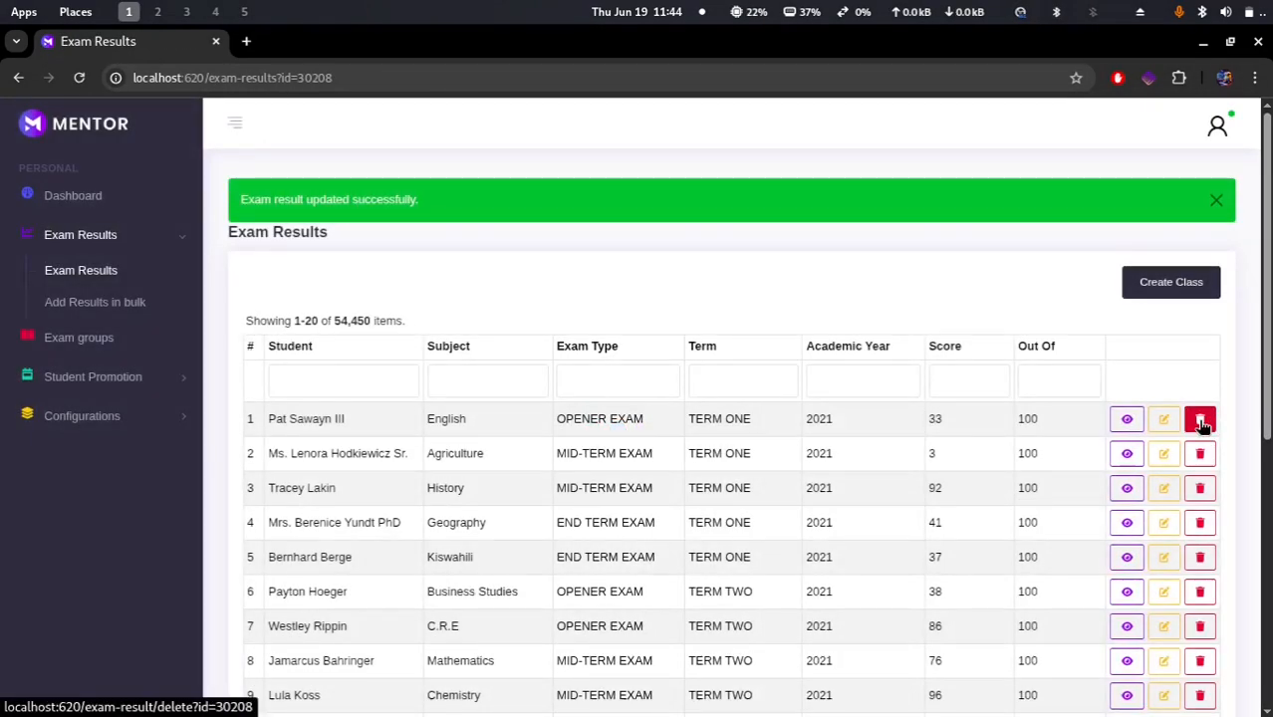
Step: Start deleting the first exam result and cancel the confirmation
{"action": "left_click", "coordinate": [1201, 422]}
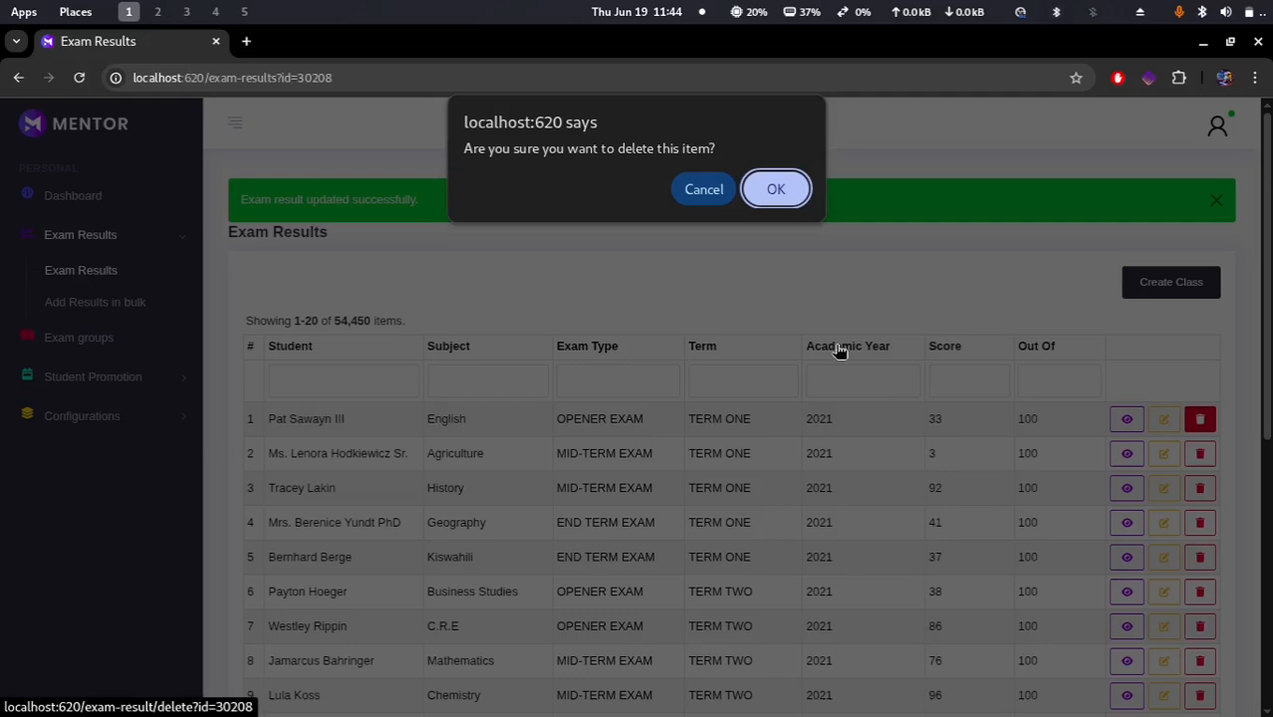
{"action": "left_click", "coordinate": [704, 191]}
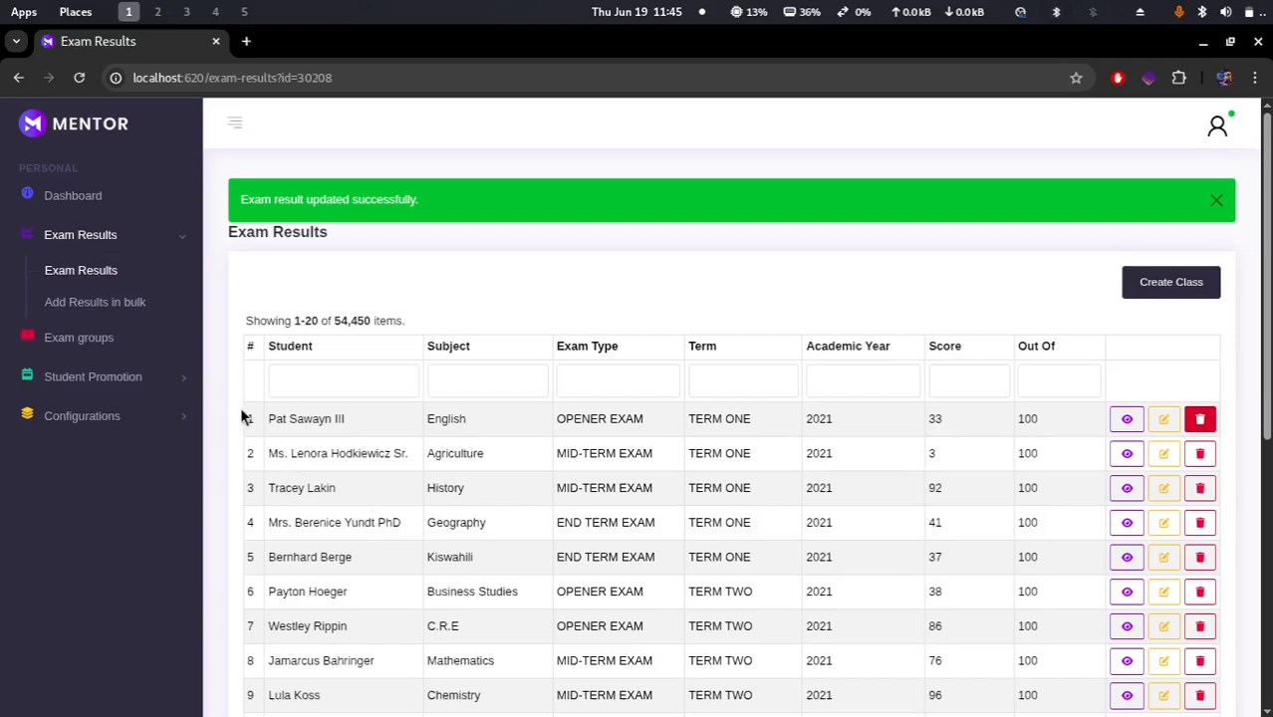
Step: Open bulk results input and set the filters to 2025, TERM ONE, OPENER EXAM and FORM 1
{"action": "left_click", "coordinate": [74, 305]}
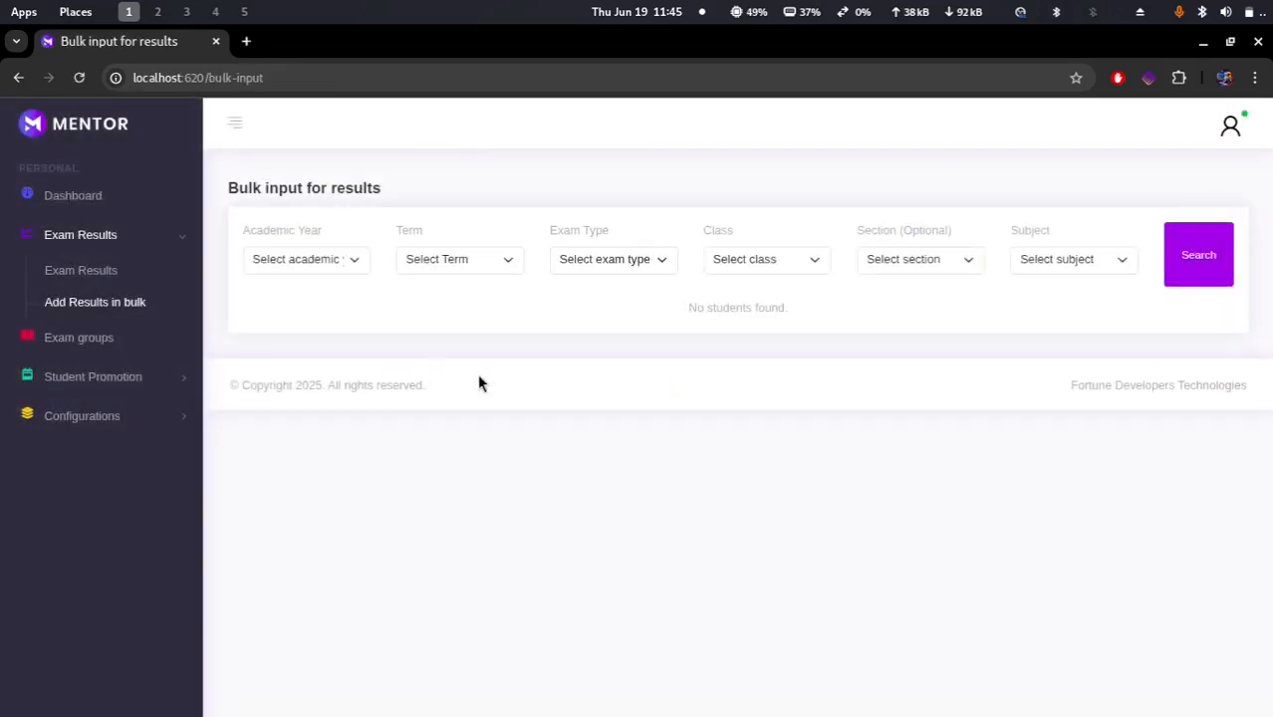
{"action": "left_click", "coordinate": [312, 262]}
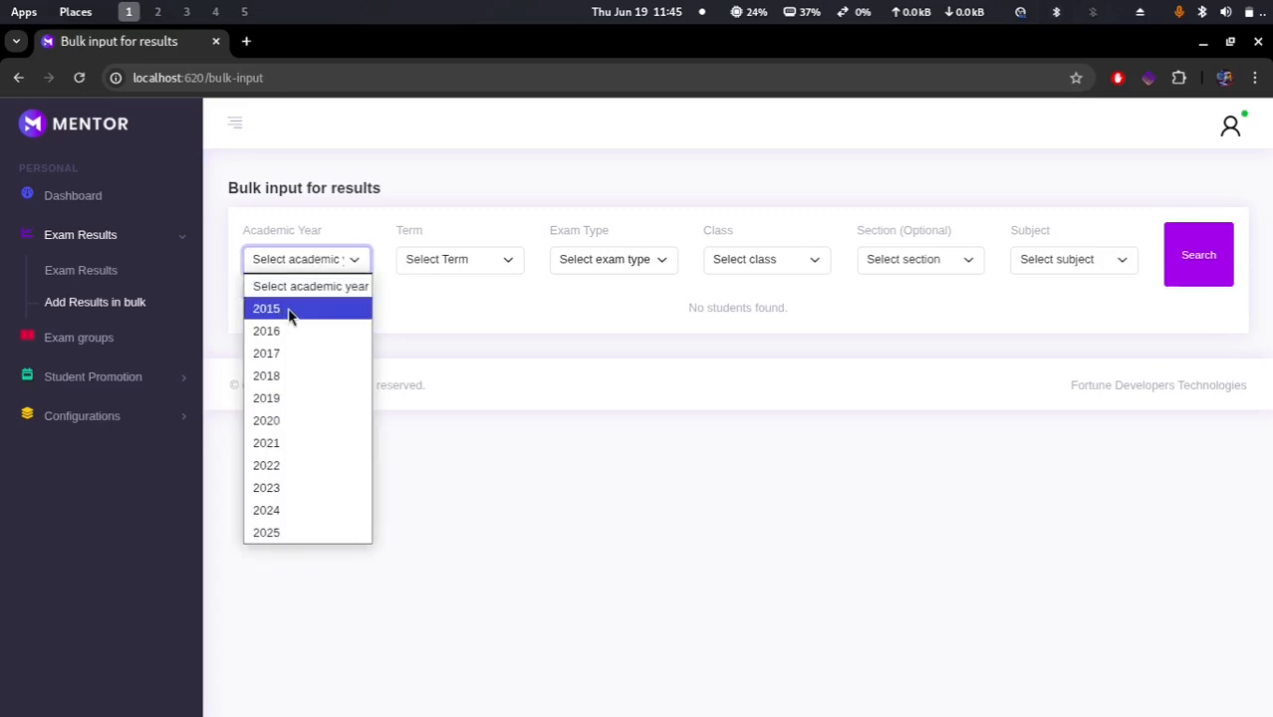
{"action": "left_click", "coordinate": [281, 533]}
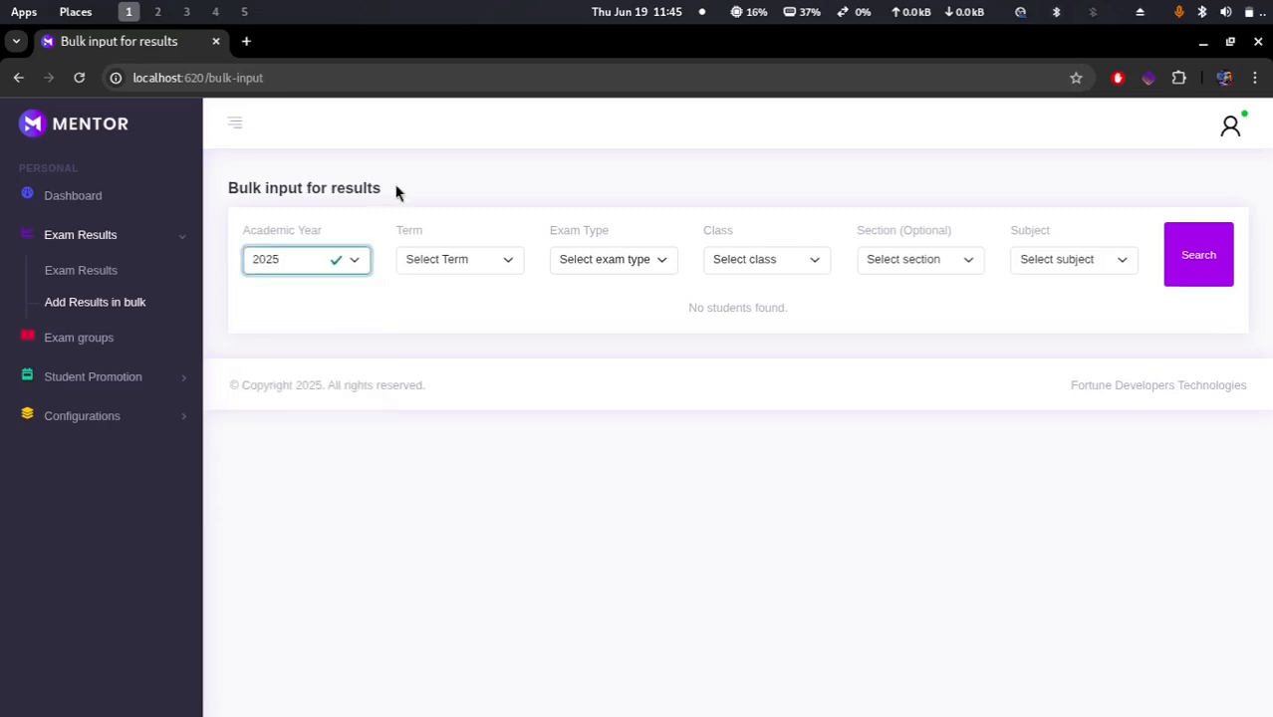
{"action": "left_click", "coordinate": [444, 265]}
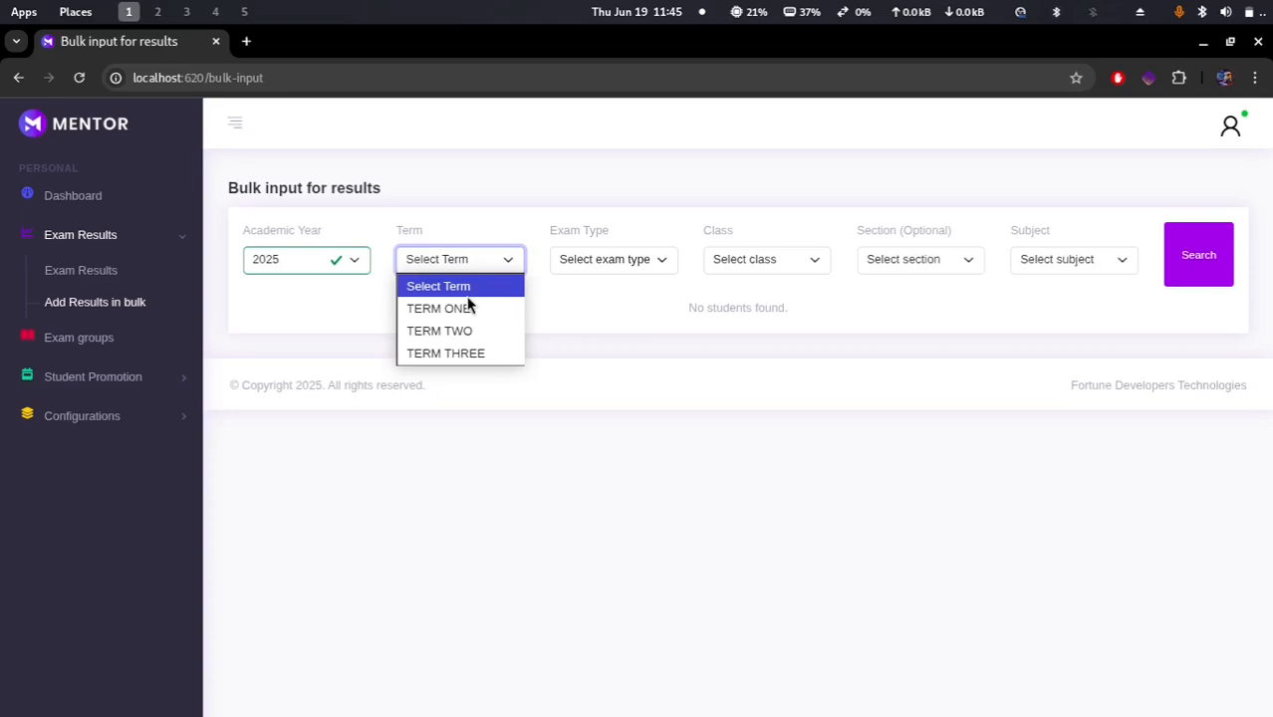
{"action": "left_click", "coordinate": [457, 310]}
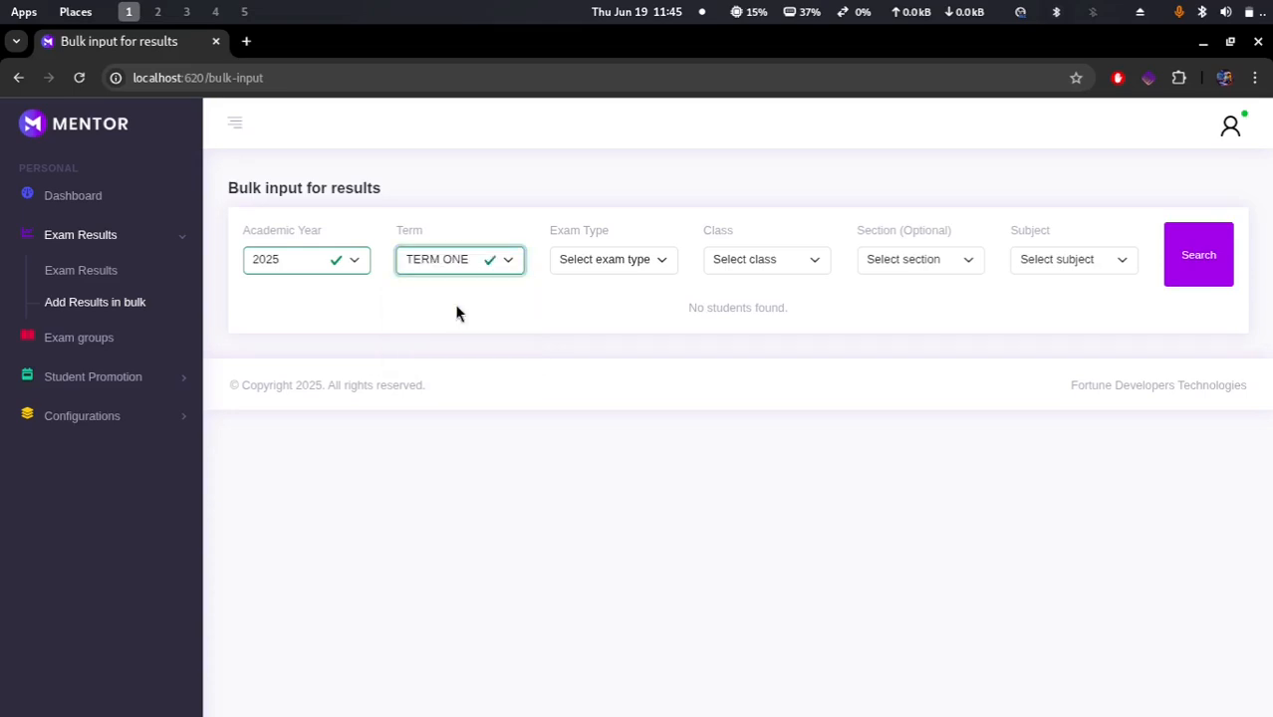
{"action": "left_click", "coordinate": [622, 259]}
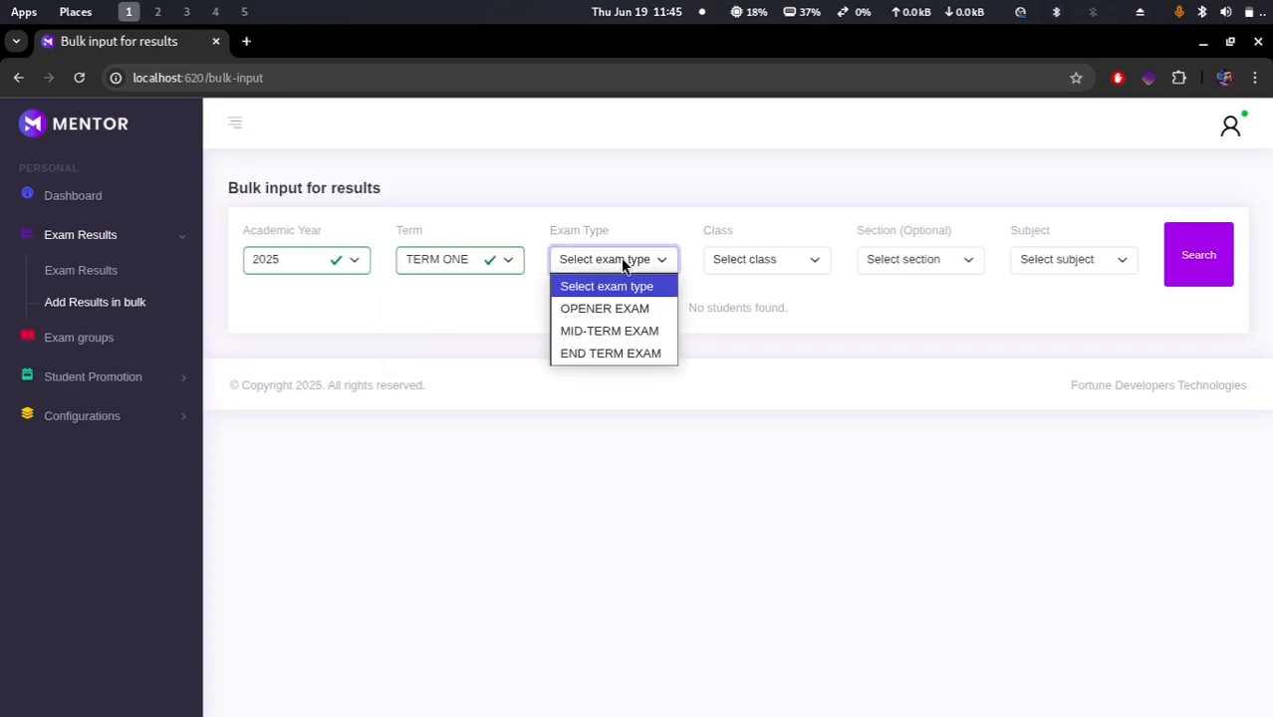
{"action": "left_click", "coordinate": [625, 310]}
{"action": "left_click", "coordinate": [766, 258]}
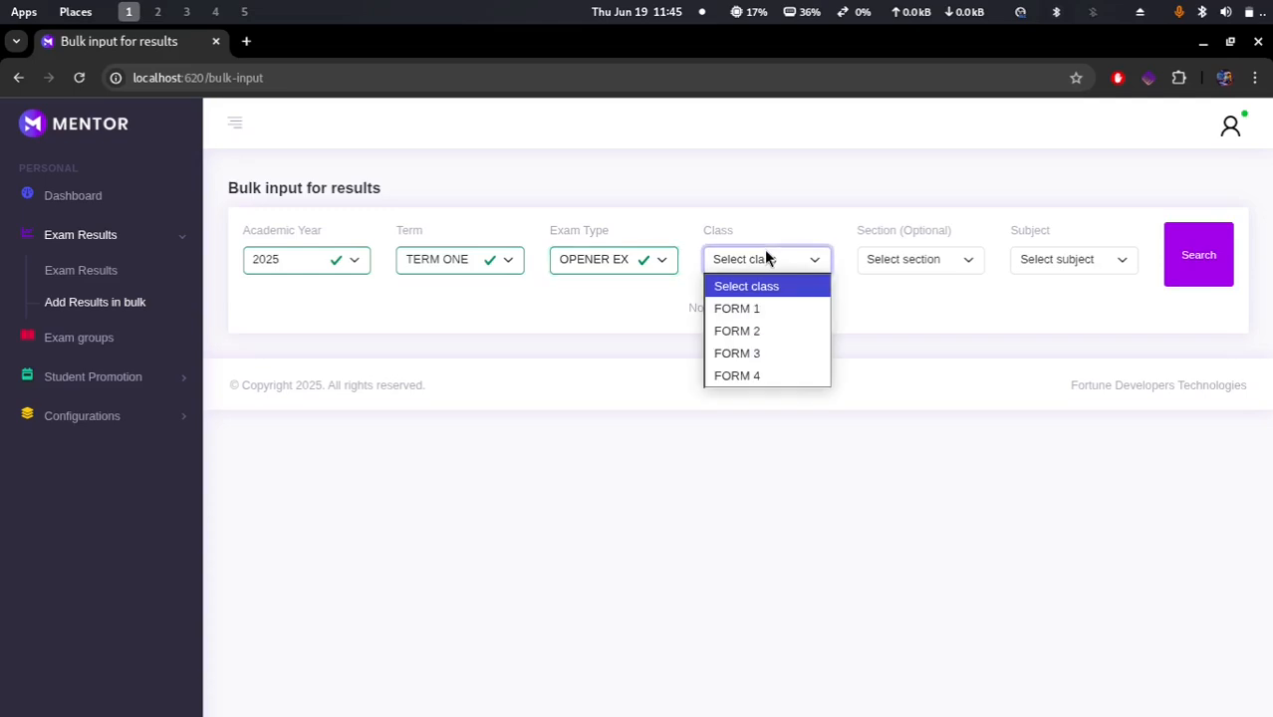
{"action": "left_click", "coordinate": [759, 307]}
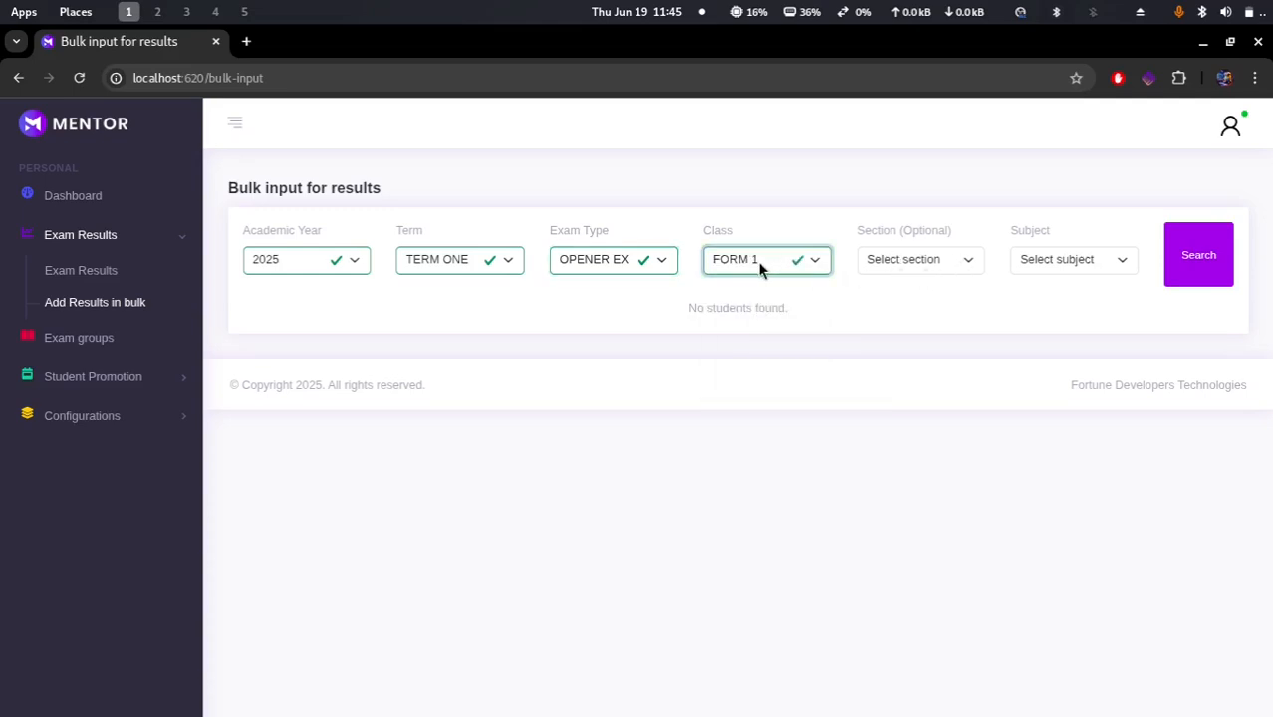
Step: Choose Mathematics as the subject, with no section, and search for matching students
{"action": "left_click", "coordinate": [928, 262]}
{"action": "left_click", "coordinate": [807, 307]}
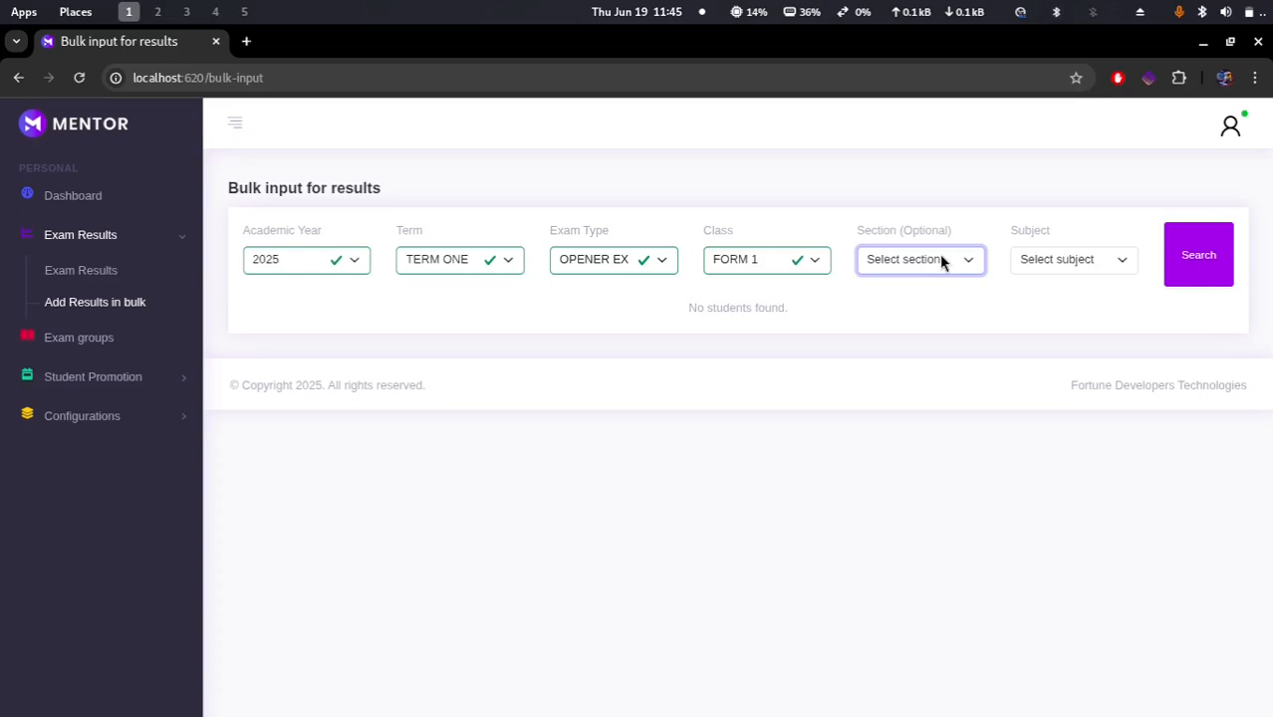
{"action": "left_click", "coordinate": [1083, 259]}
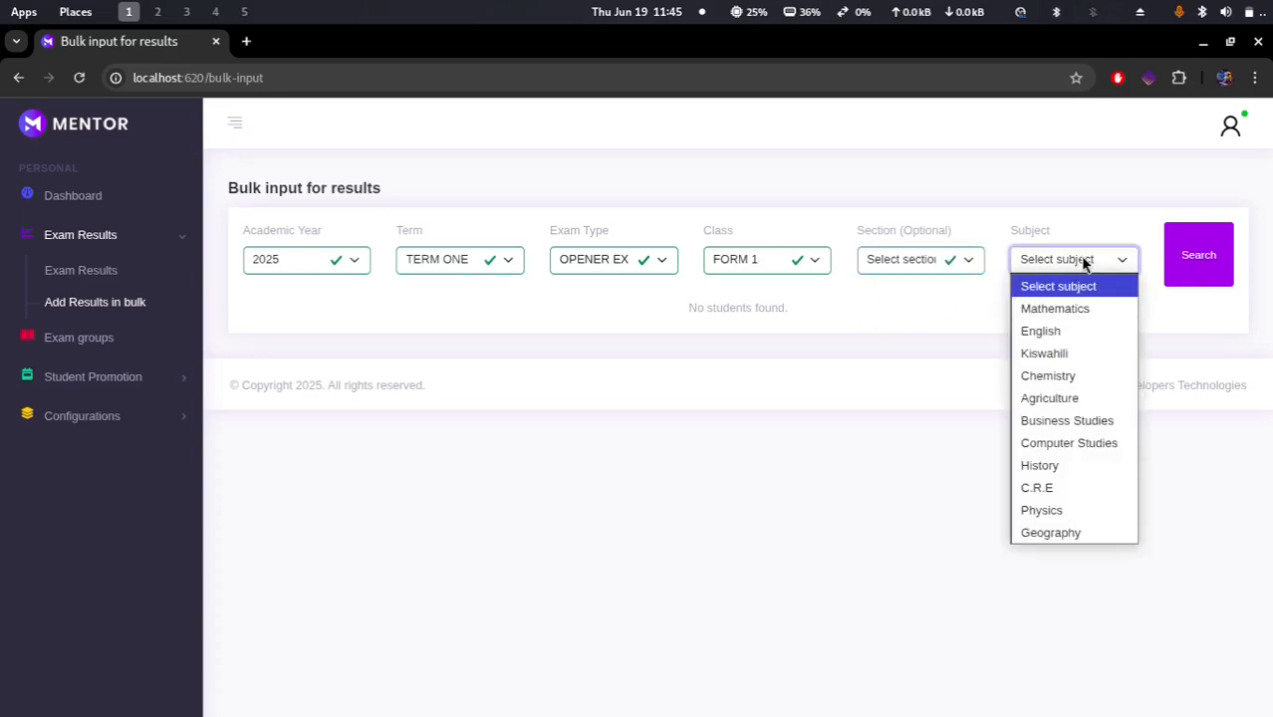
{"action": "left_click", "coordinate": [1071, 310]}
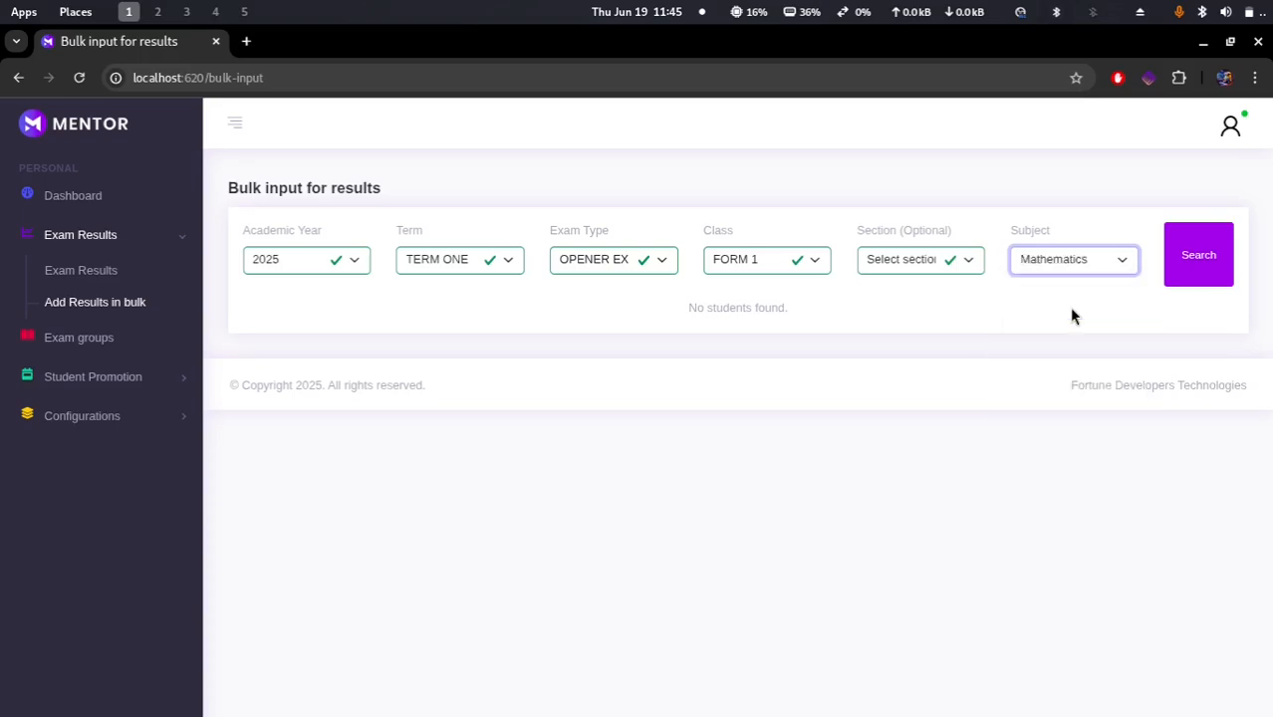
{"action": "left_click", "coordinate": [1192, 257]}
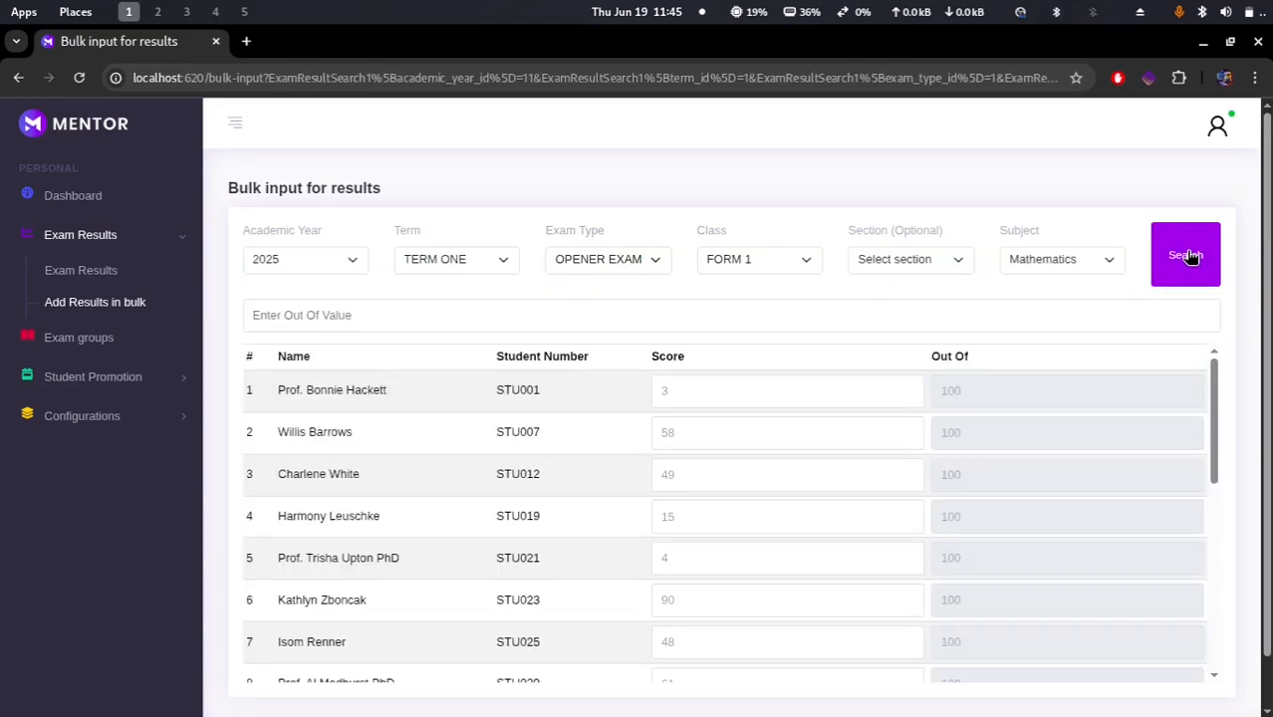
Step: Scroll through the listed students and inspect their score fields
{"action": "scroll", "coordinate": [646, 533], "scroll_direction": "down", "scroll_amount": 5}
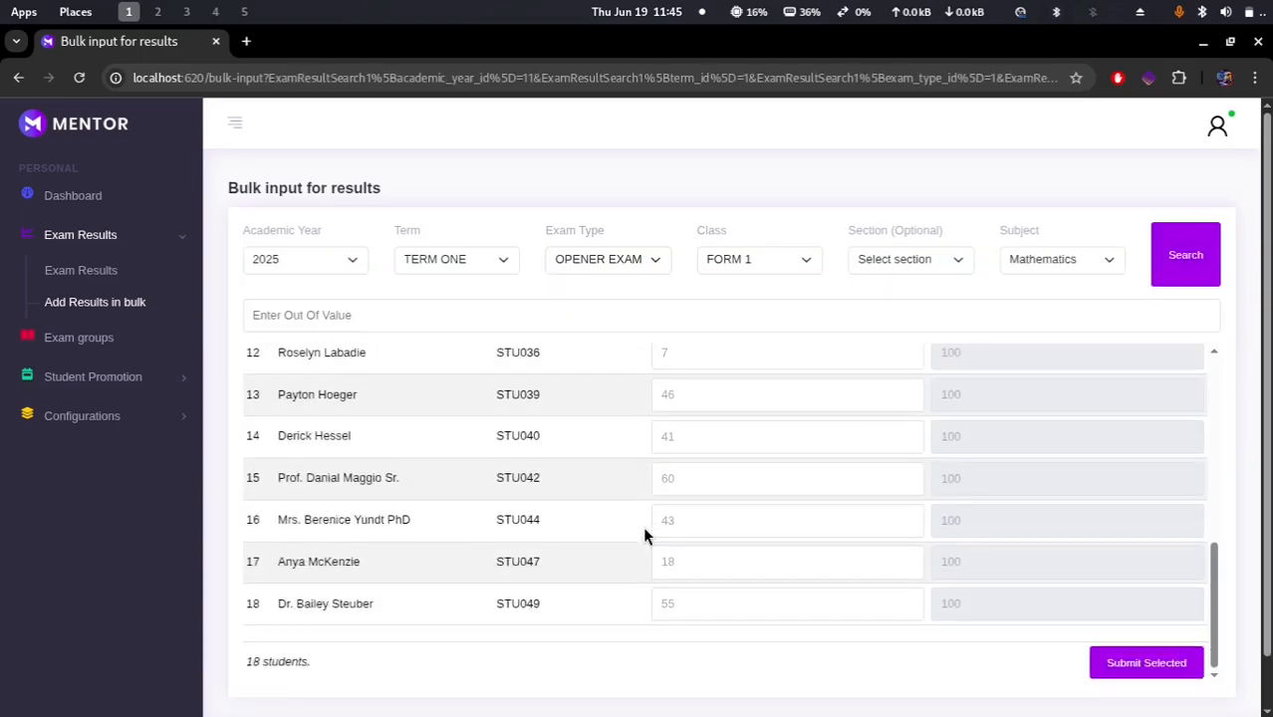
{"action": "scroll", "coordinate": [645, 536], "scroll_direction": "up", "scroll_amount": 5}
{"action": "scroll", "coordinate": [645, 536], "scroll_direction": "down", "scroll_amount": 5}
{"action": "scroll", "coordinate": [645, 536], "scroll_direction": "up", "scroll_amount": 2}
{"action": "scroll", "coordinate": [644, 536], "scroll_direction": "up", "scroll_amount": 3}
{"action": "scroll", "coordinate": [644, 536], "scroll_direction": "down", "scroll_amount": 5}
{"action": "scroll", "coordinate": [645, 536], "scroll_direction": "up", "scroll_amount": 5}
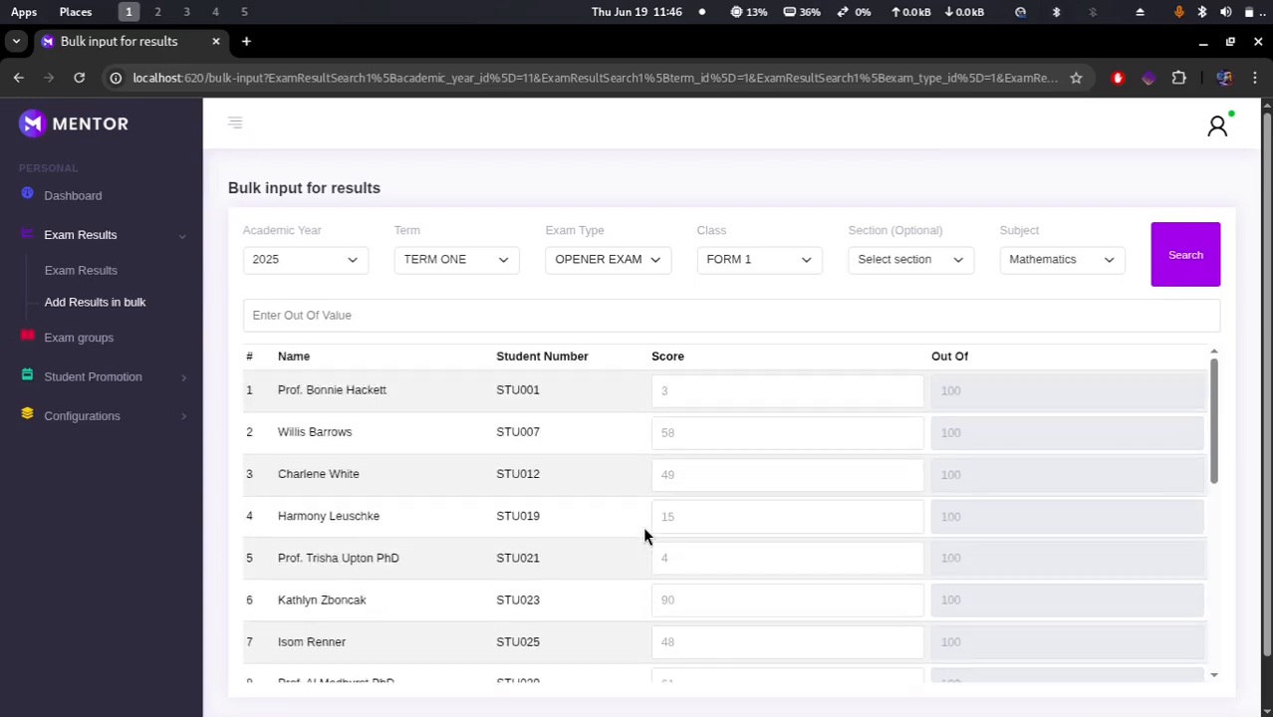
{"action": "left_click", "coordinate": [707, 400]}
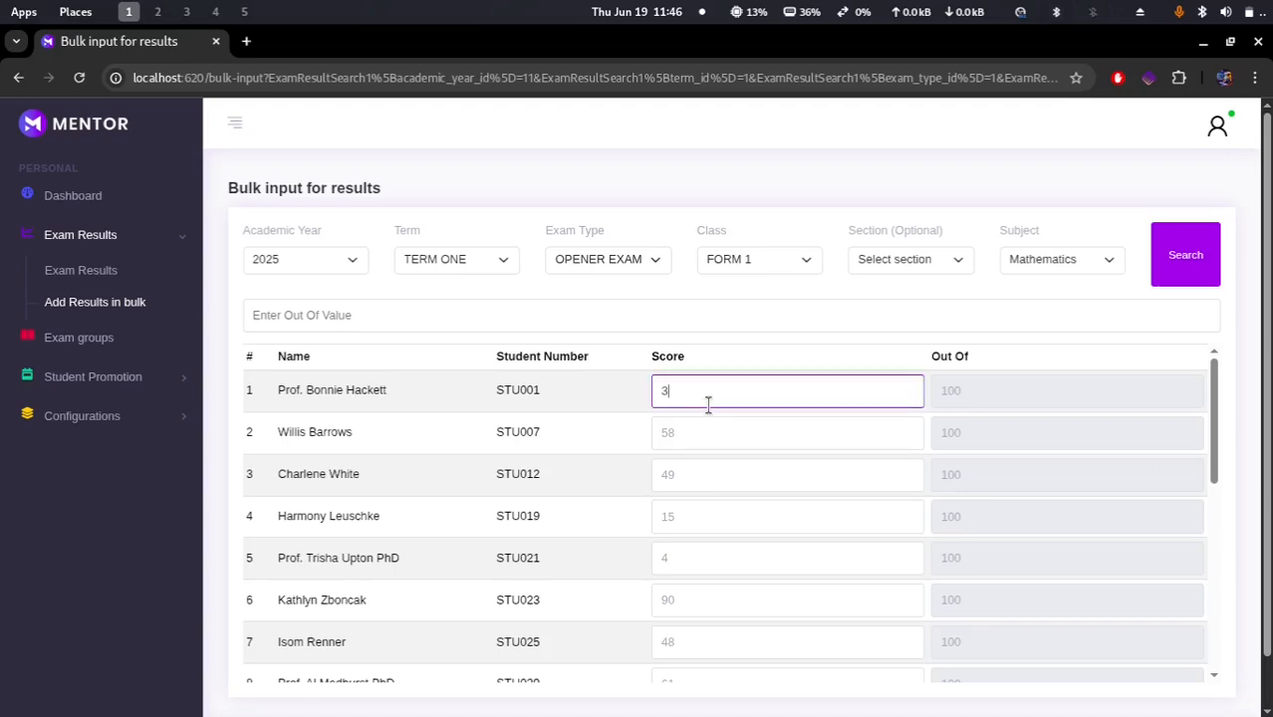
{"action": "left_click", "coordinate": [701, 427]}
{"action": "scroll", "coordinate": [700, 427], "scroll_direction": "down", "scroll_amount": 5}
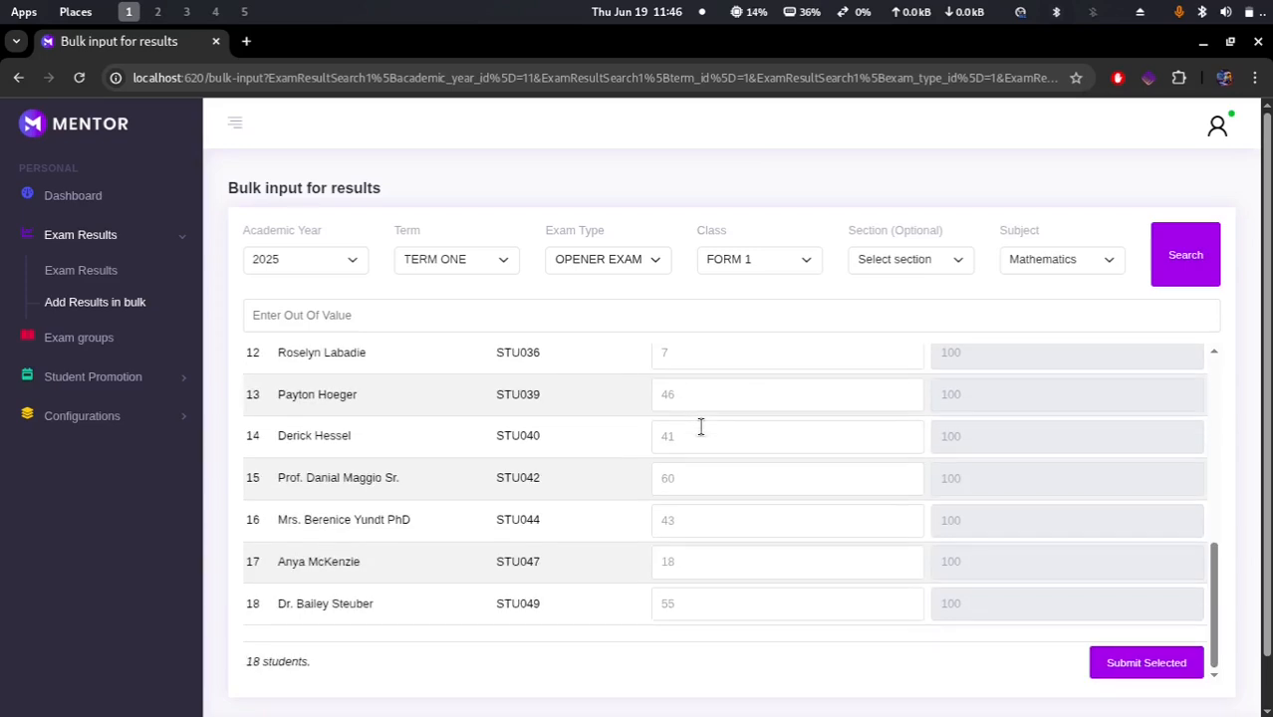
Step: Switch the bulk input subject to Chemistry and search for the matching students
{"action": "scroll", "coordinate": [681, 490], "scroll_direction": "up", "scroll_amount": 5}
{"action": "scroll", "coordinate": [680, 491], "scroll_direction": "down", "scroll_amount": 5}
{"action": "left_click", "coordinate": [1045, 264]}
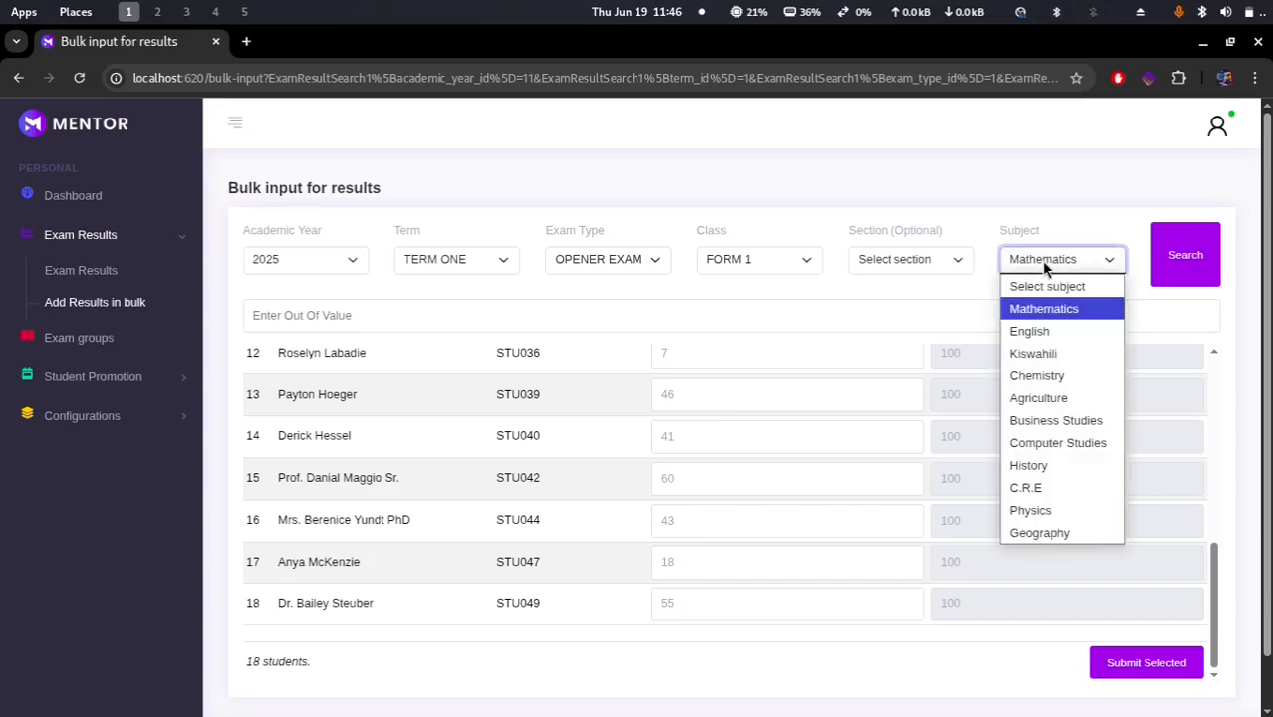
{"action": "left_click", "coordinate": [1044, 376]}
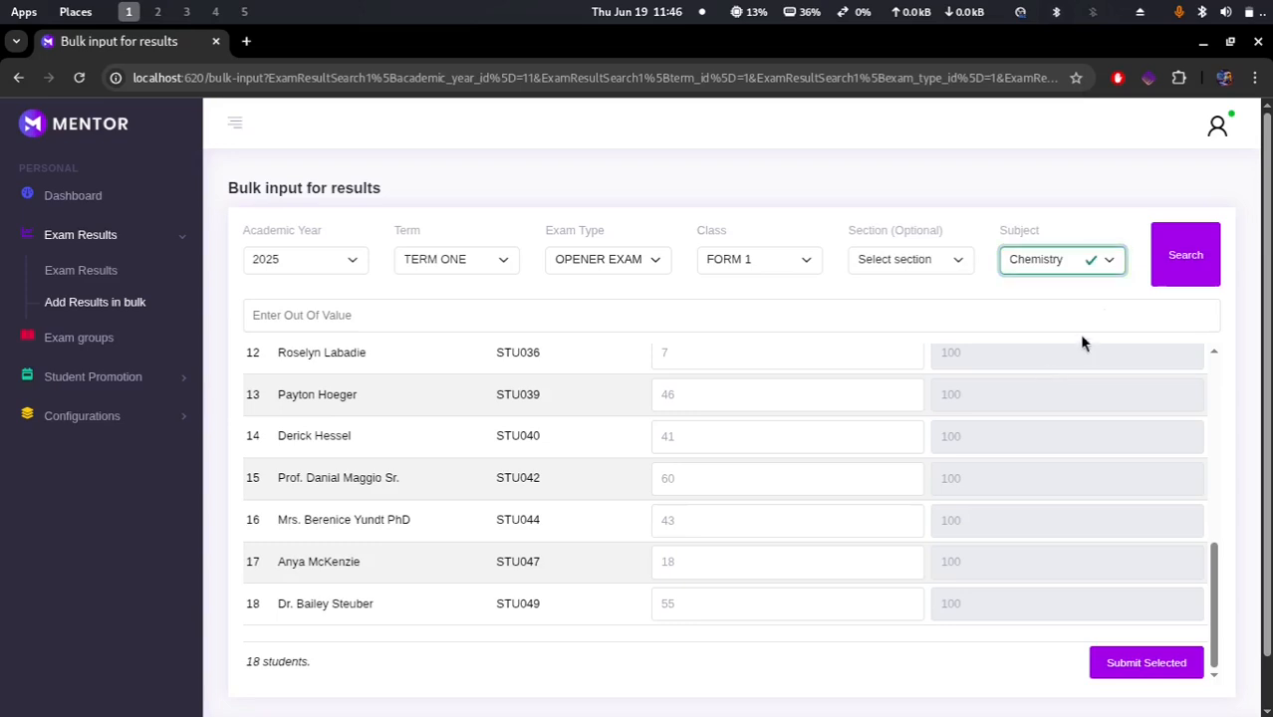
{"action": "left_click", "coordinate": [1191, 254]}
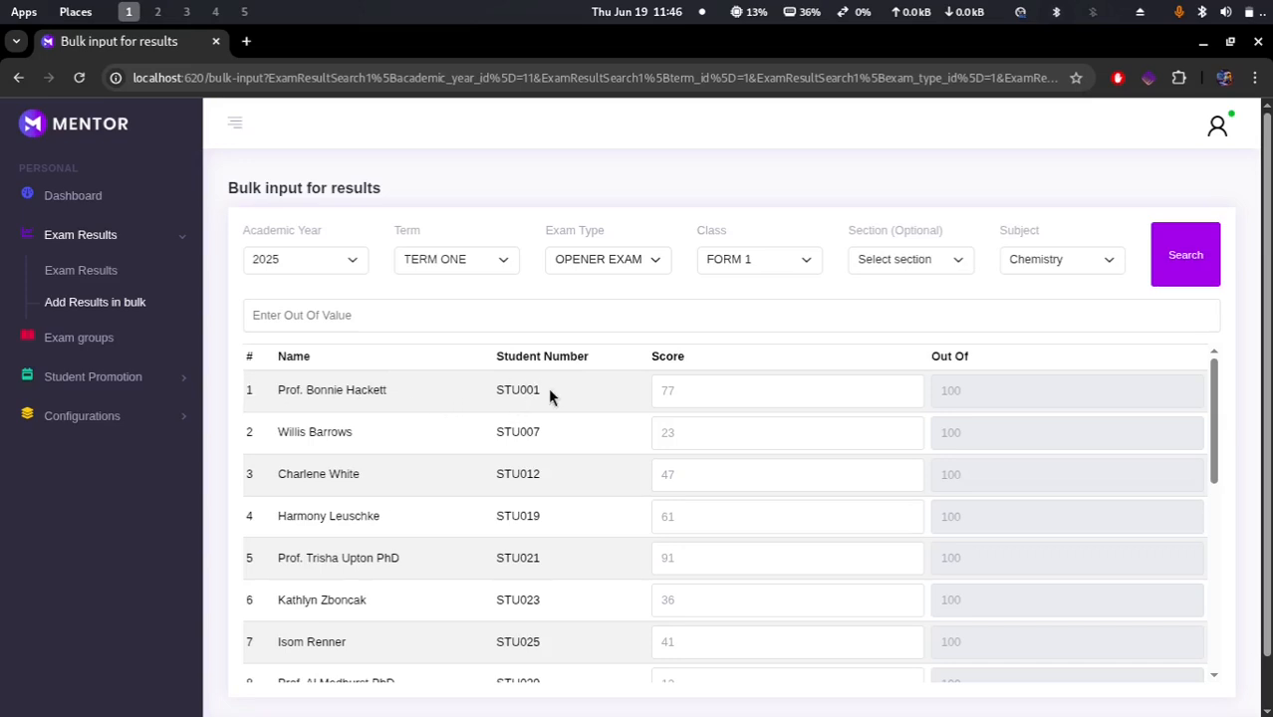
Step: Clear the first student's Chemistry score and submit the selected results
{"action": "left_click", "coordinate": [679, 390]}
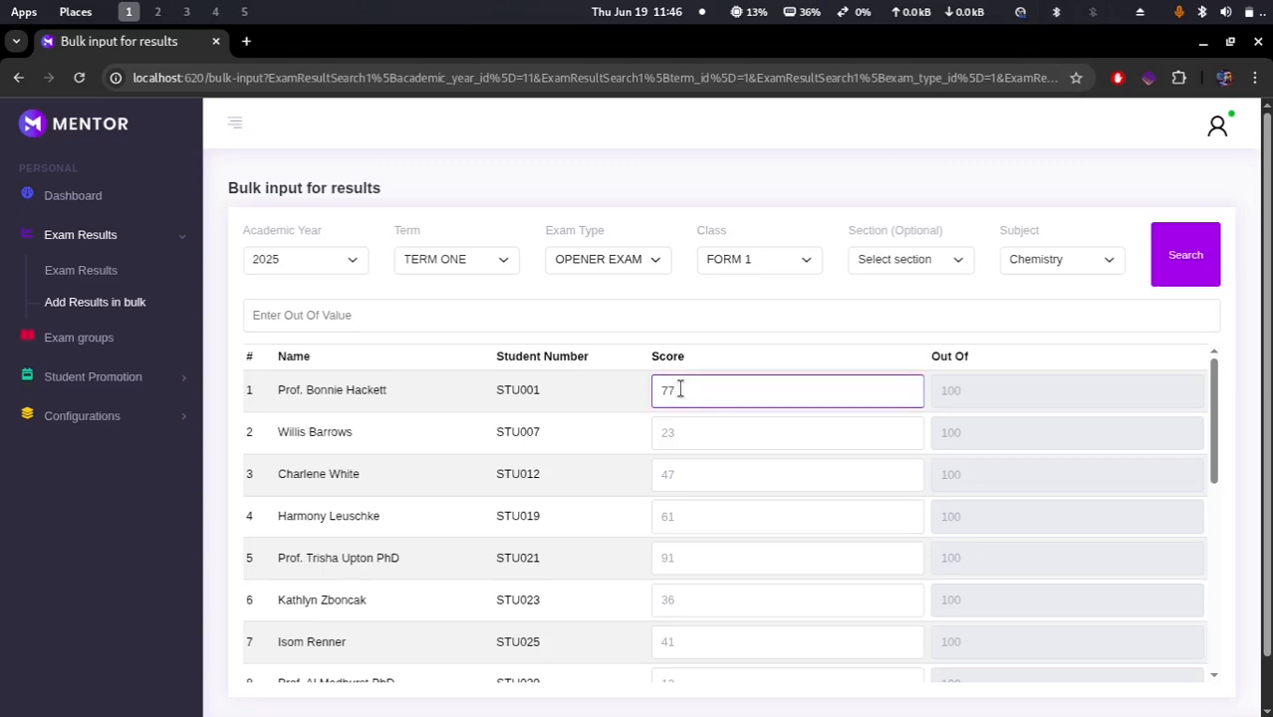
{"action": "key", "text": "BackSpace"}
{"action": "key", "text": "BackSpace"}
{"action": "scroll", "coordinate": [680, 389], "scroll_direction": "down", "scroll_amount": 5}
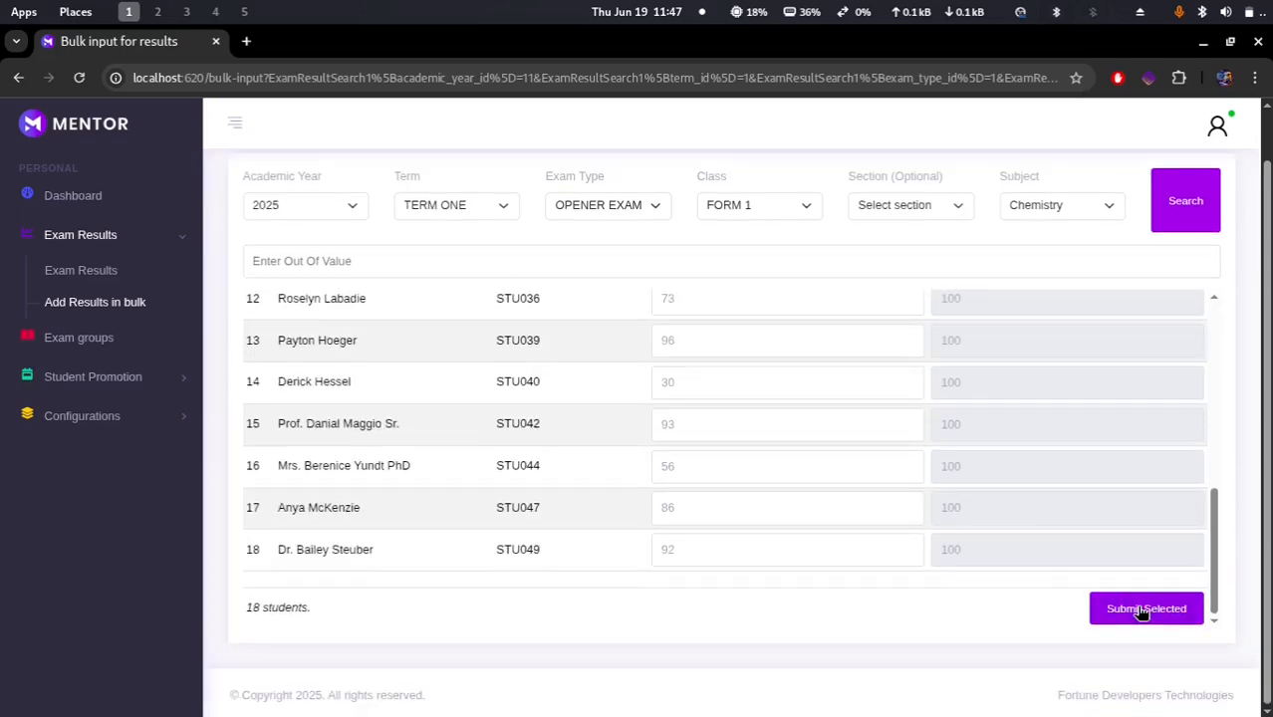
{"action": "left_click", "coordinate": [1142, 611]}
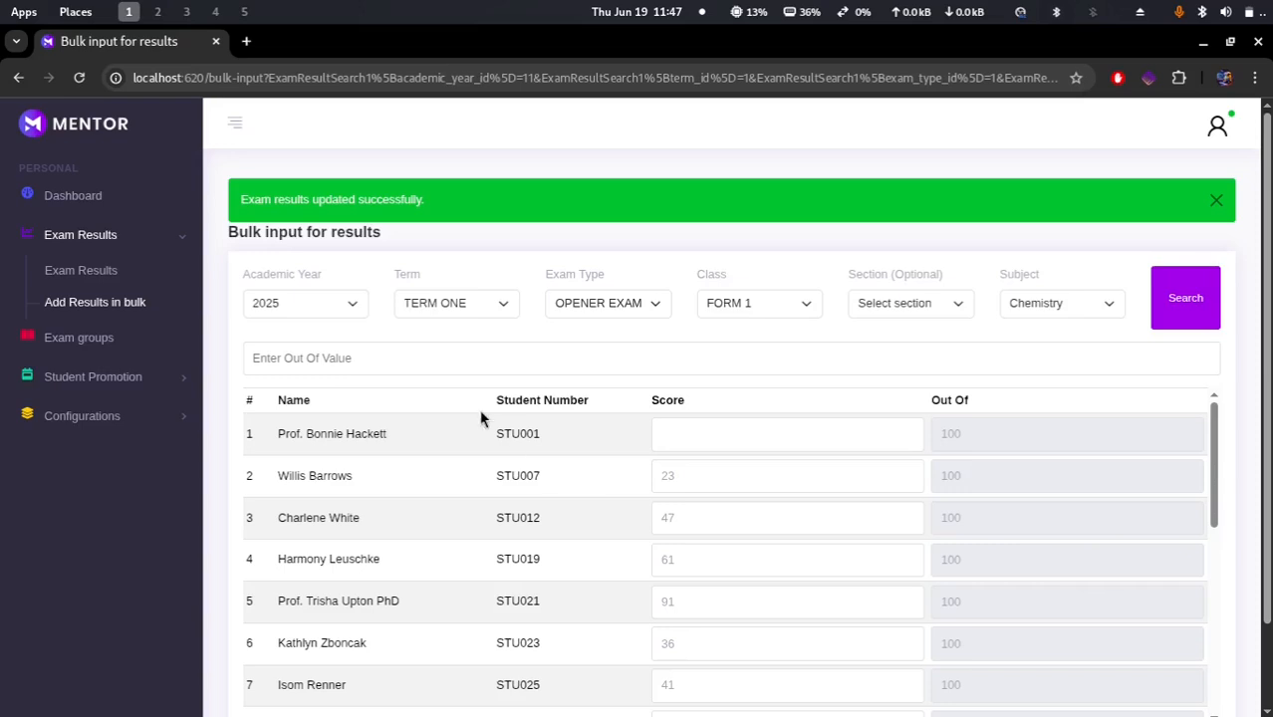
Step: Open exam groups and start a new exam group titled CAT 1 2025 opener term 2
{"action": "left_click", "coordinate": [54, 340]}
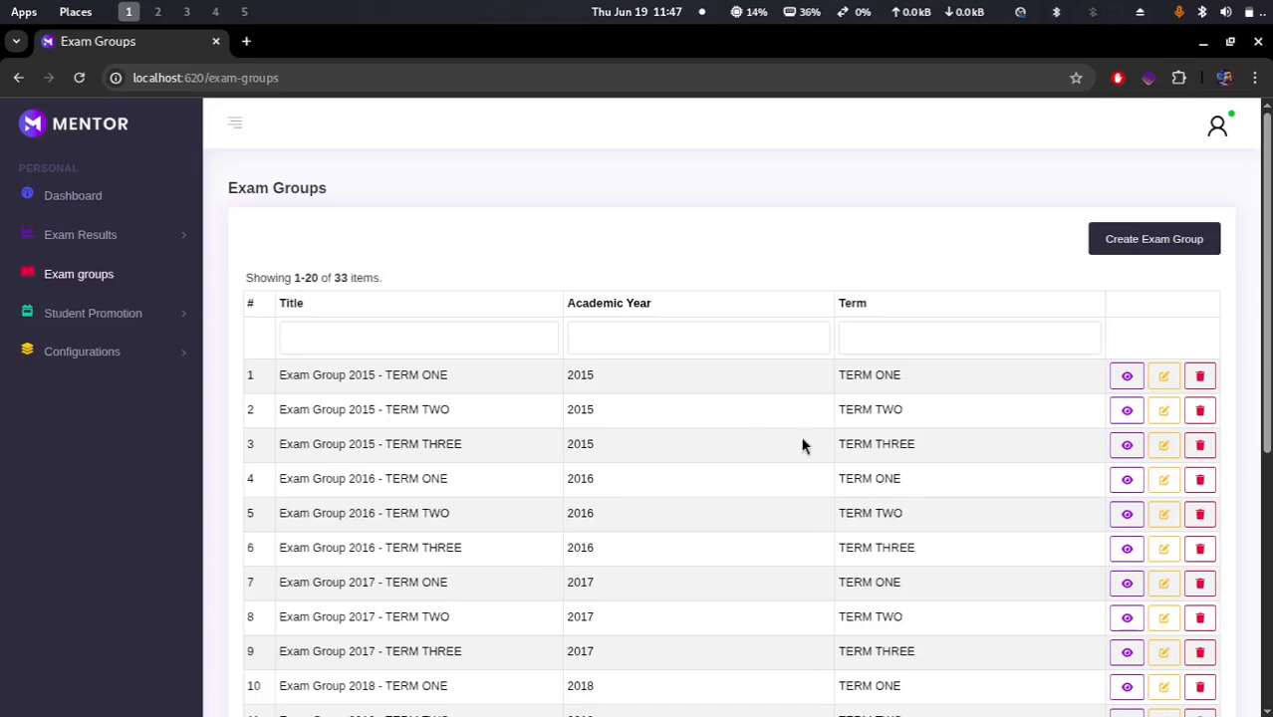
{"action": "left_click", "coordinate": [1166, 236]}
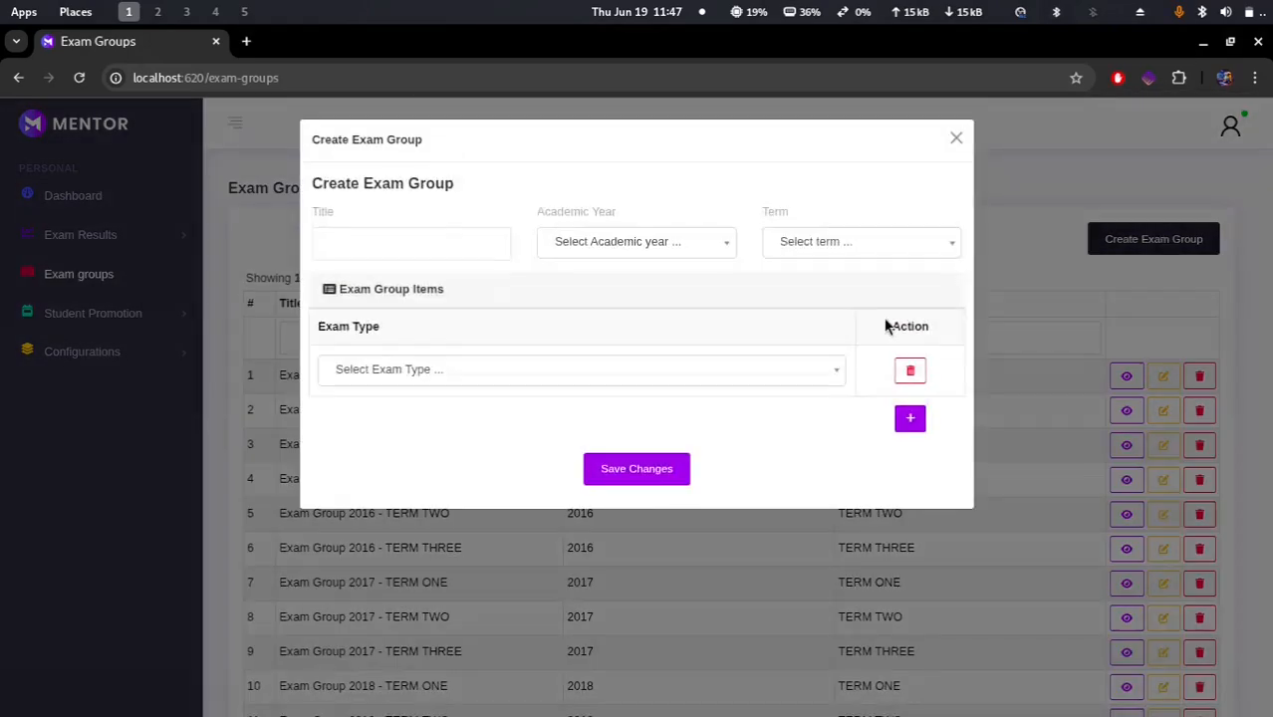
{"action": "left_click", "coordinate": [399, 249]}
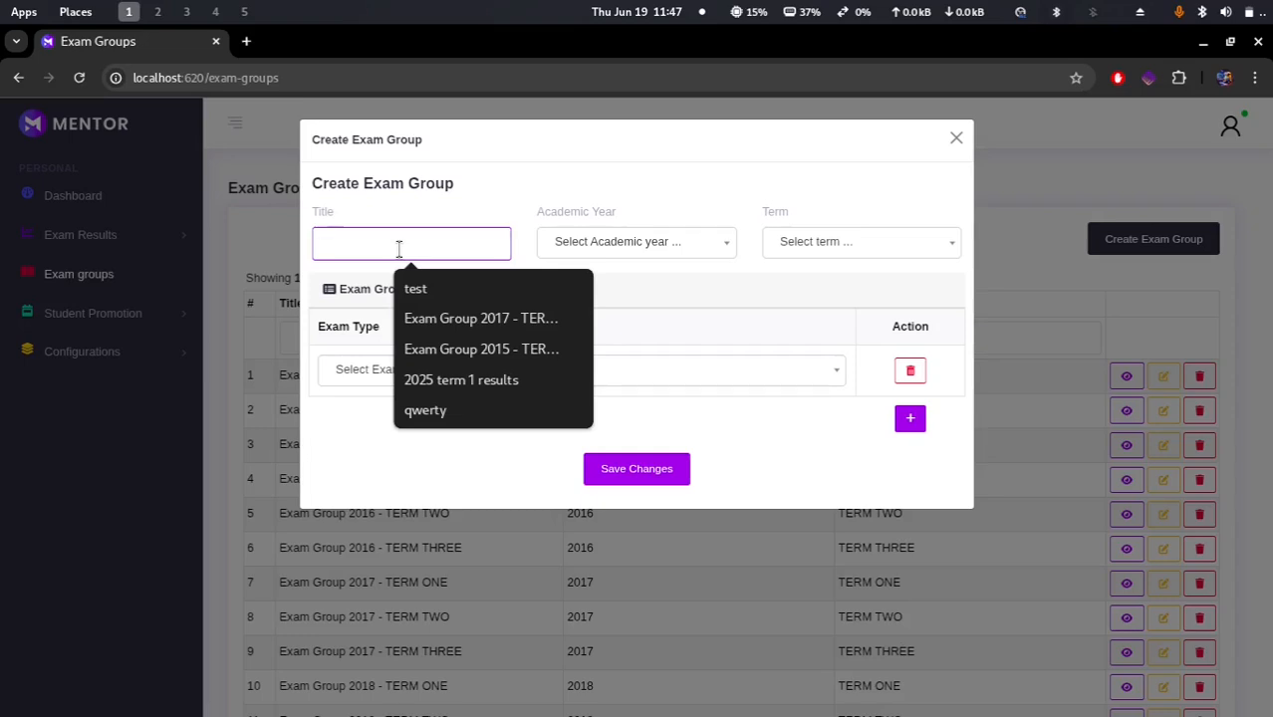
{"action": "type", "text": "Ca"}
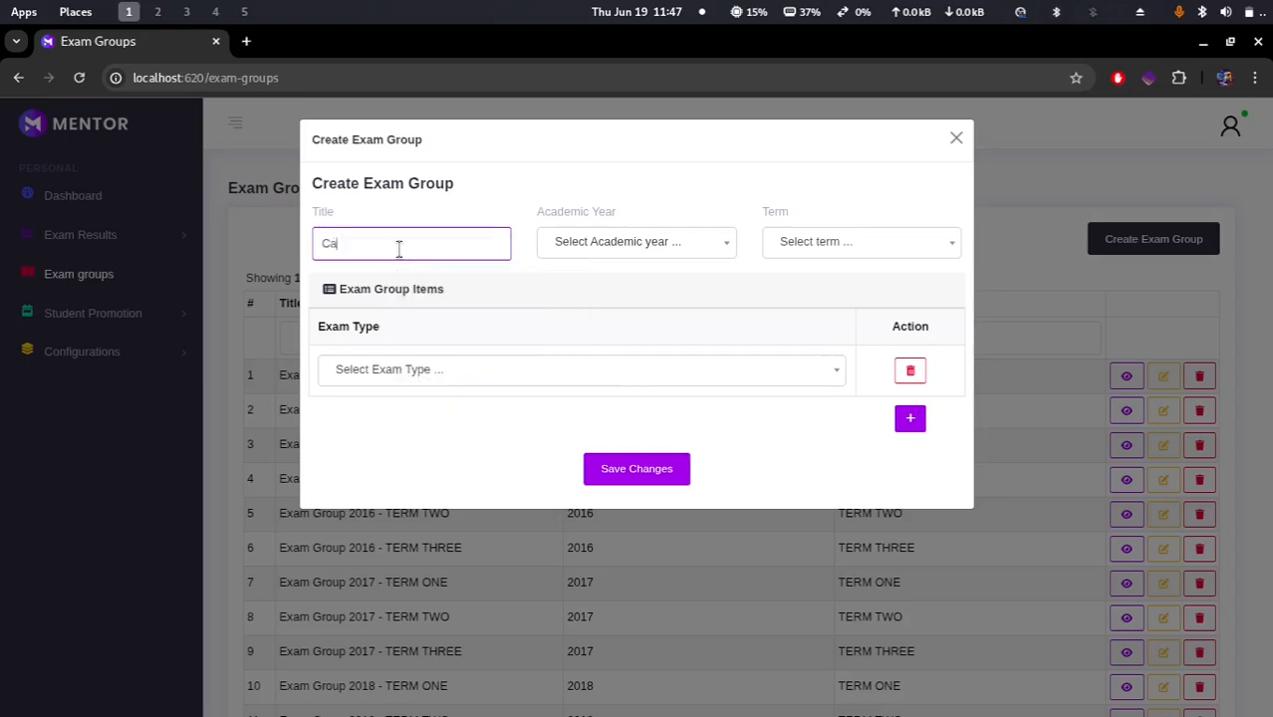
{"action": "type", "text": "t 1"}
{"action": "key", "text": "BackSpace"}
{"action": "key", "text": "BackSpace"}
{"action": "key", "text": "BackSpace"}
{"action": "key", "text": "BackSpace"}
{"action": "key", "text": "BackSpace"}
{"action": "type", "text": "CAT "}
{"action": "type", "text": "1"}
{"action": "type", "text": " 2025"}
{"action": "type", "text": " opener"}
{"action": "type", "text": "te"}
{"action": "type", "text": "t"}
{"action": "key", "text": "BackSpace"}
{"action": "type", "text": "rm 2"}
Step: Set the new group's academic year to 2025 and its term to TERM TWO
{"action": "left_click", "coordinate": [620, 248]}
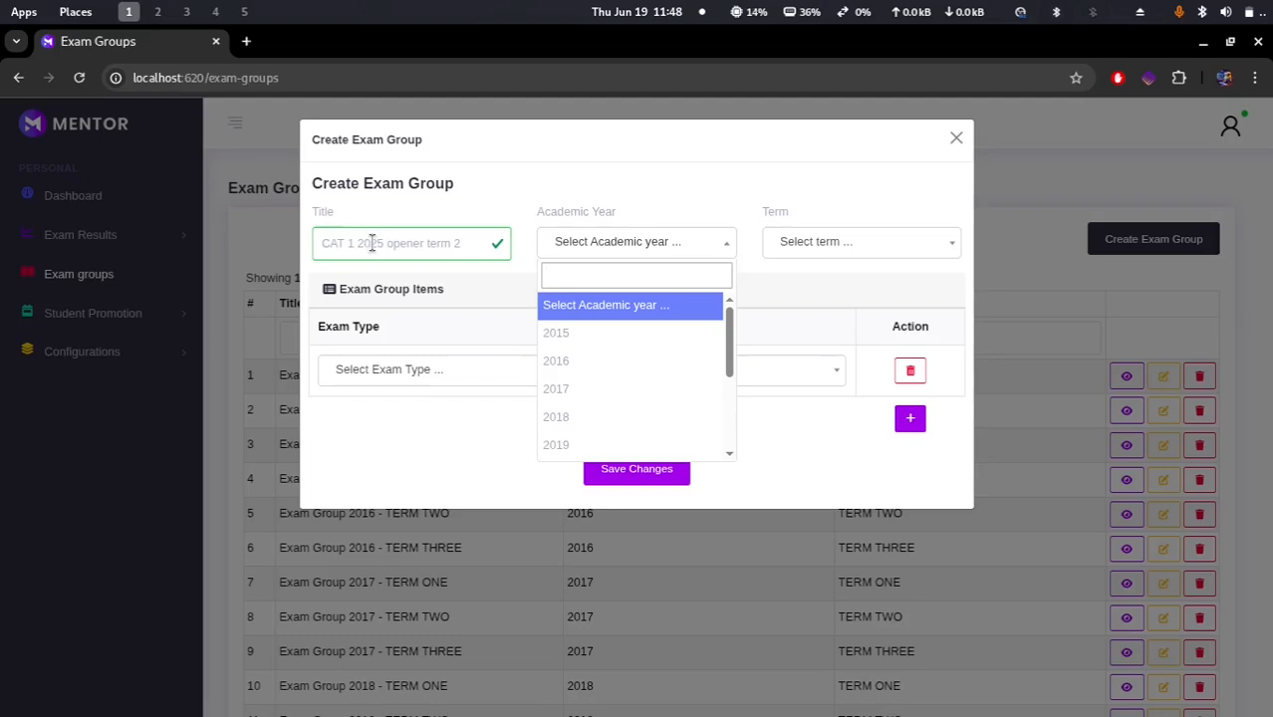
{"action": "scroll", "coordinate": [598, 445], "scroll_direction": "down", "scroll_amount": 3}
{"action": "left_click", "coordinate": [583, 441]}
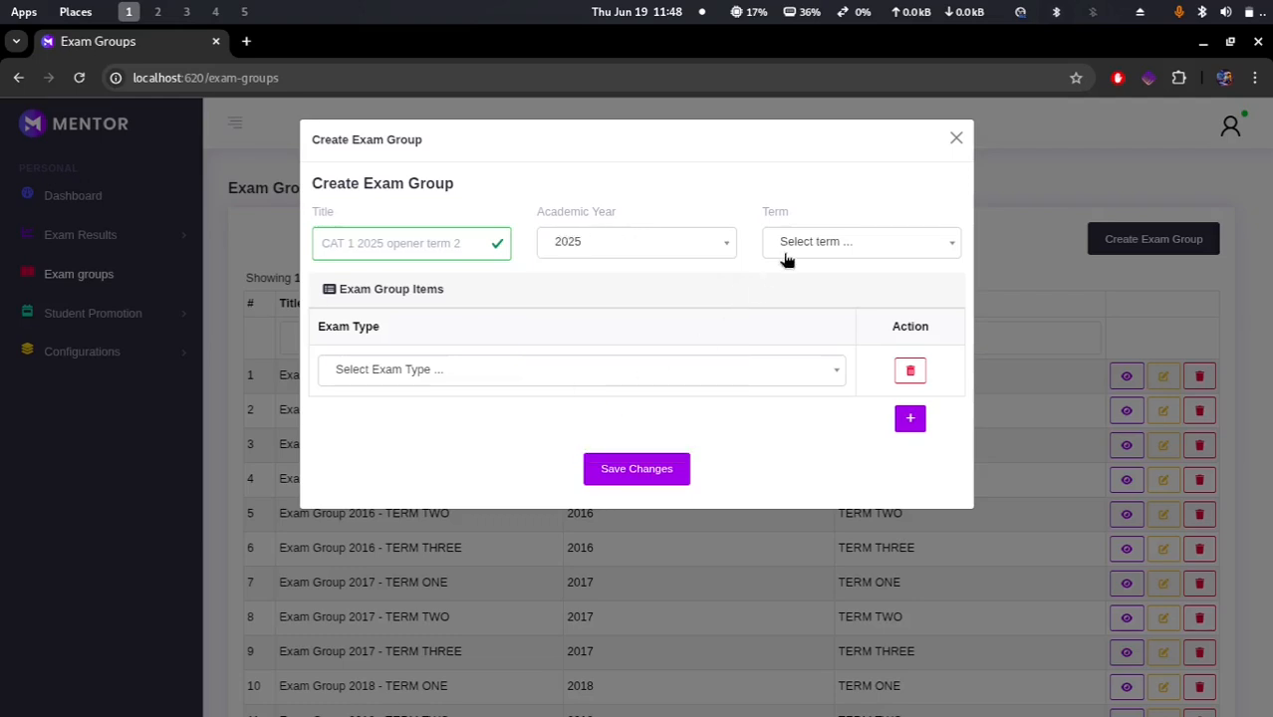
{"action": "left_click", "coordinate": [824, 244]}
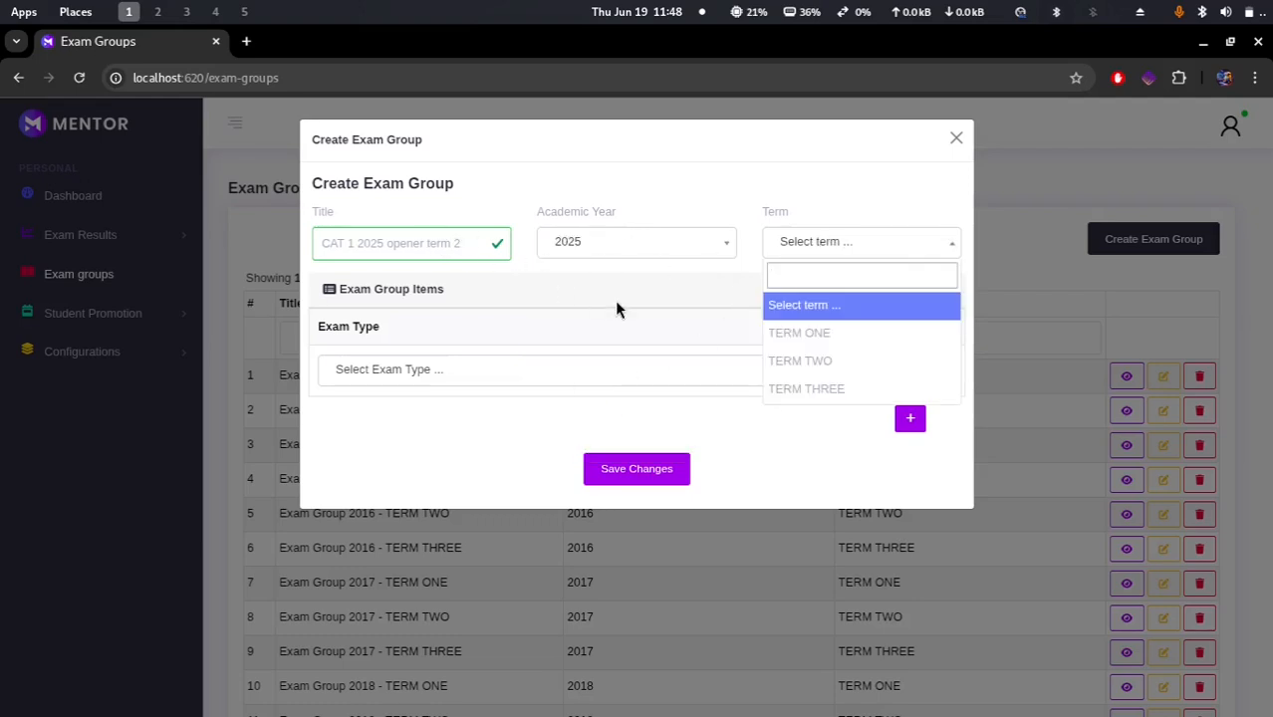
{"action": "left_click", "coordinate": [813, 362]}
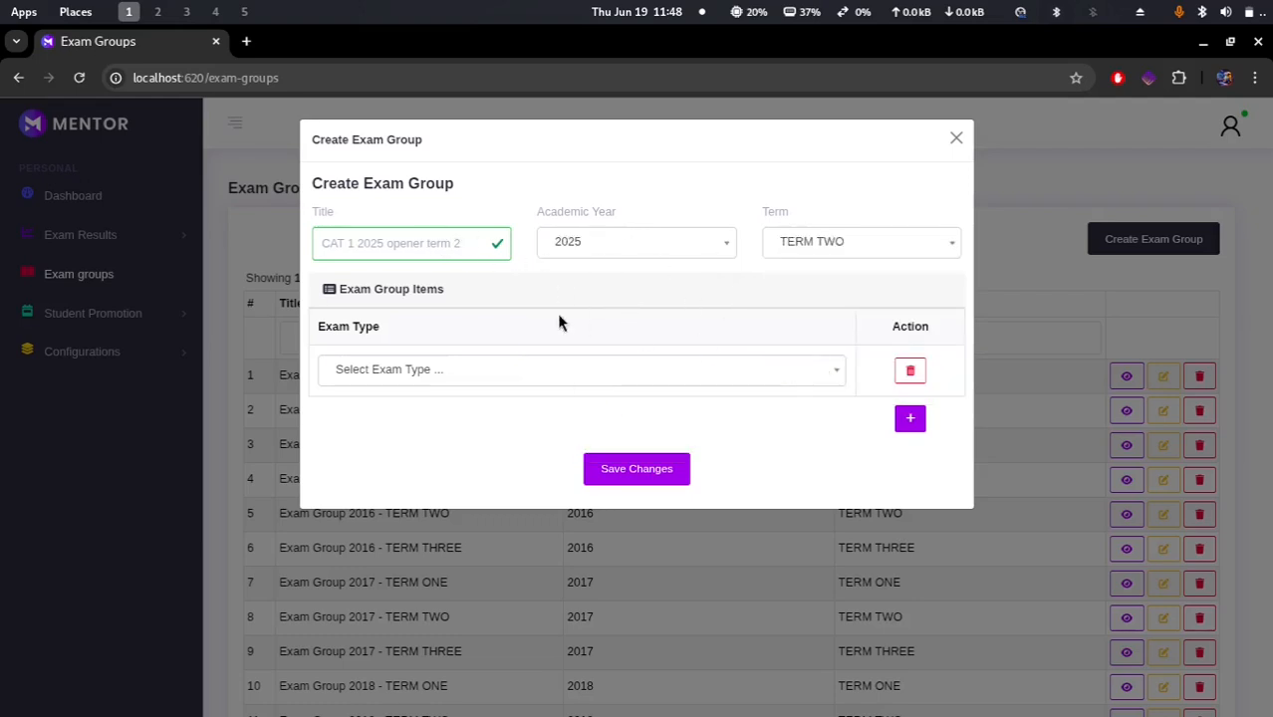
Step: Retitle the group as Opener 2025 opener term 2 and choose OPENER EXAM as its exam type
{"action": "left_click", "coordinate": [515, 371]}
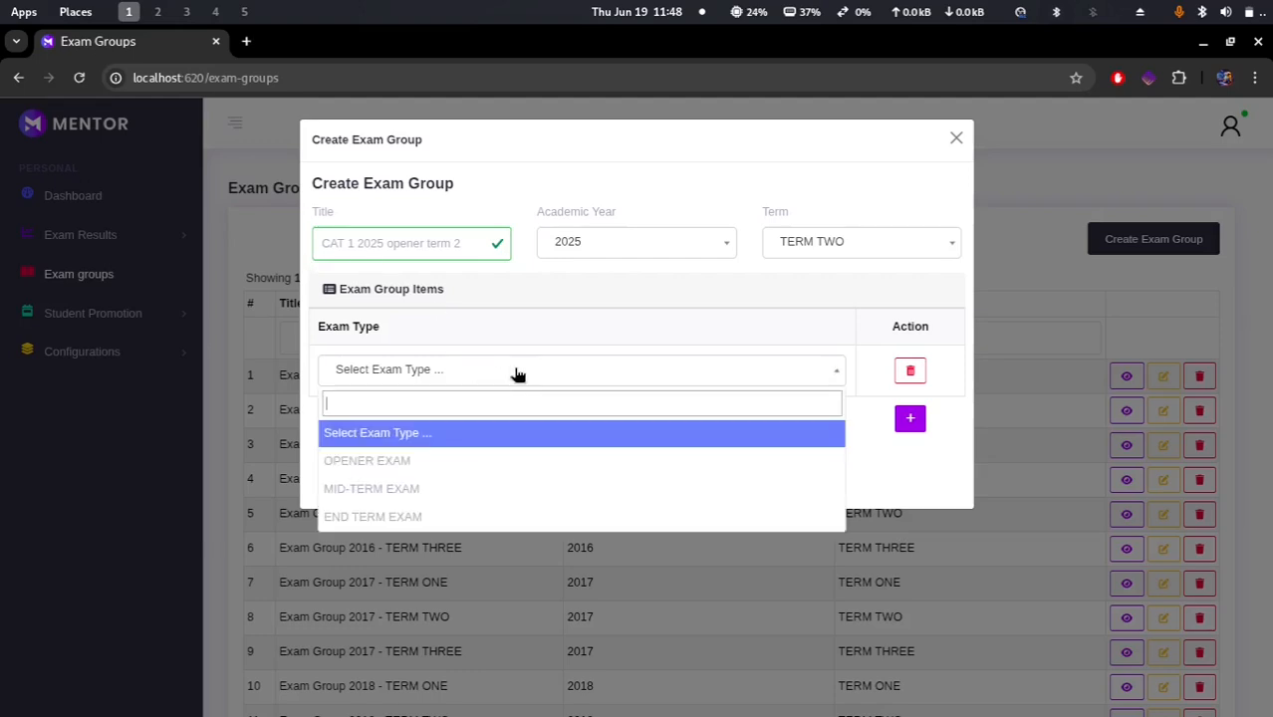
{"action": "left_click", "coordinate": [352, 243]}
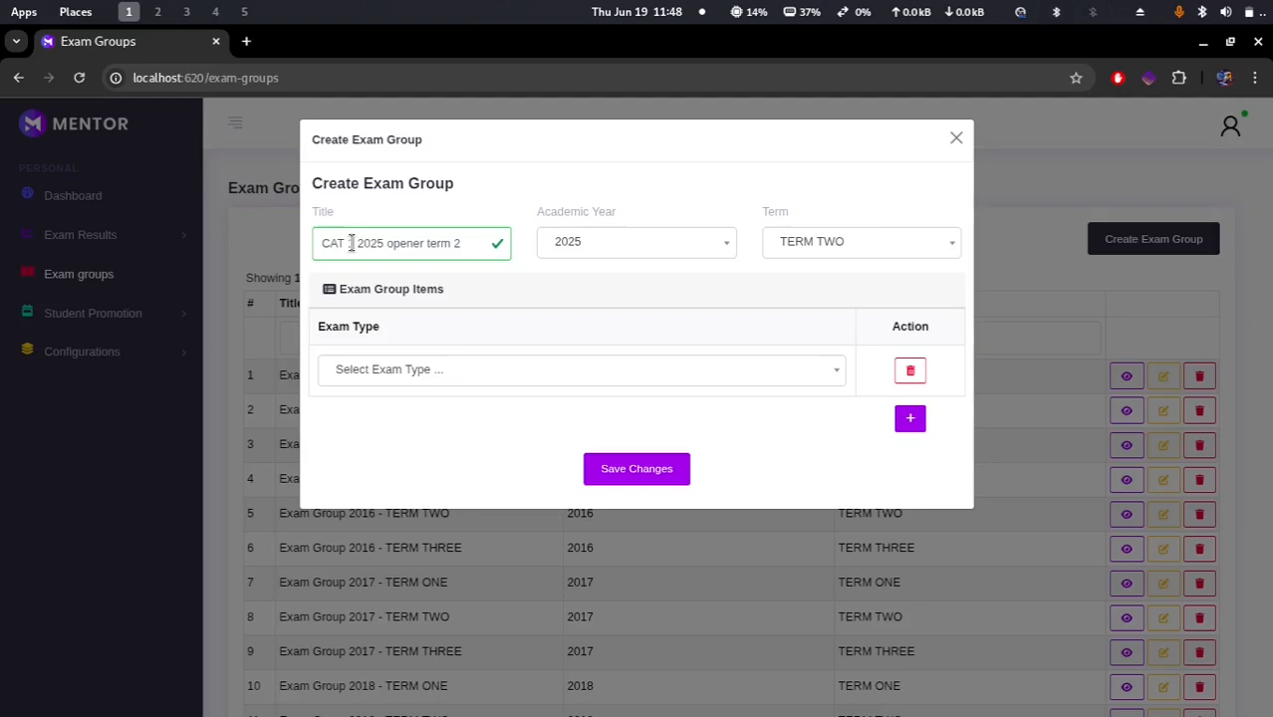
{"action": "key", "text": "BackSpace"}
{"action": "key", "text": "BackSpace"}
{"action": "key", "text": "BackSpace"}
{"action": "key", "text": "BackSpace"}
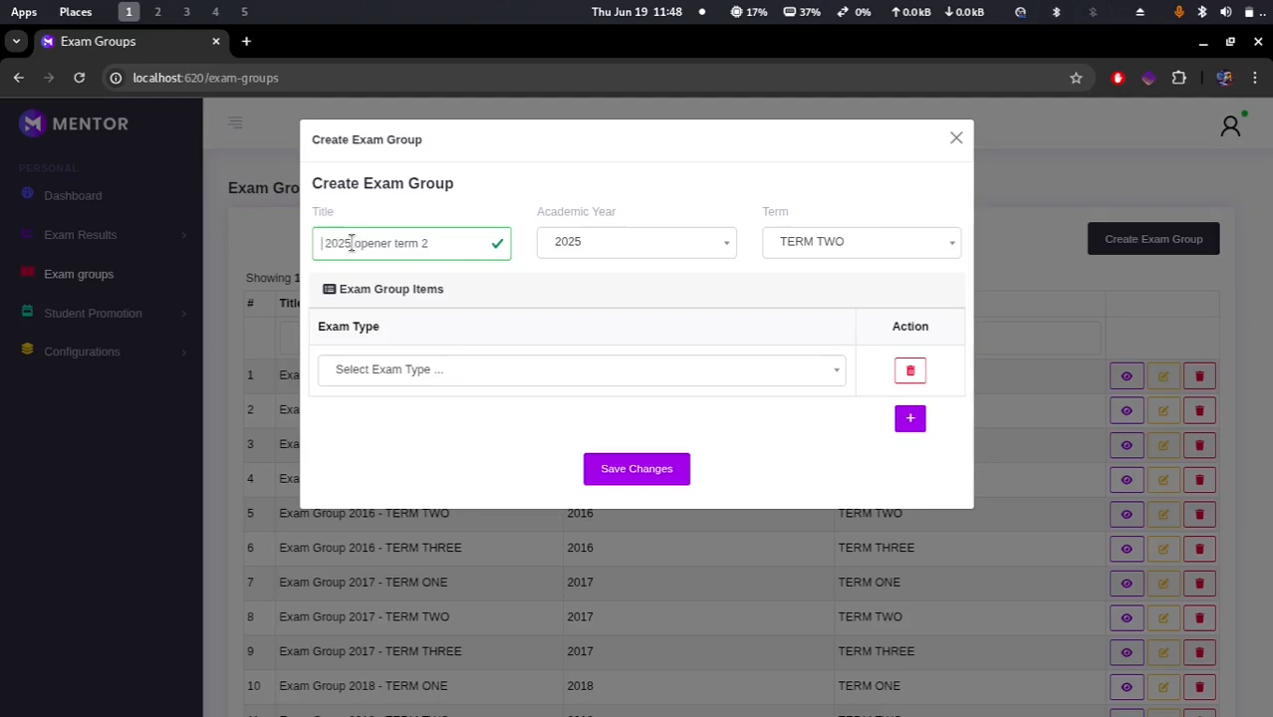
{"action": "type", "text": "Open "}
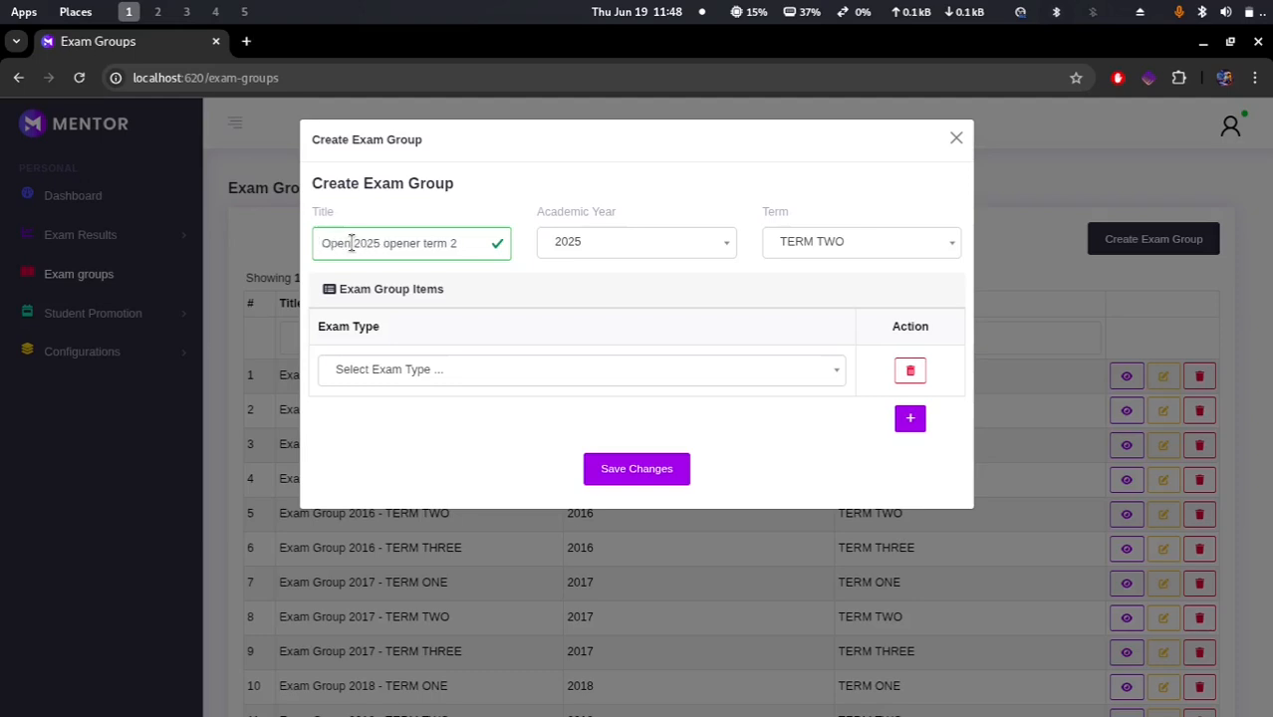
{"action": "type", "text": "er"}
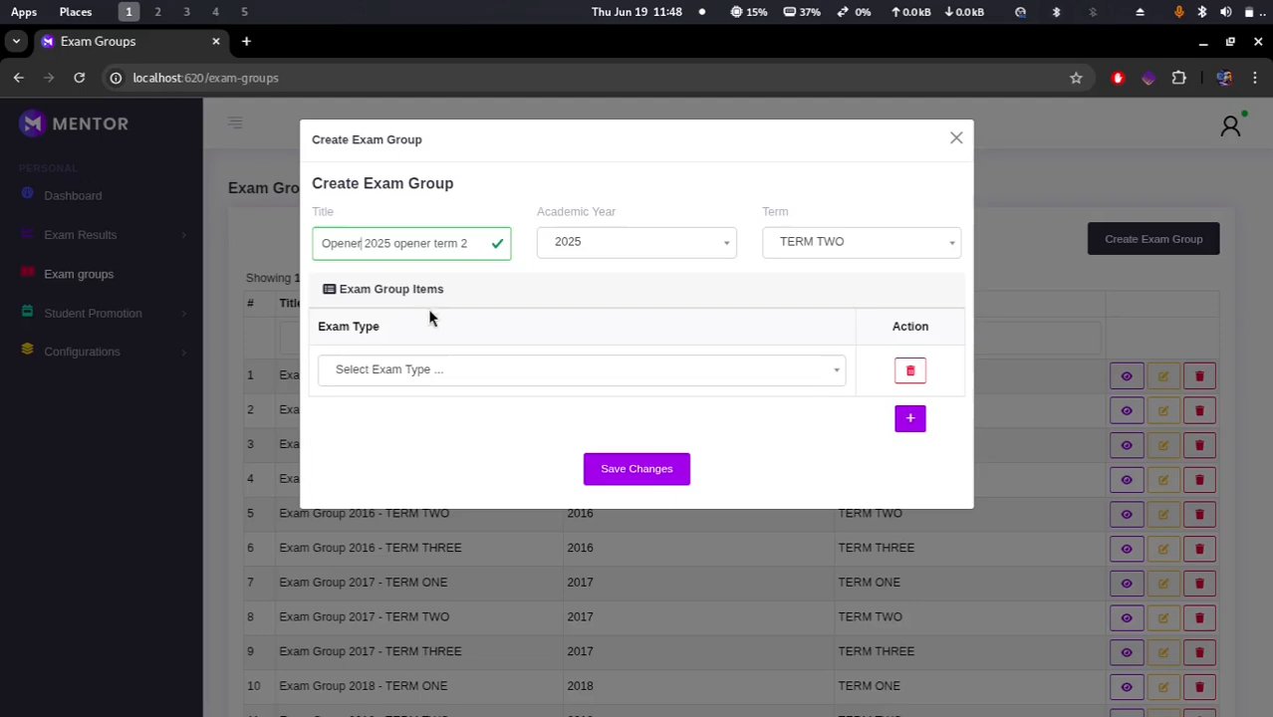
{"action": "left_click", "coordinate": [423, 371]}
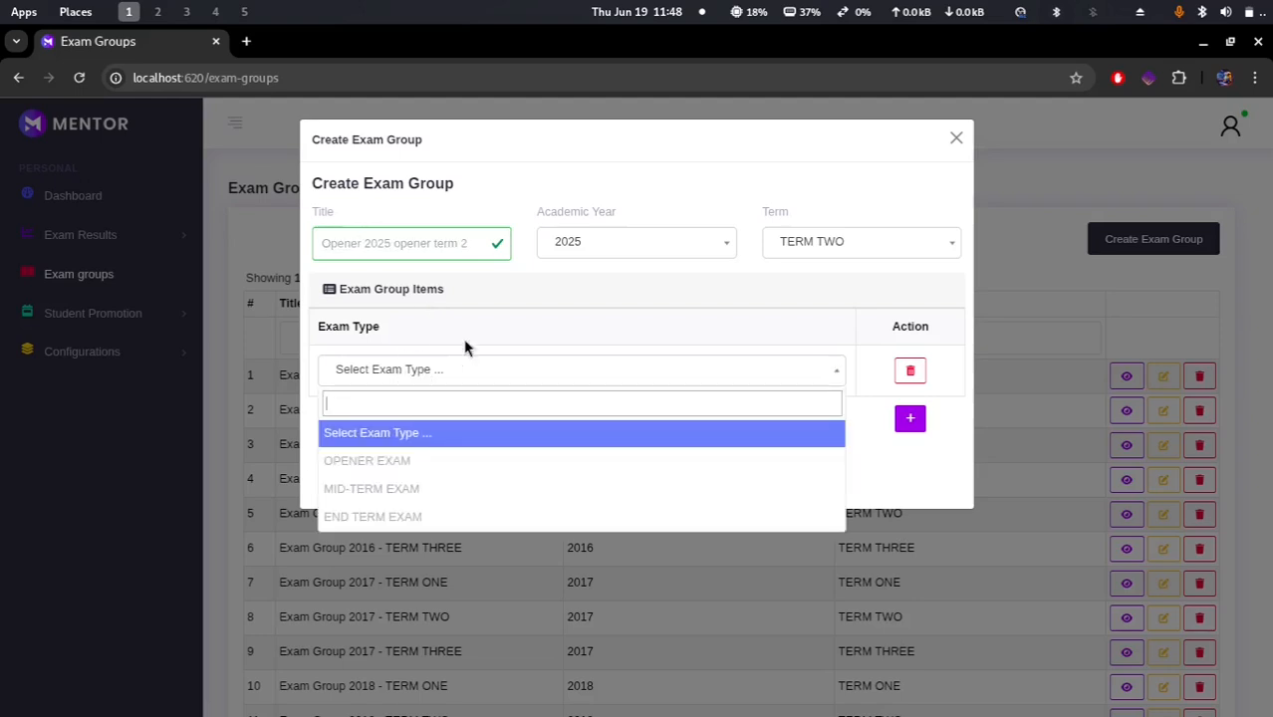
{"action": "left_click", "coordinate": [441, 464]}
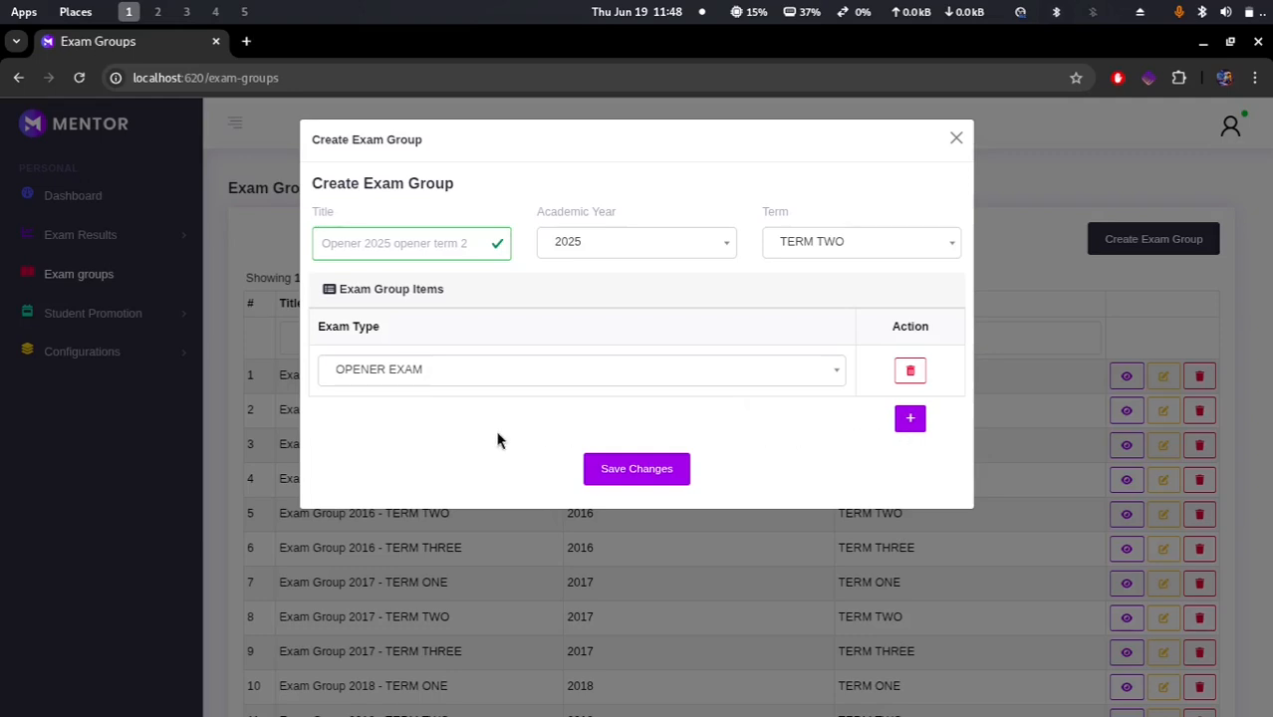
{"action": "left_click", "coordinate": [910, 419]}
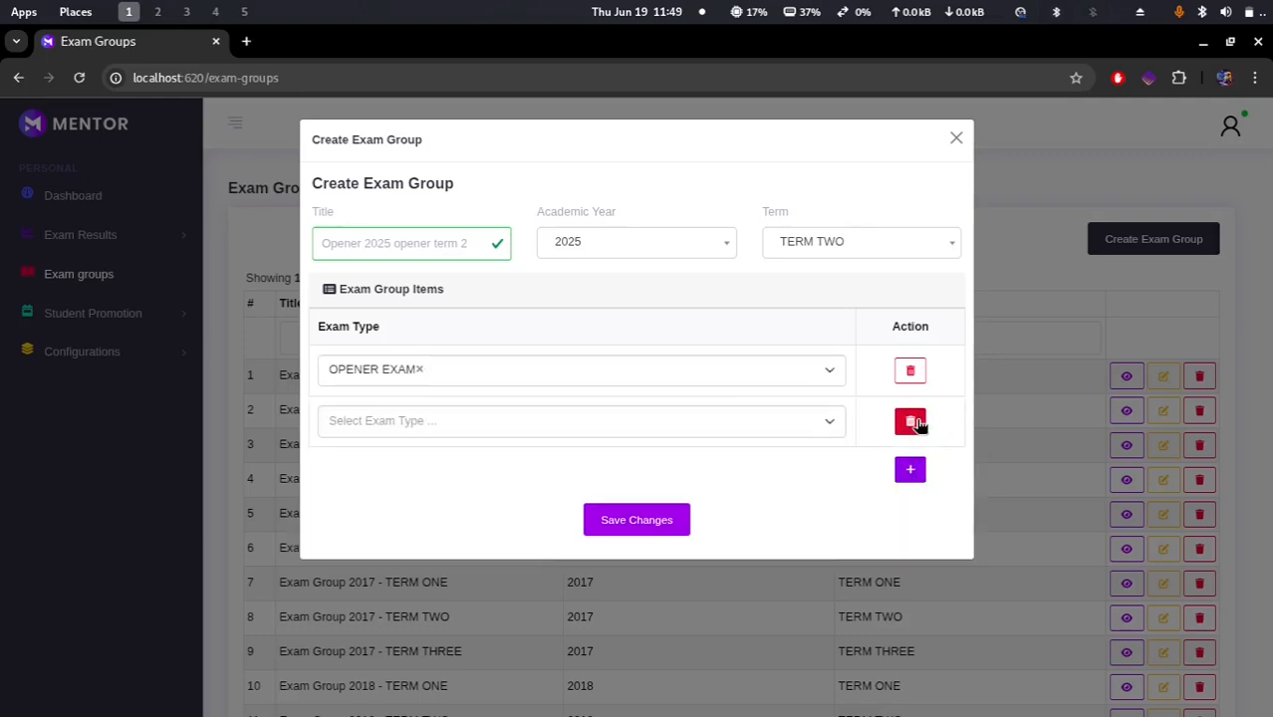
{"action": "left_click", "coordinate": [440, 422]}
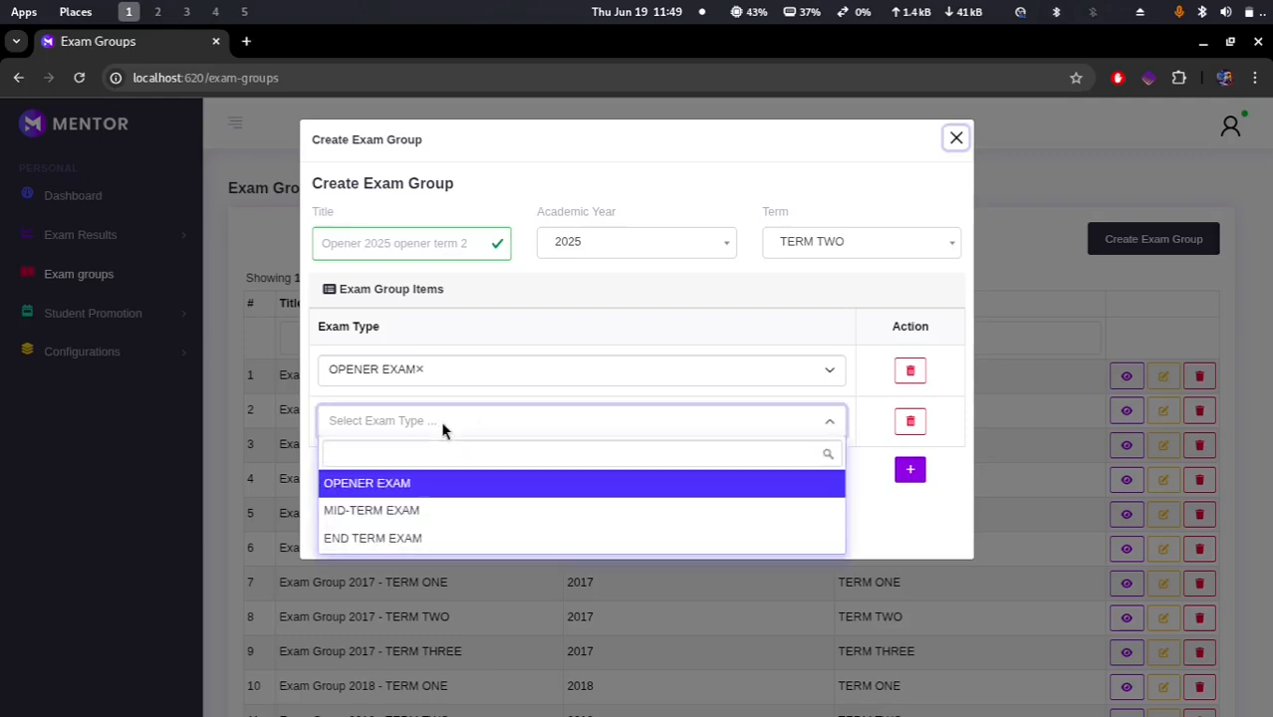
{"action": "left_click", "coordinate": [360, 248]}
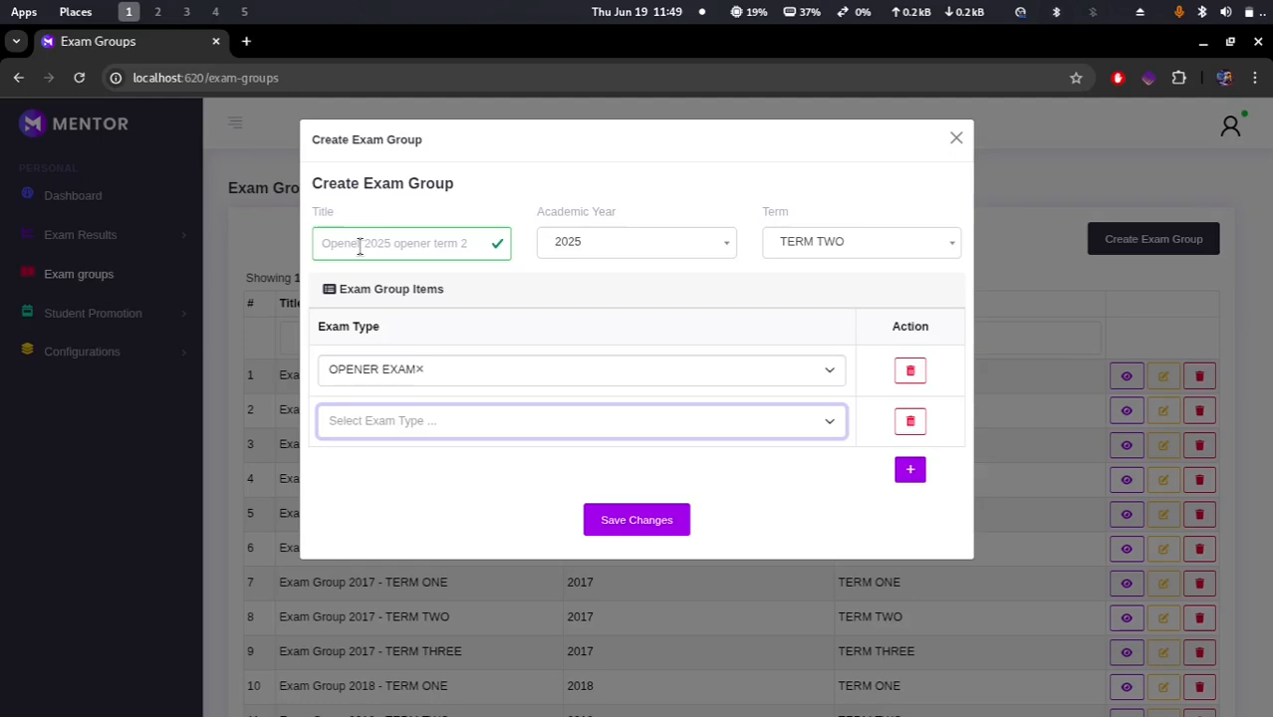
{"action": "key", "text": "space"}
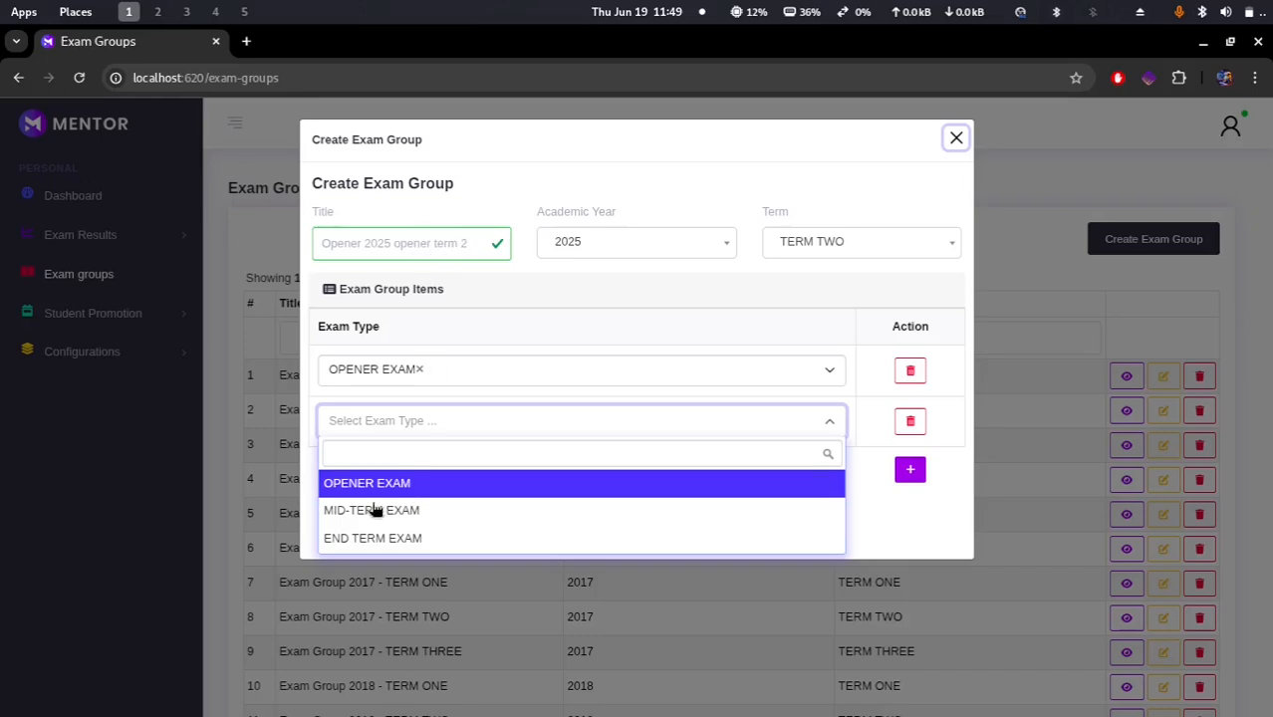
{"action": "left_click", "coordinate": [423, 513]}
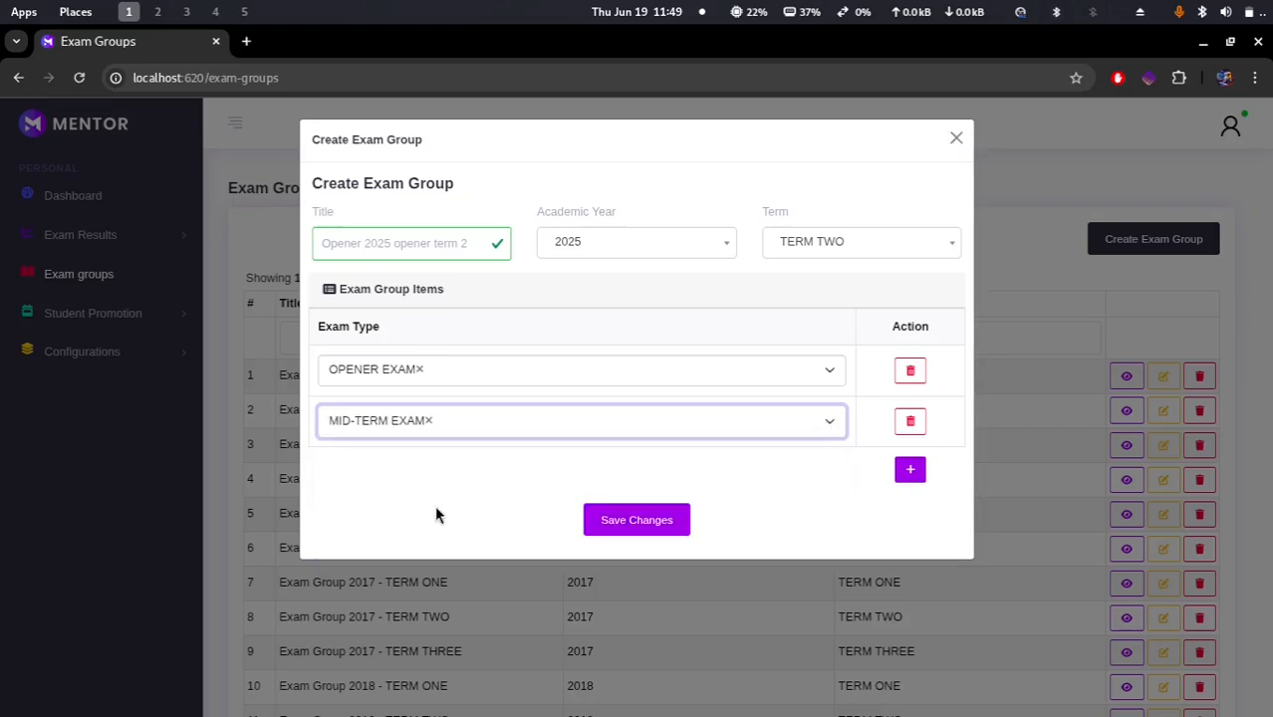
{"action": "left_click", "coordinate": [912, 425]}
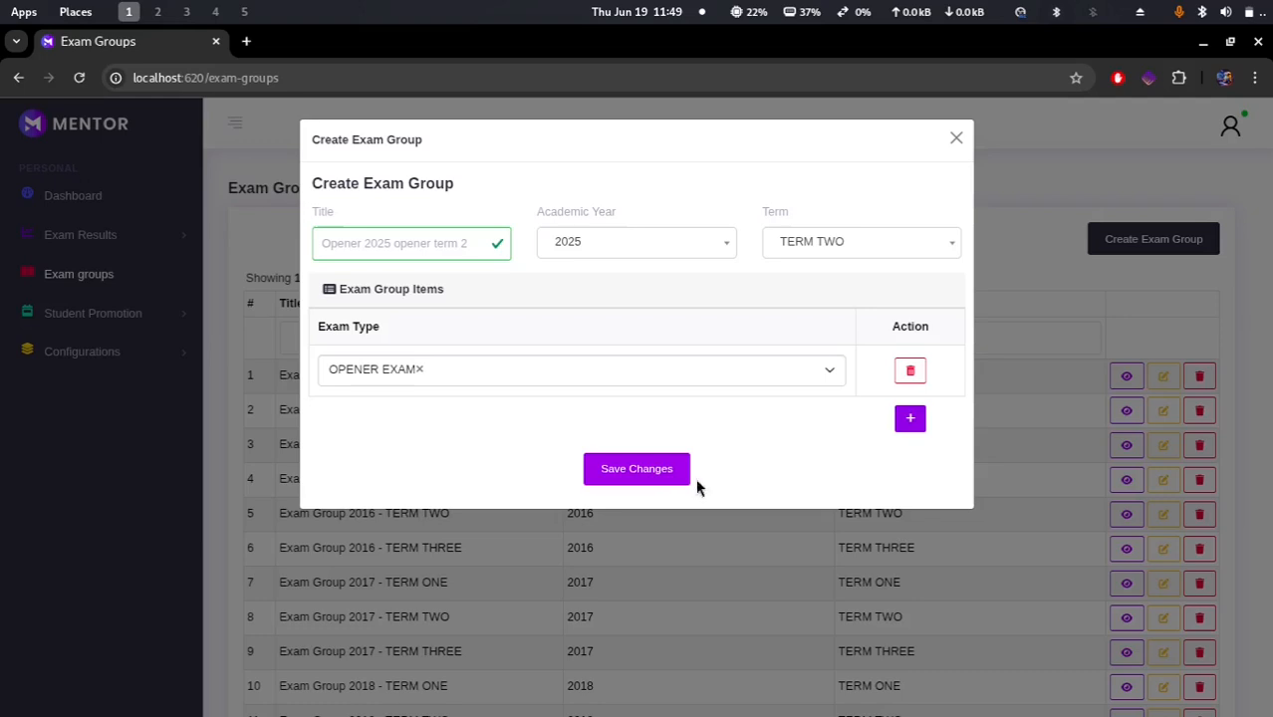
Step: Save the new exam group
{"action": "left_click", "coordinate": [620, 464]}
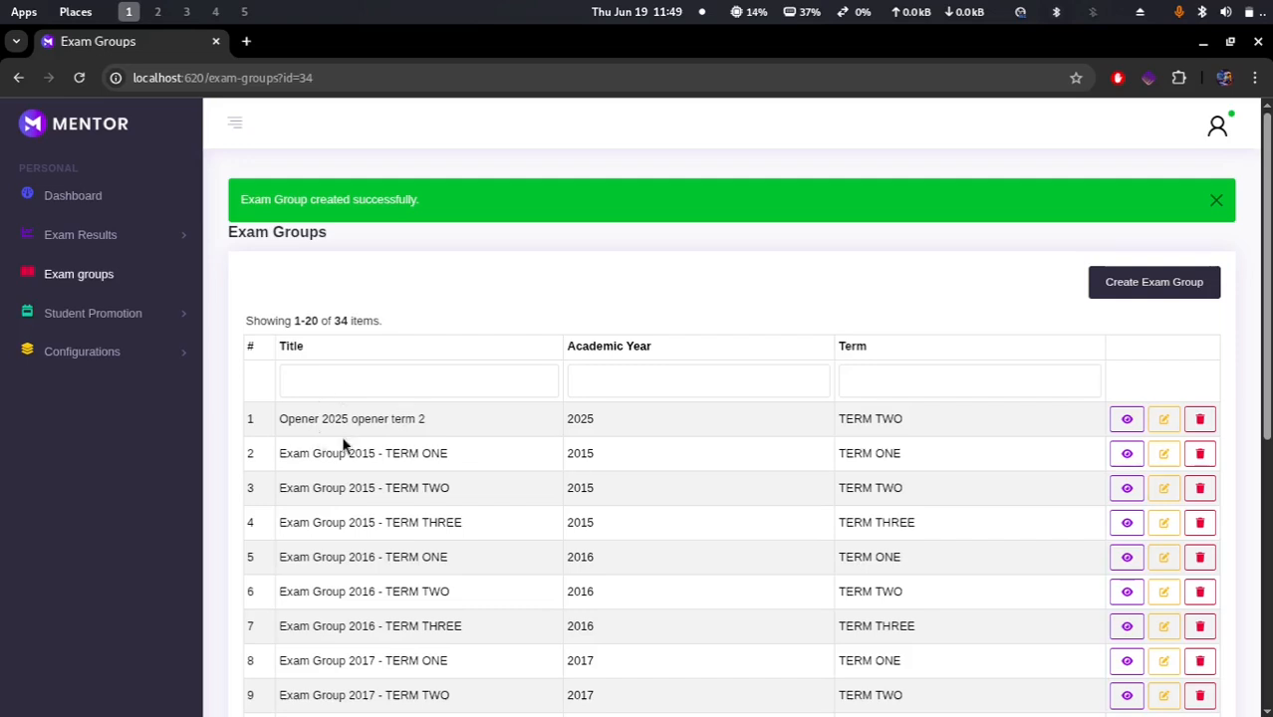
Step: Open the new exam group's results page and filter the students by class FORM 1
{"action": "left_click", "coordinate": [1126, 420]}
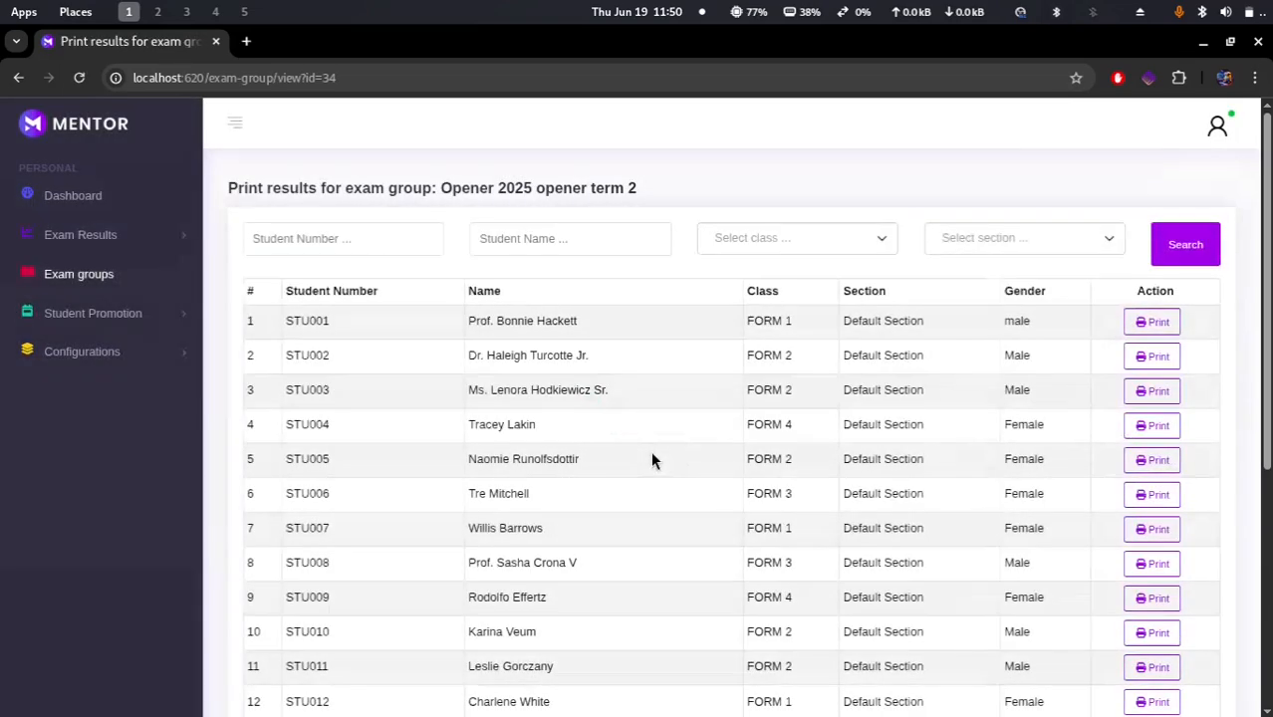
{"action": "scroll", "coordinate": [487, 648], "scroll_direction": "down", "scroll_amount": 4}
{"action": "scroll", "coordinate": [488, 648], "scroll_direction": "up", "scroll_amount": 4}
{"action": "scroll", "coordinate": [626, 458], "scroll_direction": "down", "scroll_amount": 3}
{"action": "scroll", "coordinate": [625, 458], "scroll_direction": "up", "scroll_amount": 3}
{"action": "left_click", "coordinate": [812, 245]}
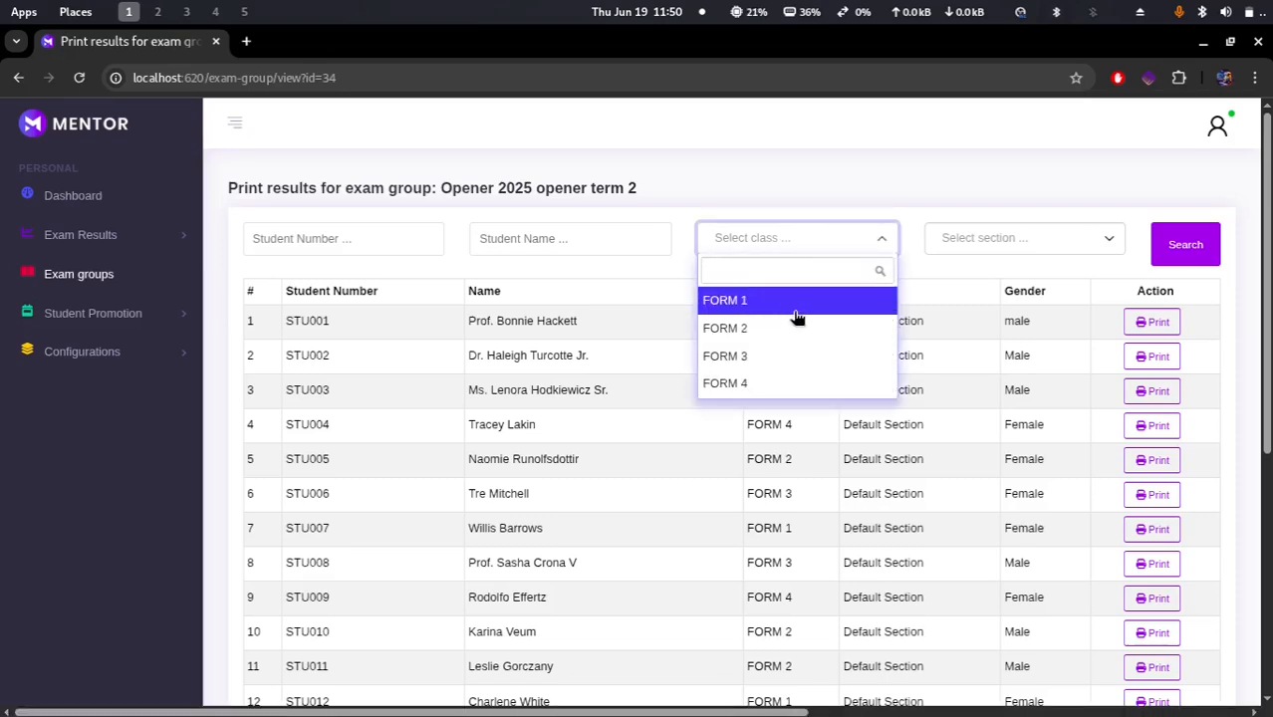
{"action": "left_click", "coordinate": [796, 310]}
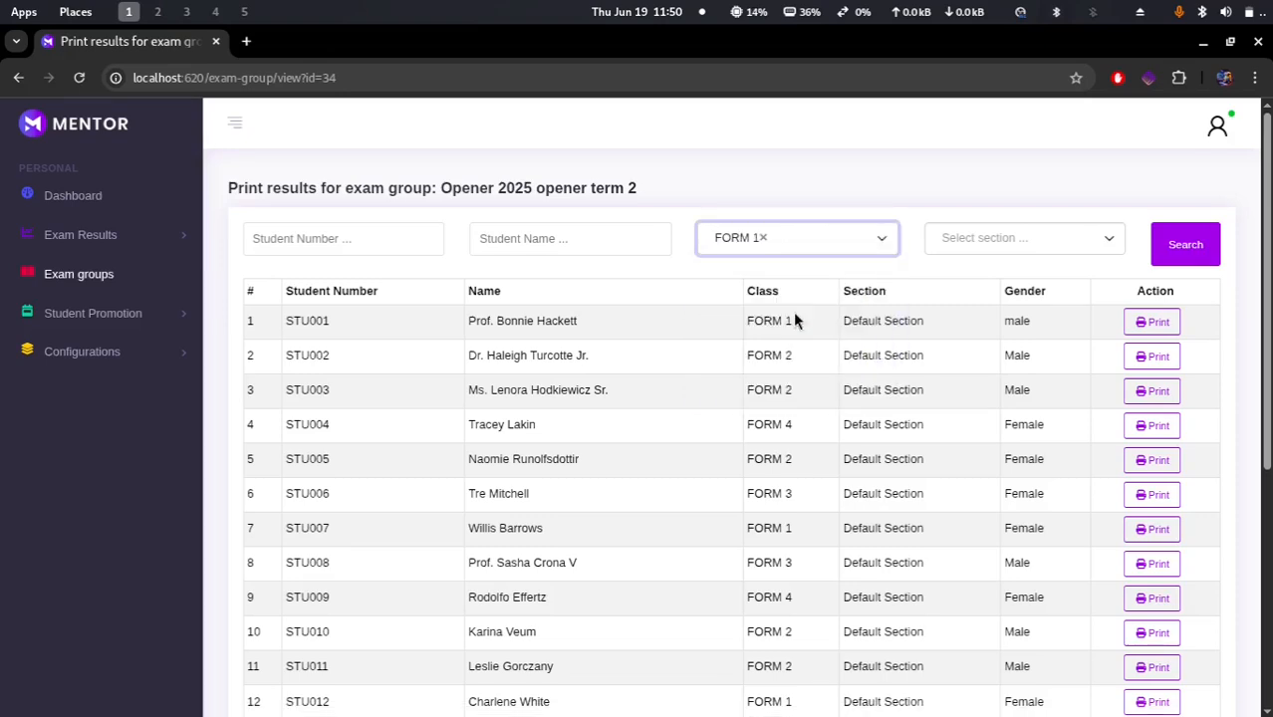
{"action": "left_click", "coordinate": [1006, 240]}
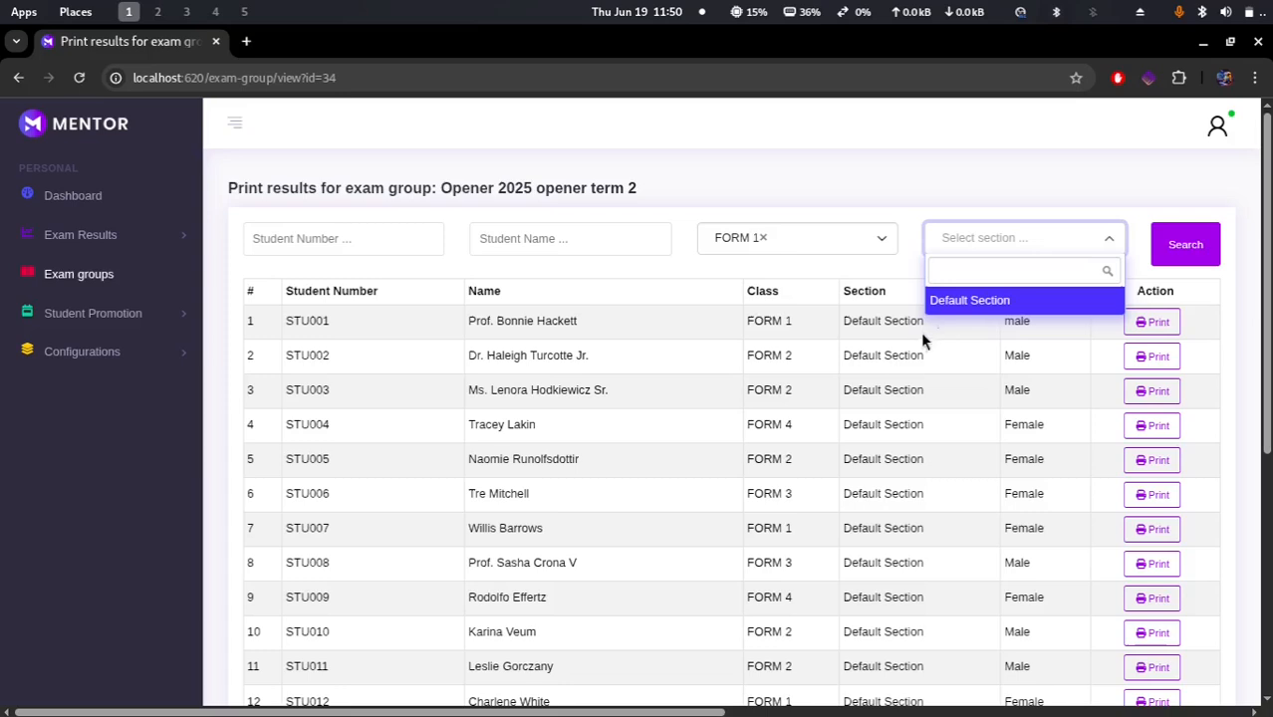
{"action": "left_click", "coordinate": [991, 406]}
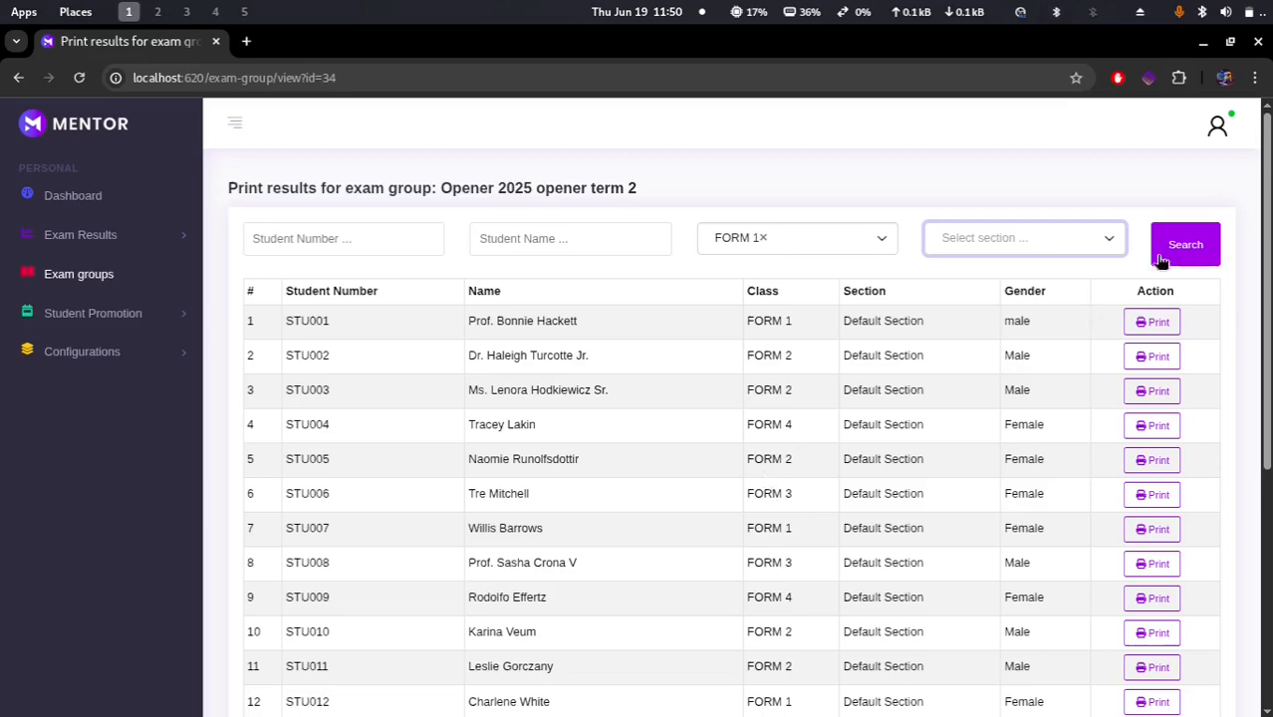
{"action": "left_click", "coordinate": [1196, 245]}
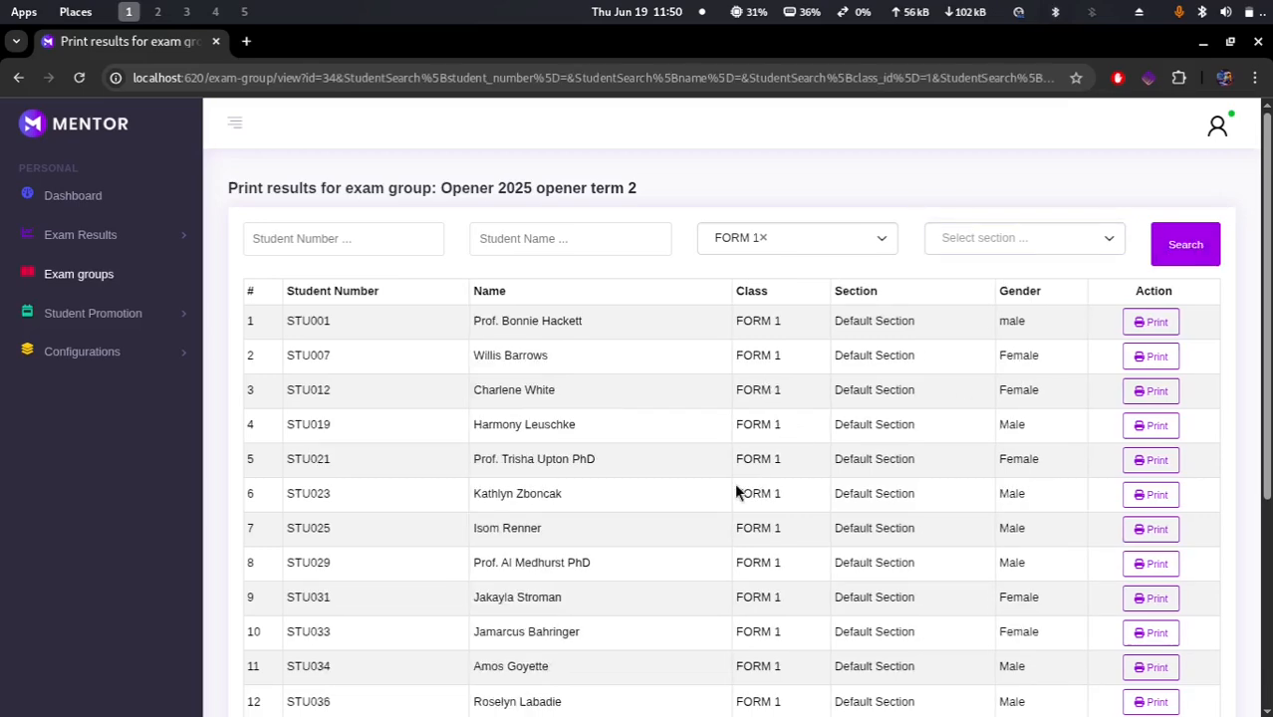
Step: Print the result slip for the first FORM 1 student
{"action": "scroll", "coordinate": [735, 482], "scroll_direction": "down", "scroll_amount": 5}
{"action": "scroll", "coordinate": [747, 440], "scroll_direction": "up", "scroll_amount": 5}
{"action": "left_click", "coordinate": [1158, 328]}
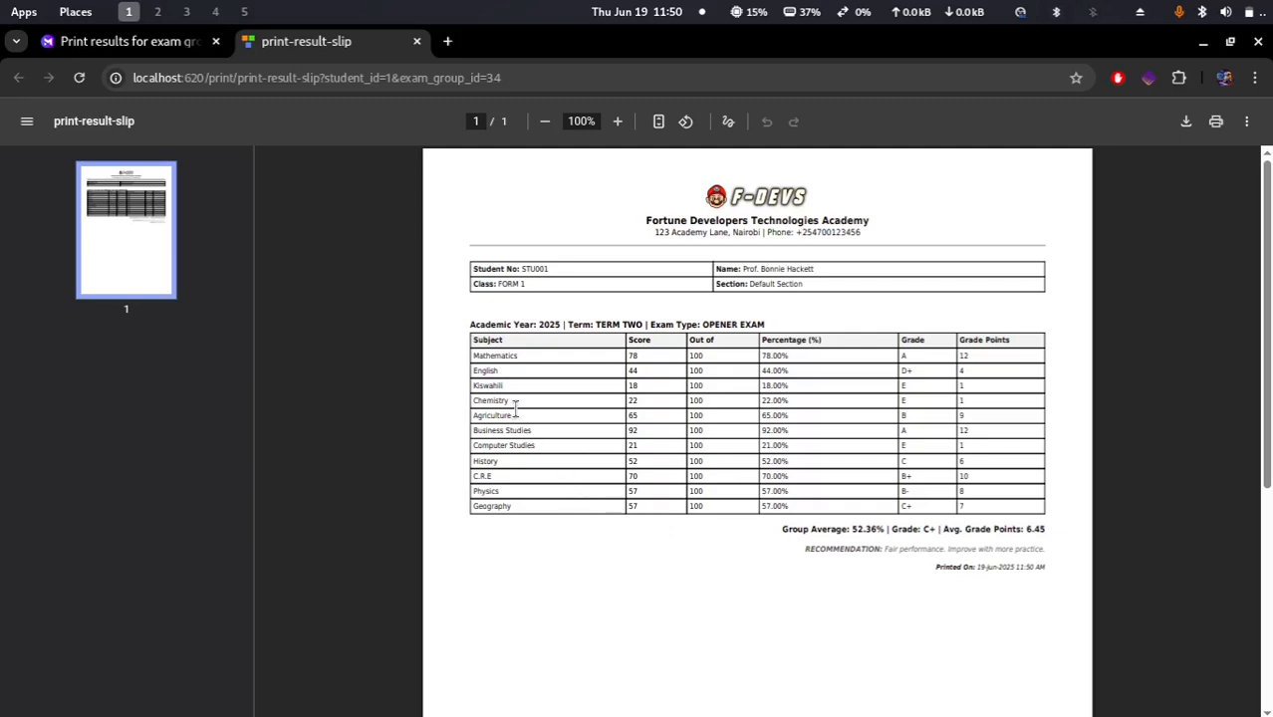
Step: Examine the subjects listed on the printed result slip and close the slip tab
{"action": "double_click", "coordinate": [496, 354]}
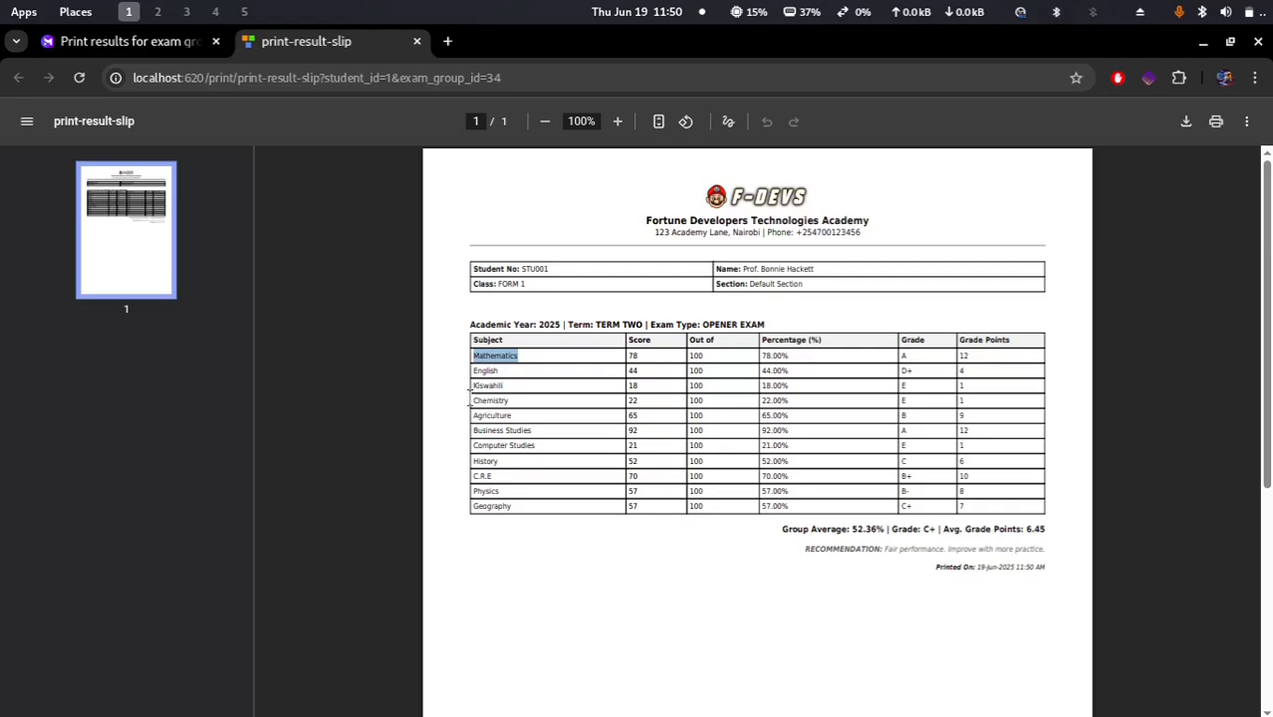
{"action": "left_click", "coordinate": [489, 374]}
{"action": "double_click", "coordinate": [489, 372]}
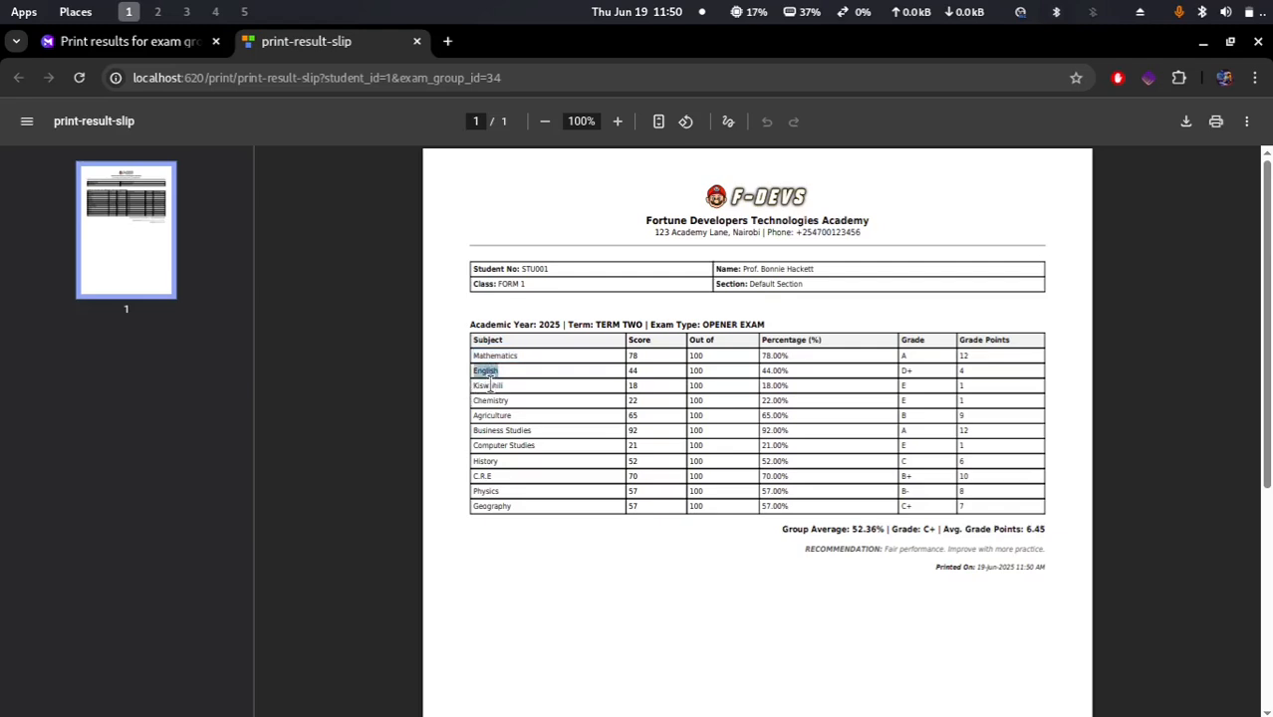
{"action": "left_click", "coordinate": [489, 381]}
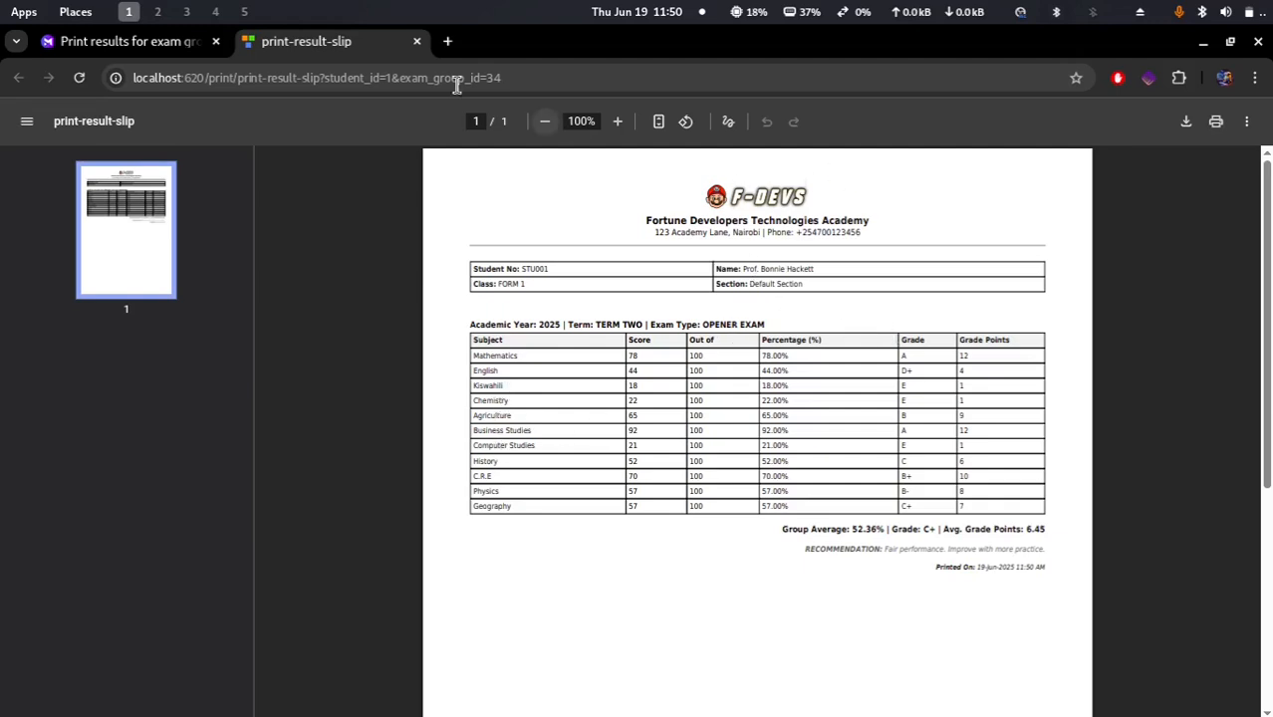
{"action": "left_click", "coordinate": [418, 43]}
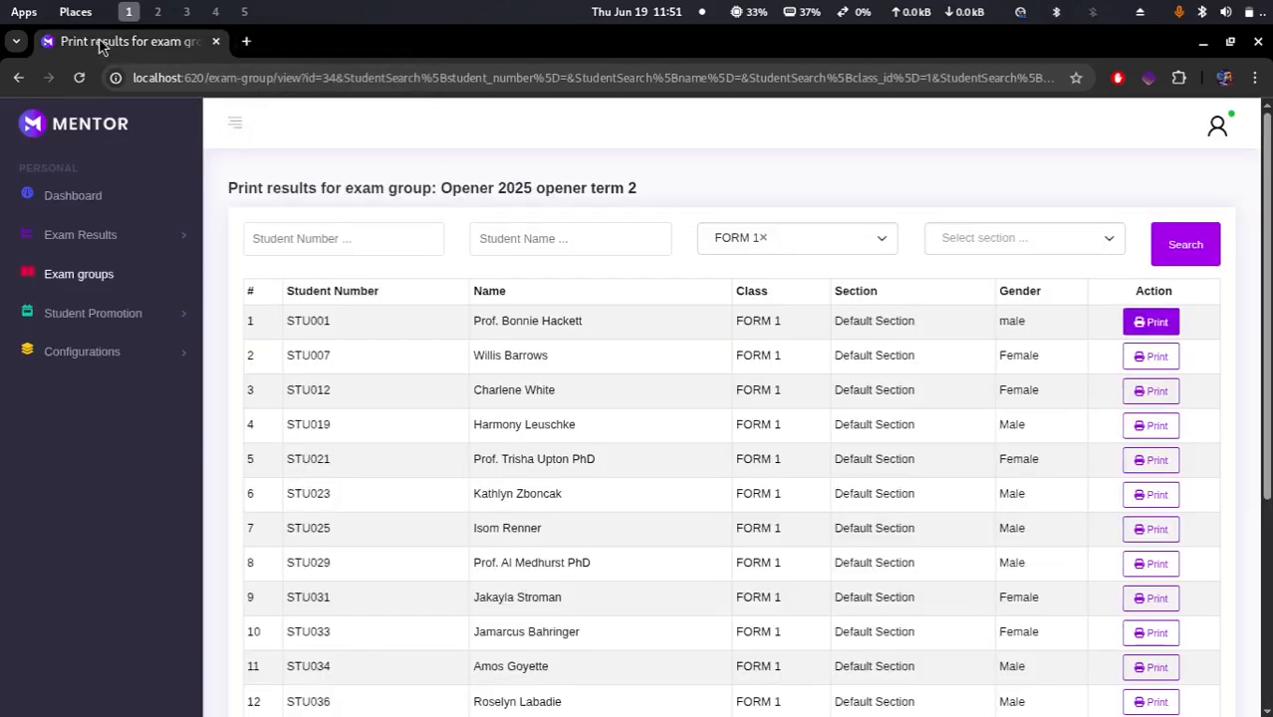
Step: Open bulk results input and set academic year 2015, term TERM ONE and exam type OPENER EXAM
{"action": "left_click", "coordinate": [106, 354]}
{"action": "left_click", "coordinate": [109, 279]}
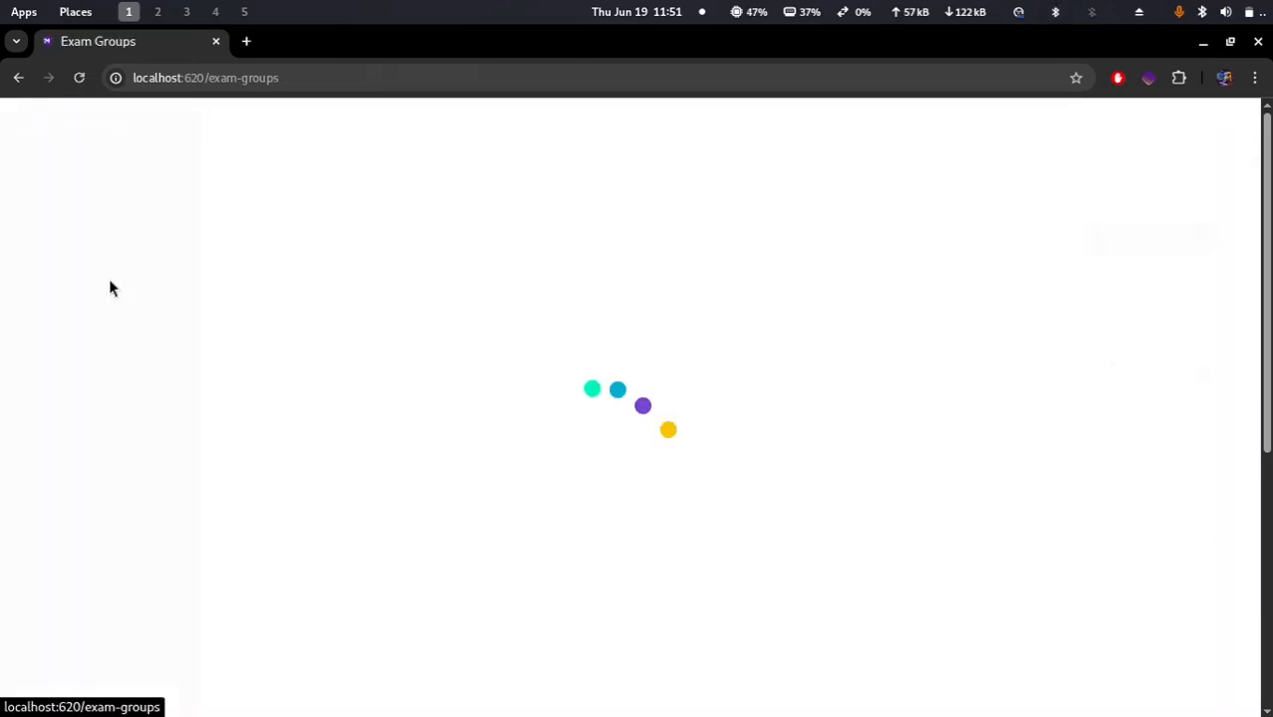
{"action": "left_click", "coordinate": [94, 239]}
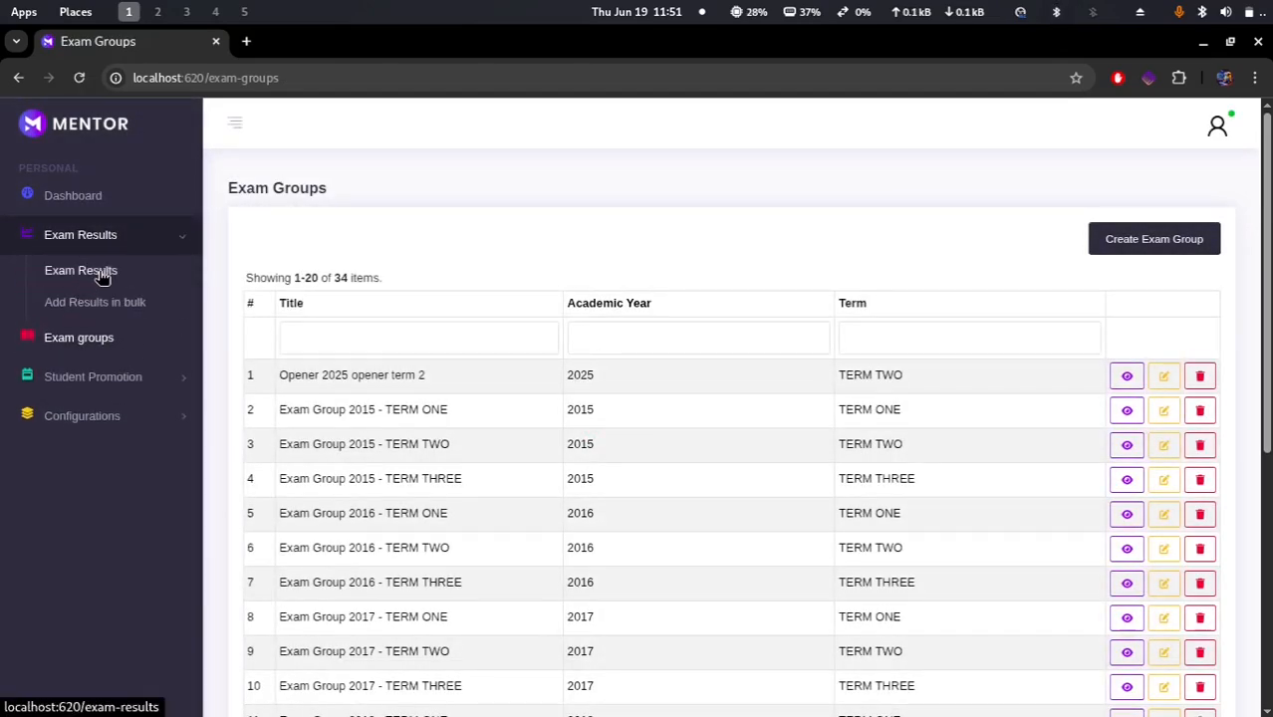
{"action": "left_click", "coordinate": [99, 273]}
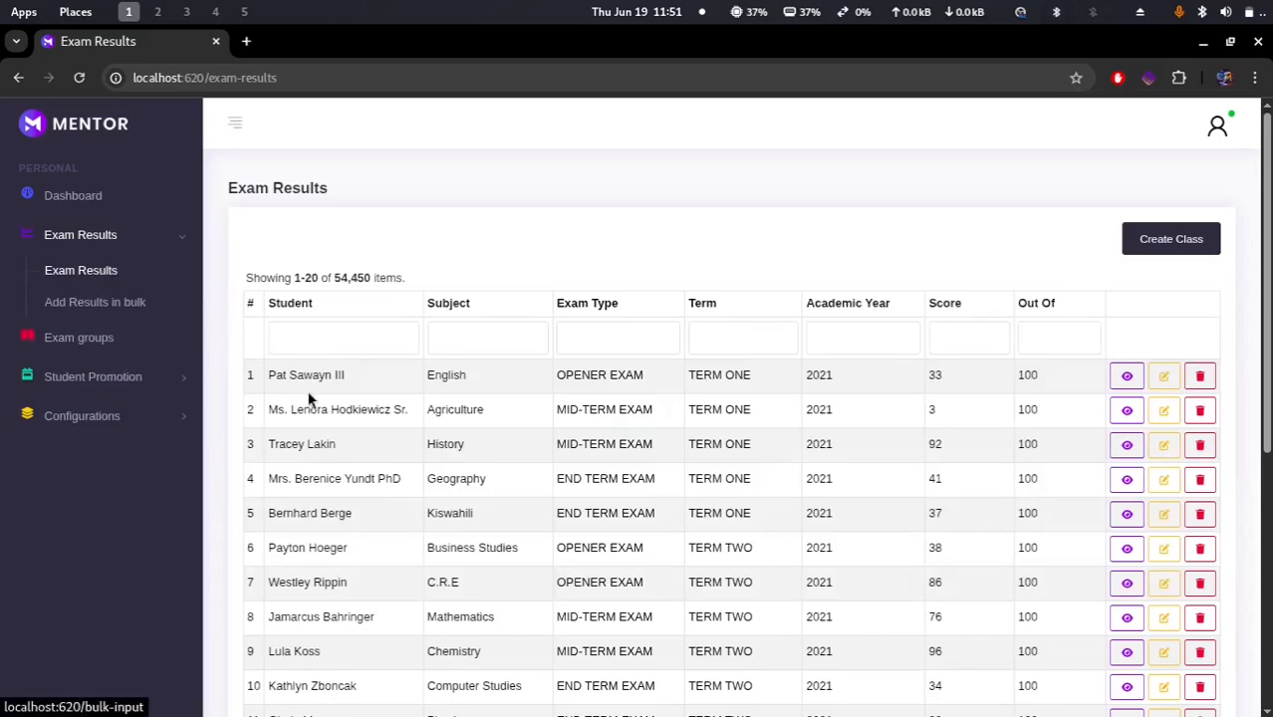
{"action": "left_click", "coordinate": [87, 304]}
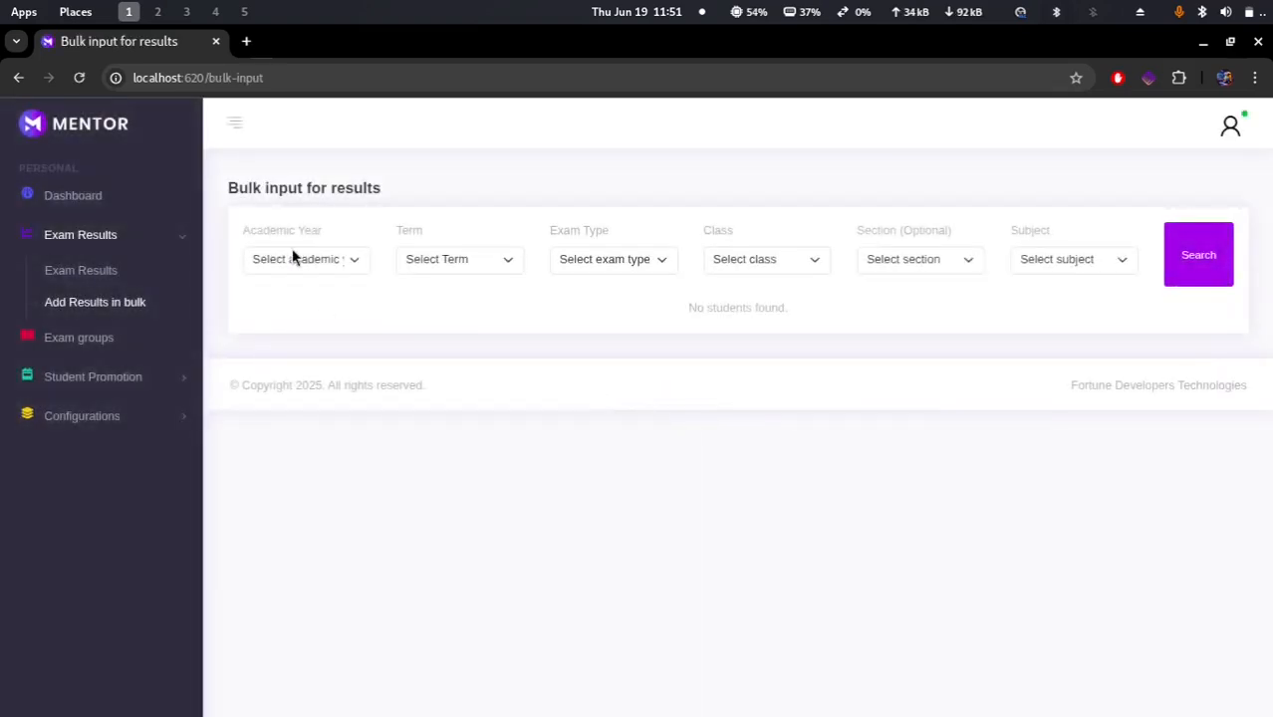
{"action": "left_click", "coordinate": [307, 265]}
{"action": "left_click", "coordinate": [302, 309]}
{"action": "left_click", "coordinate": [454, 261]}
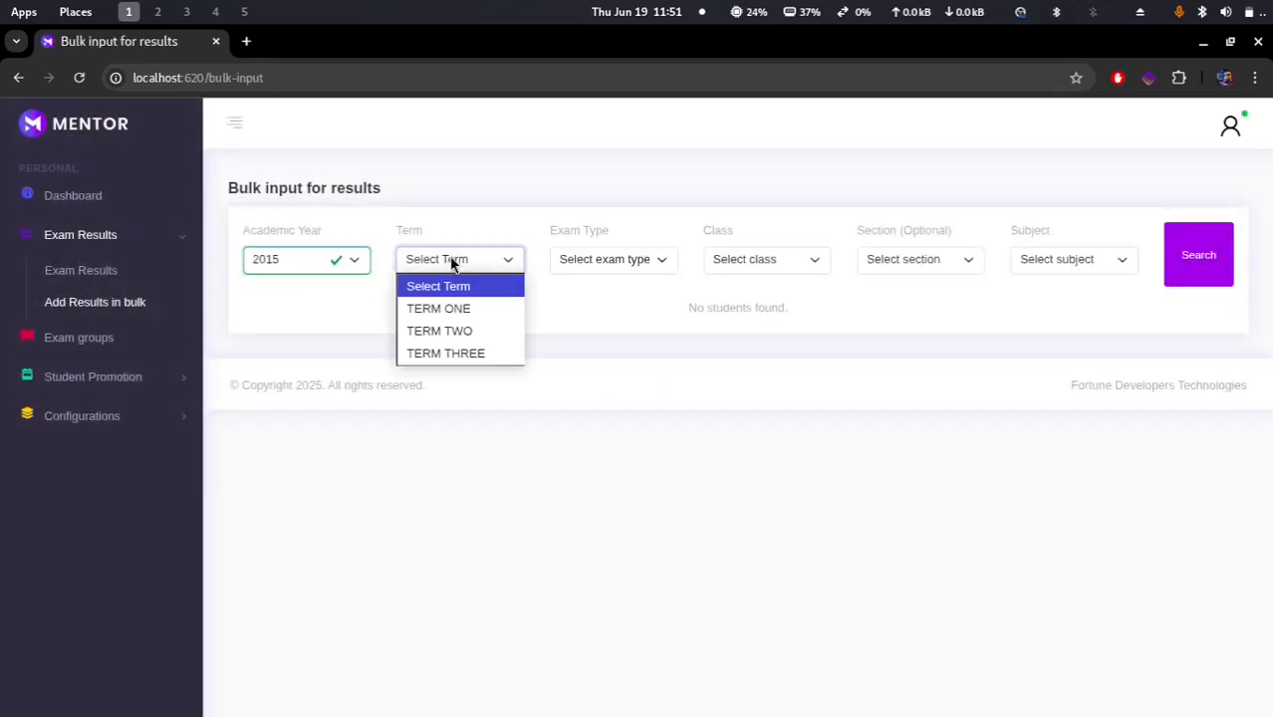
{"action": "left_click", "coordinate": [453, 313]}
{"action": "left_click", "coordinate": [605, 259]}
{"action": "left_click", "coordinate": [616, 308]}
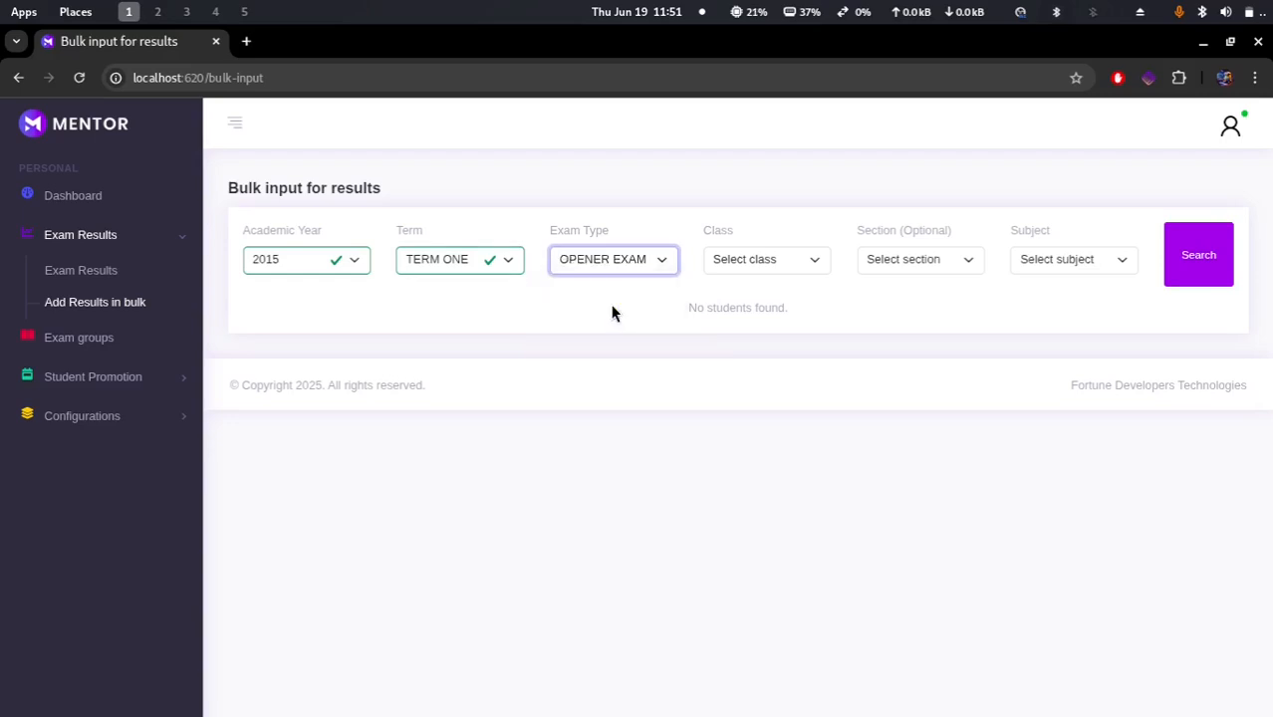
Step: Filter by class FORM 1 and subject Chemistry and search for the students' scores
{"action": "left_click", "coordinate": [782, 263]}
{"action": "left_click", "coordinate": [763, 310]}
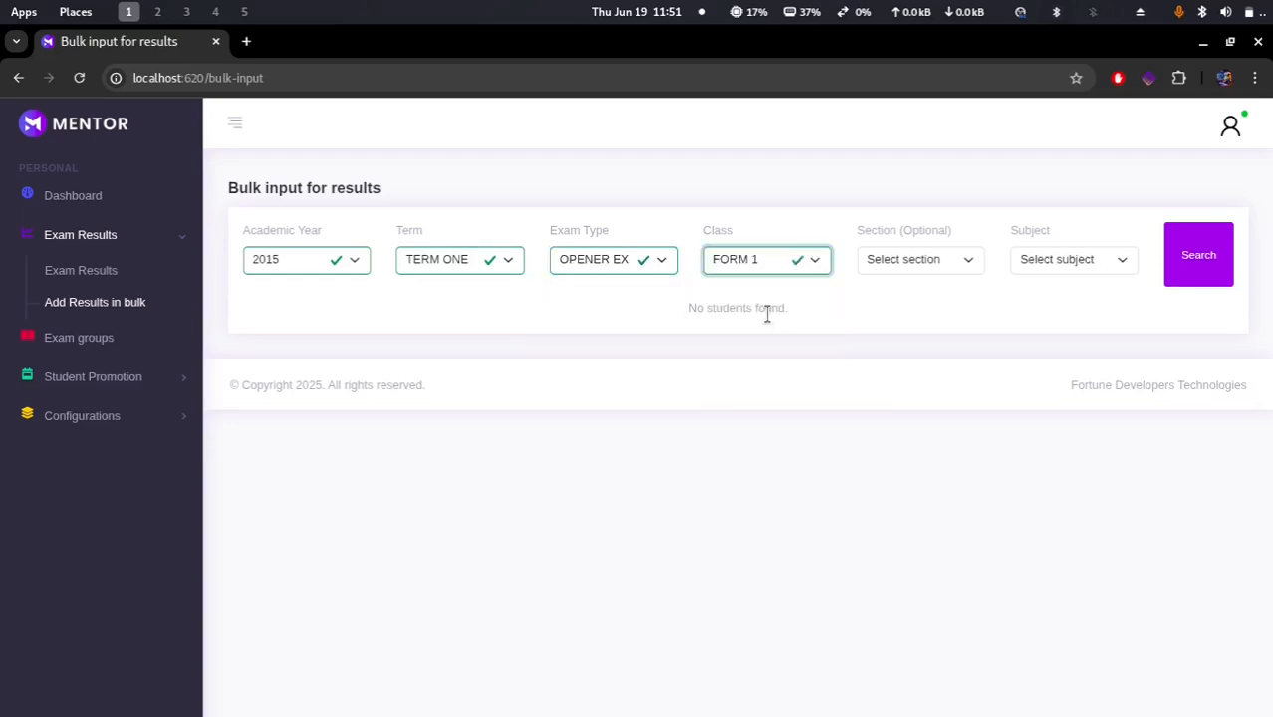
{"action": "left_click", "coordinate": [1054, 259]}
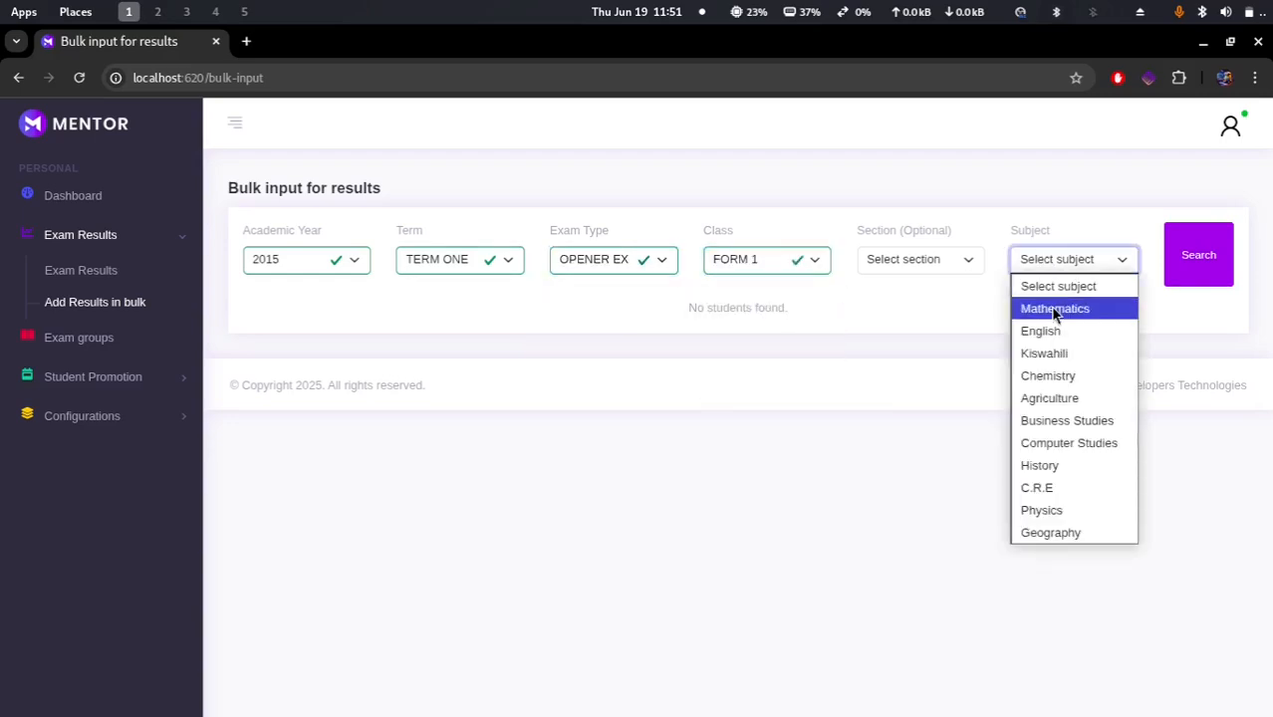
{"action": "left_click", "coordinate": [1056, 308]}
{"action": "left_click", "coordinate": [1083, 267]}
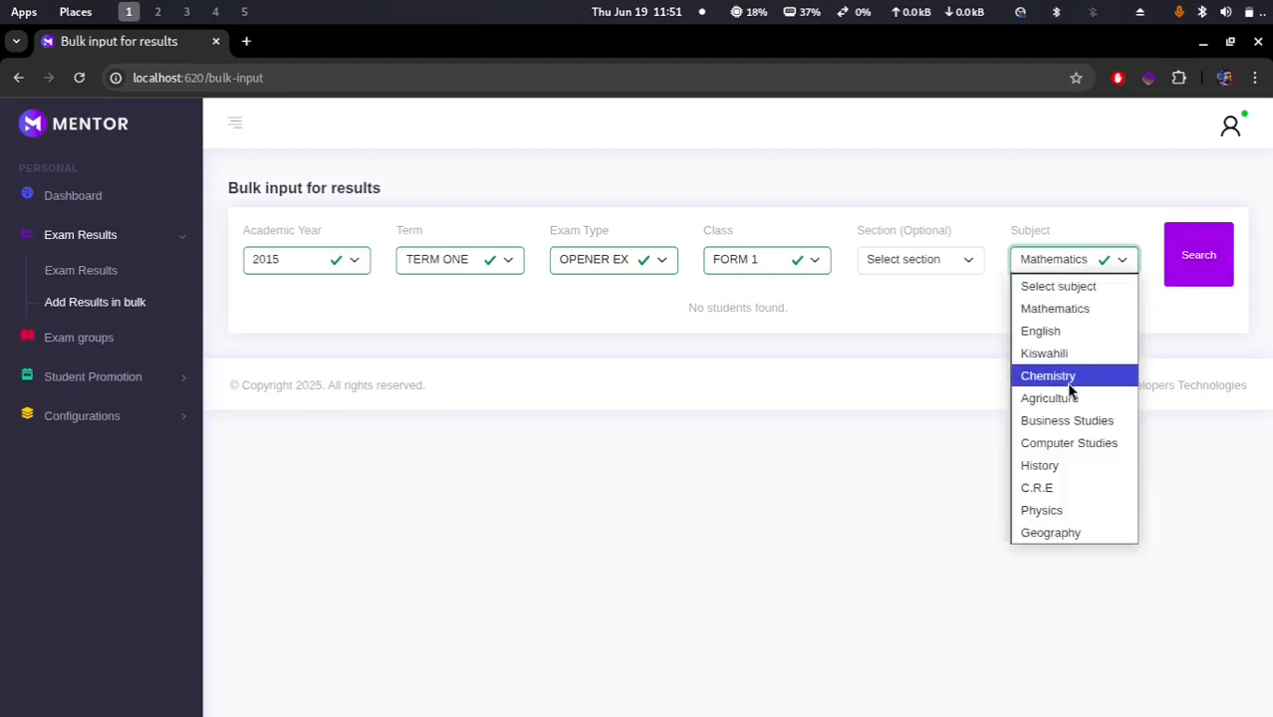
{"action": "left_click", "coordinate": [1067, 374]}
{"action": "left_click", "coordinate": [1207, 260]}
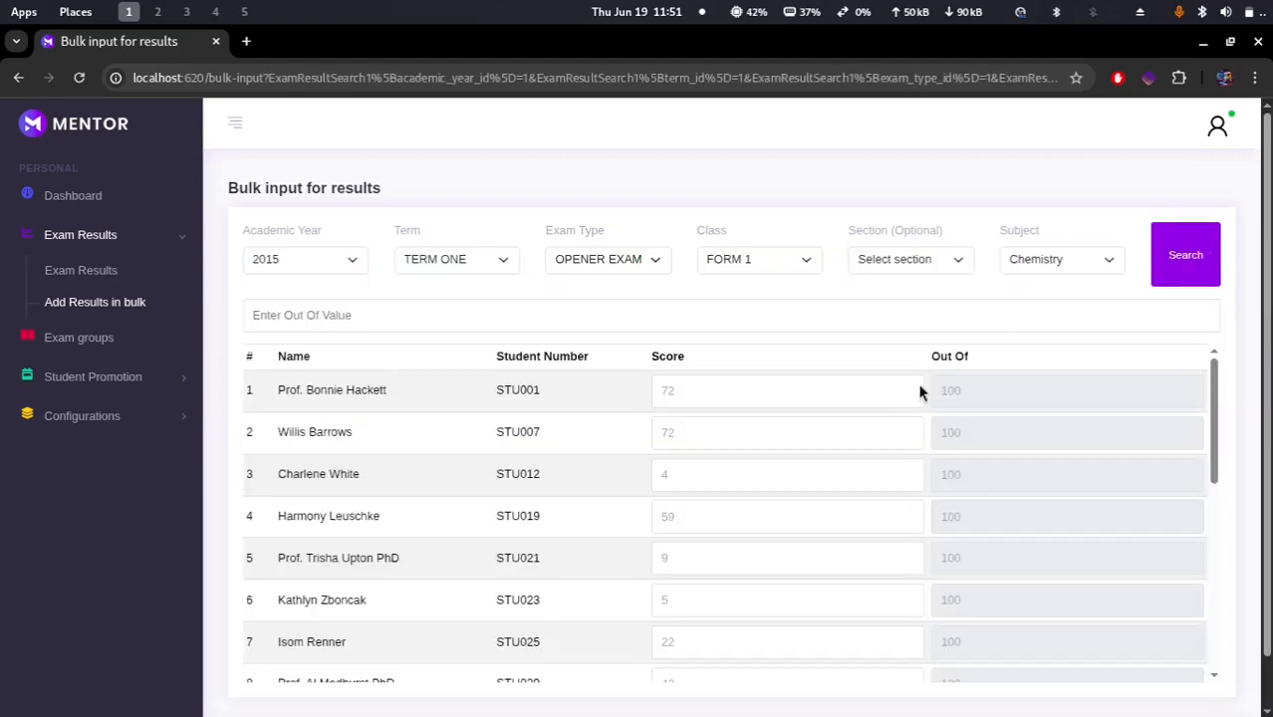
Step: Search the FORM 1 Chemistry scores again with the term set to TERM TWO
{"action": "scroll", "coordinate": [734, 486], "scroll_direction": "down", "scroll_amount": 5}
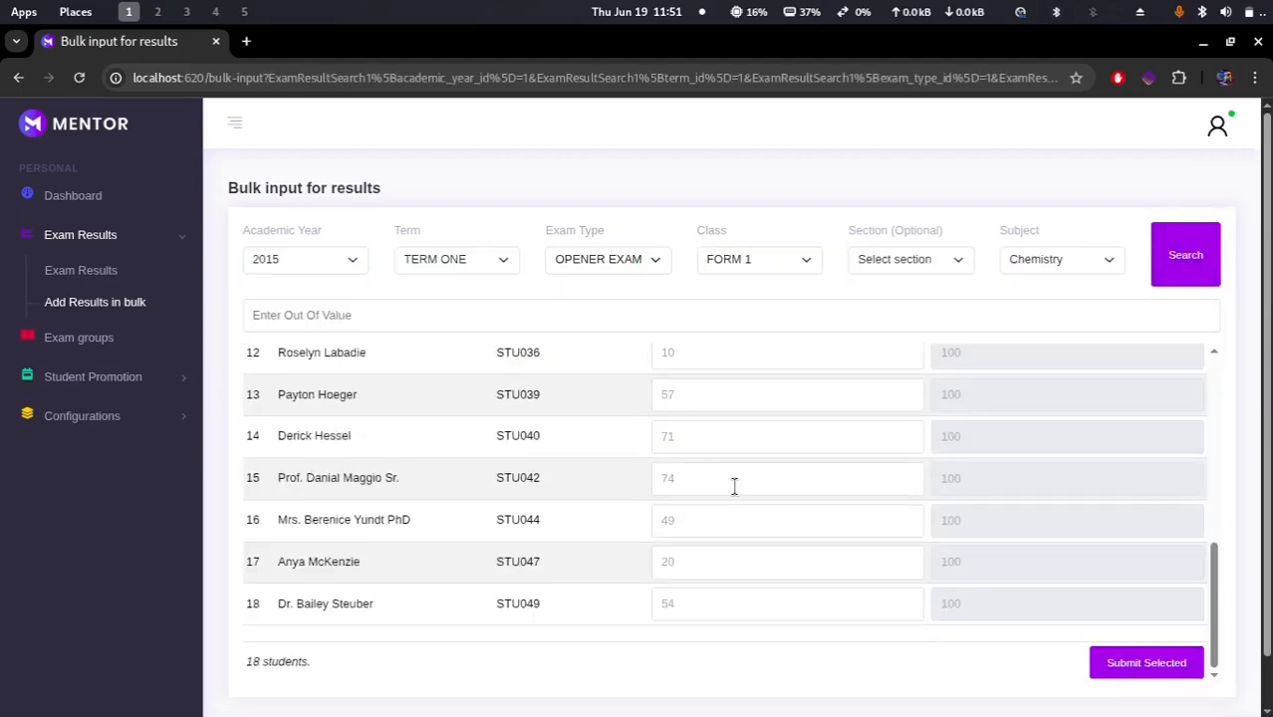
{"action": "scroll", "coordinate": [734, 486], "scroll_direction": "up", "scroll_amount": 5}
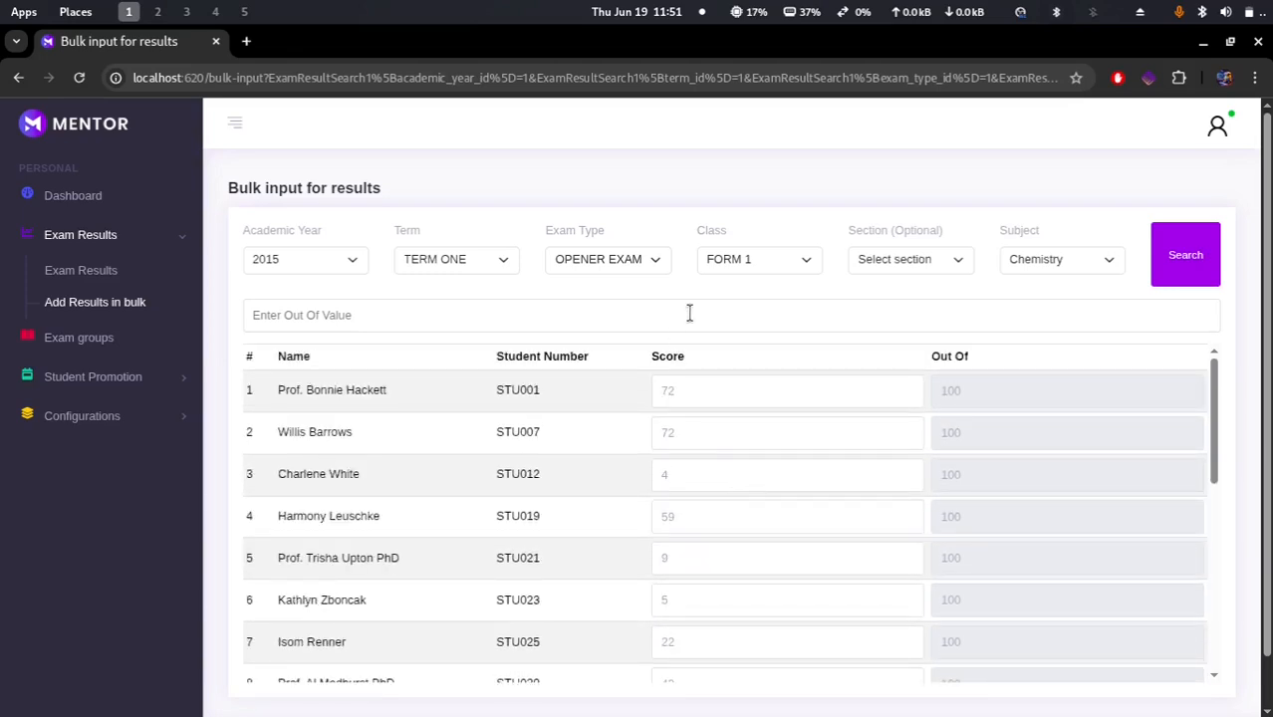
{"action": "left_click", "coordinate": [442, 262]}
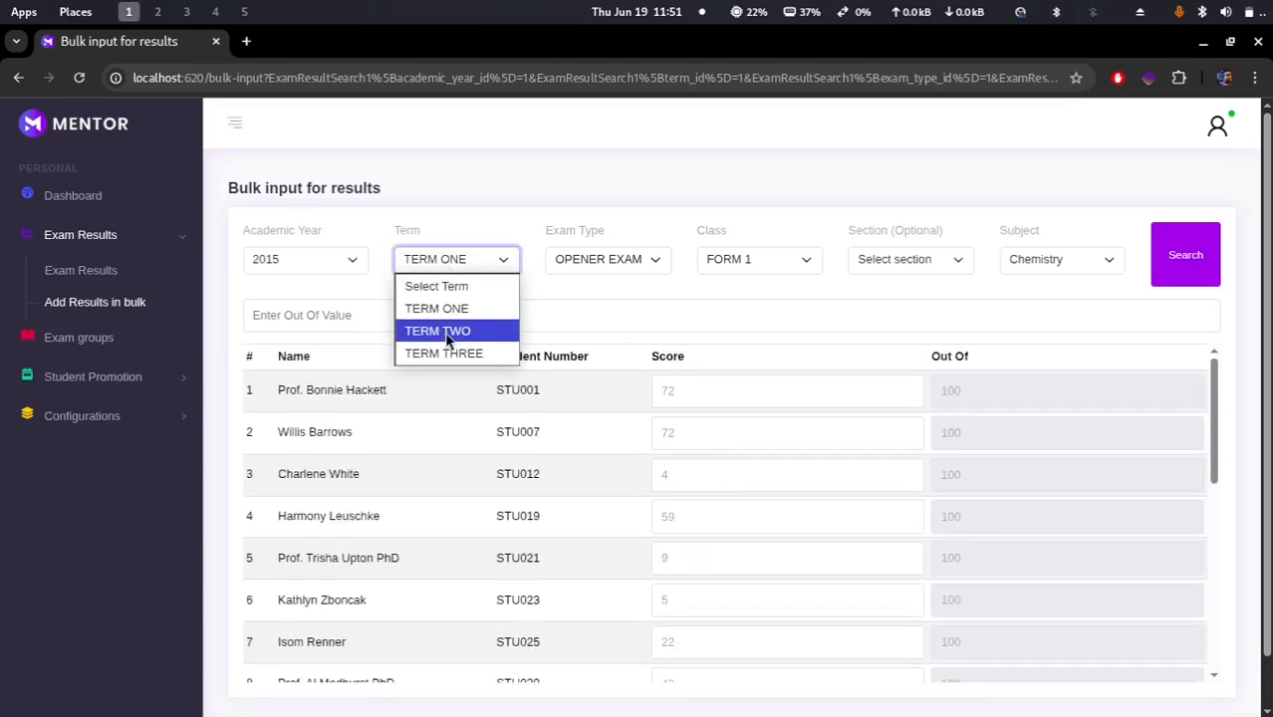
{"action": "left_click", "coordinate": [431, 331]}
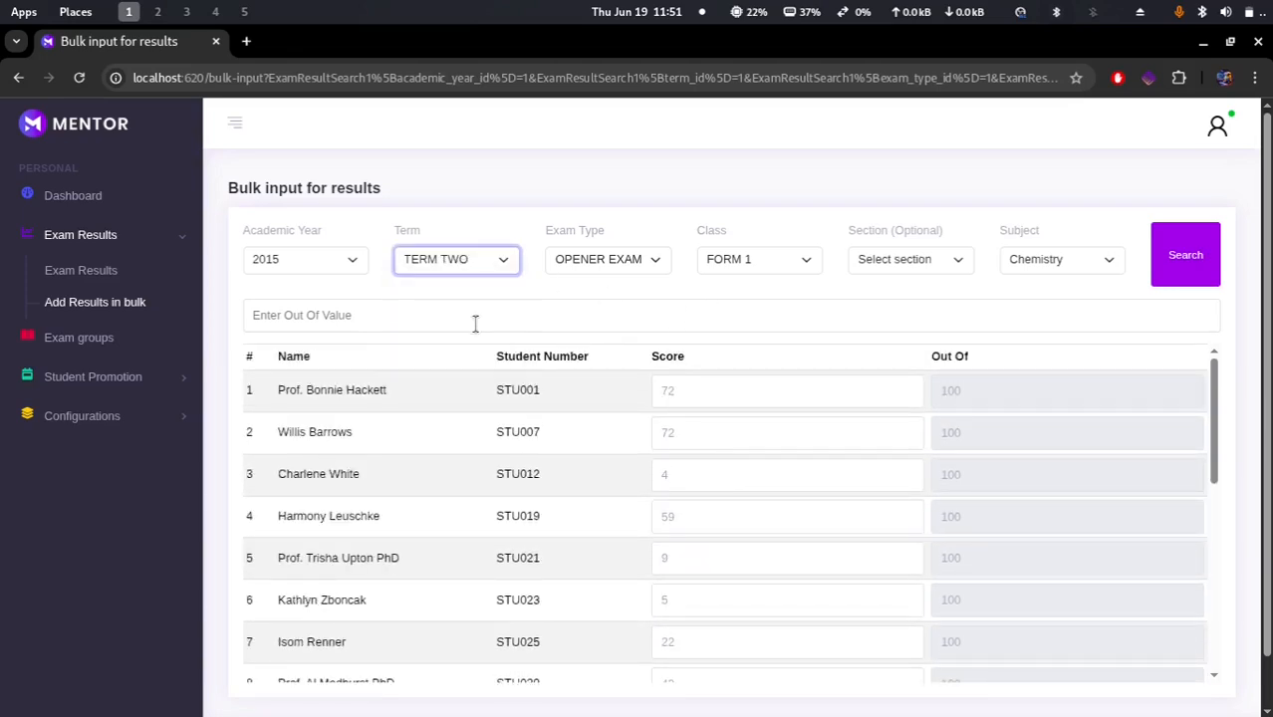
{"action": "left_click", "coordinate": [1176, 259]}
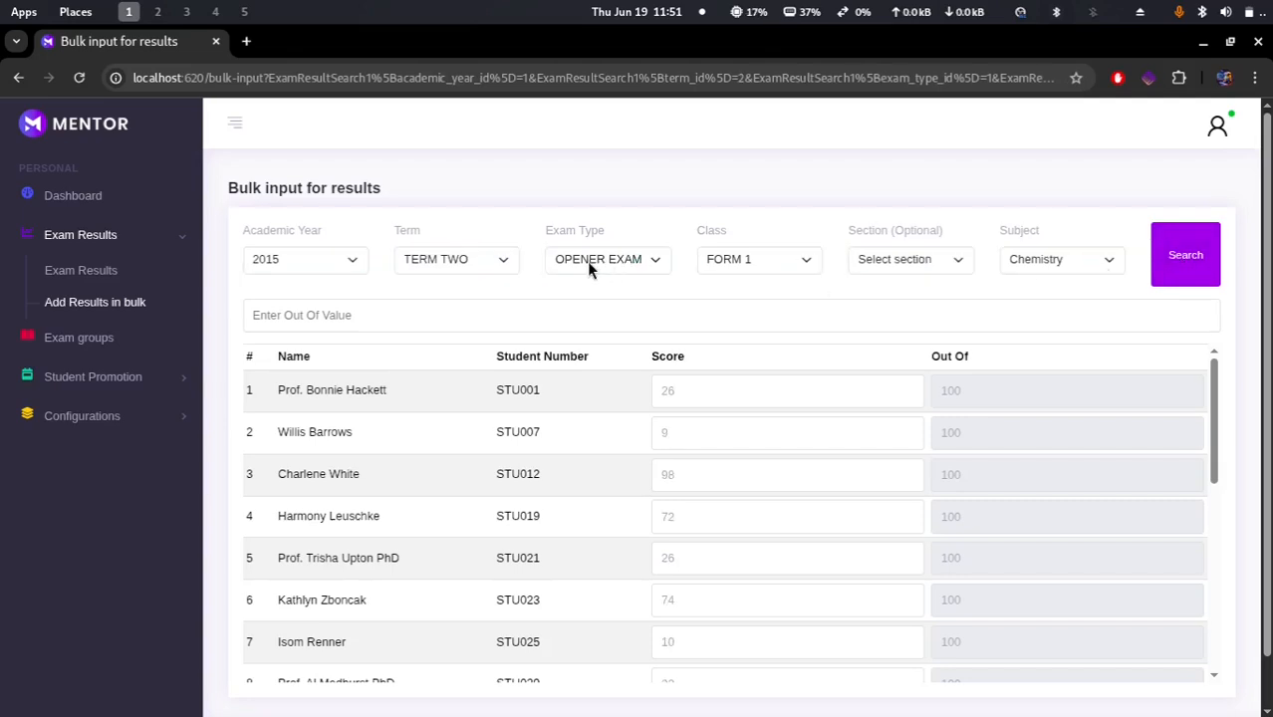
Step: Switch the term back to TERM ONE and search the scores again
{"action": "left_click", "coordinate": [437, 263]}
{"action": "left_click", "coordinate": [463, 308]}
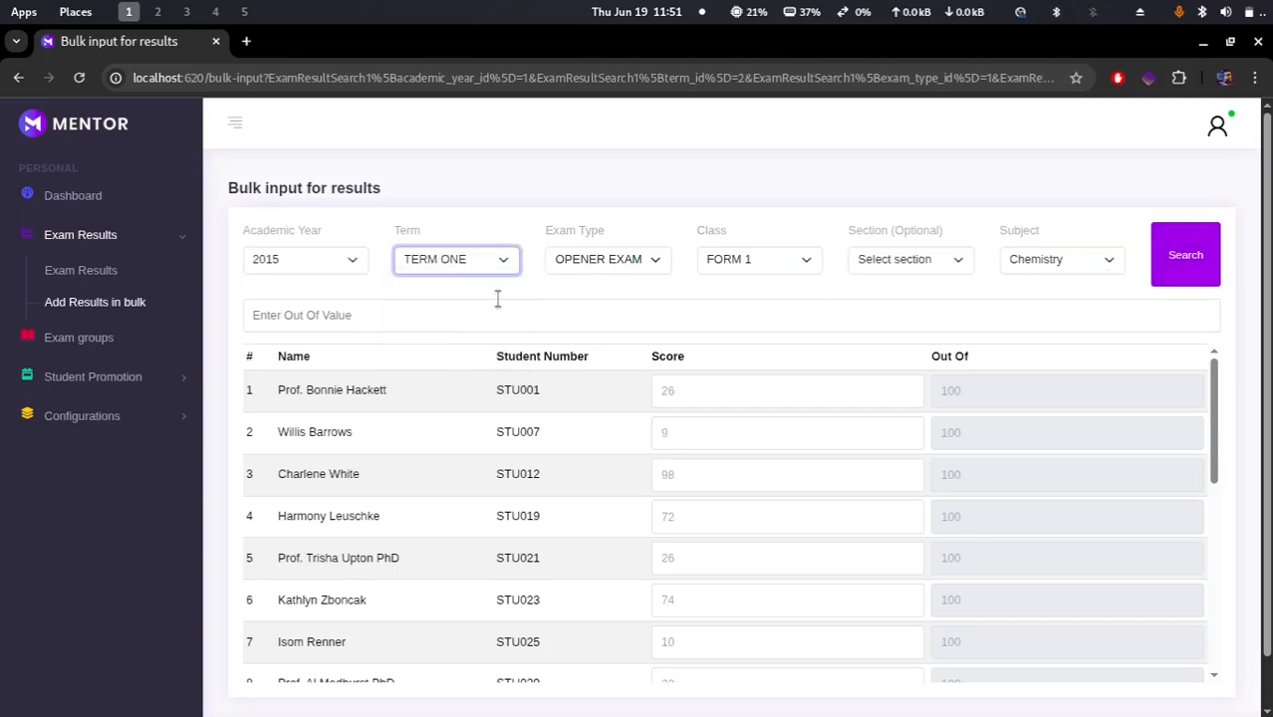
{"action": "left_click", "coordinate": [1185, 264]}
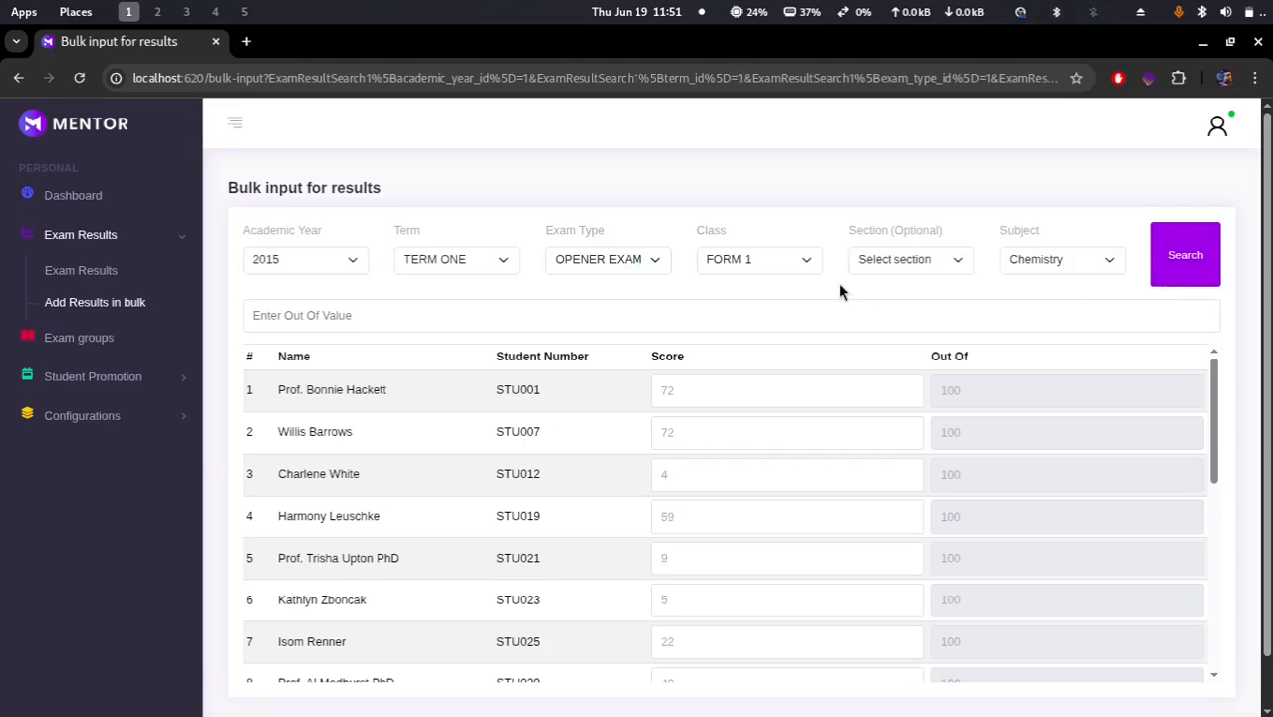
Step: Change the exam type to MID-TERM EXAM and search the Chemistry scores
{"action": "left_click", "coordinate": [621, 257]}
{"action": "left_click", "coordinate": [613, 334]}
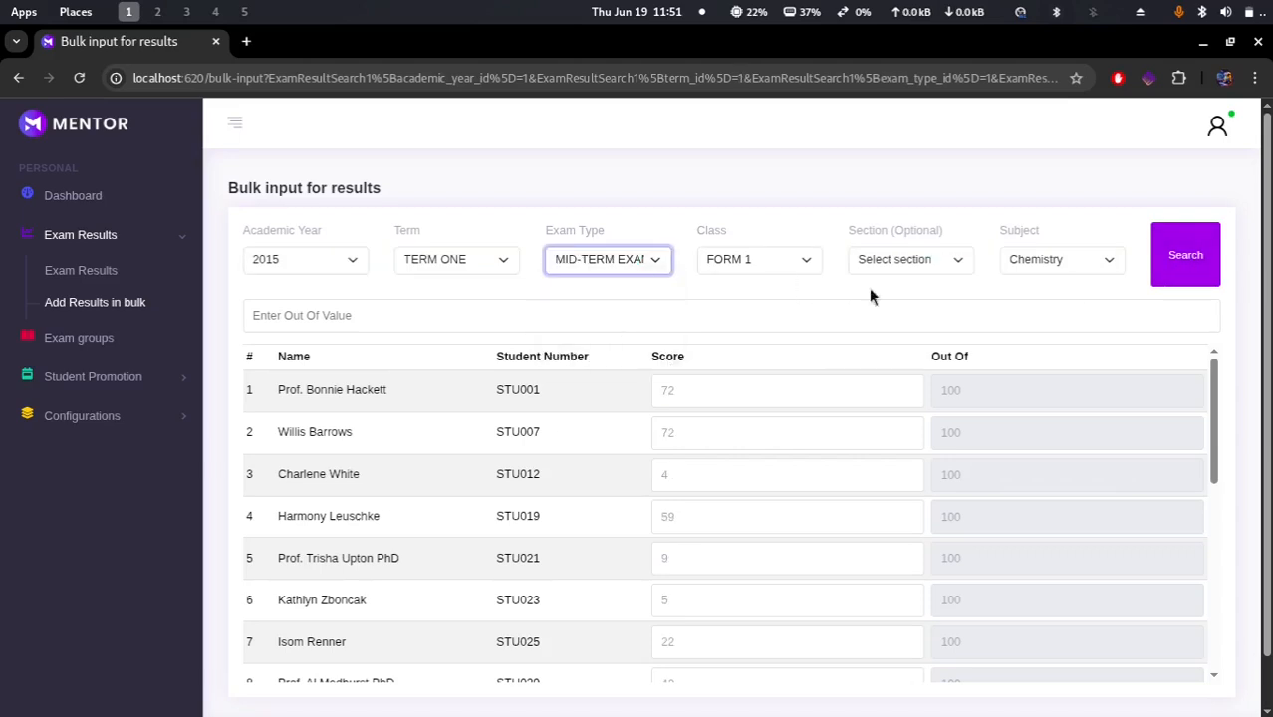
{"action": "left_click", "coordinate": [1185, 256]}
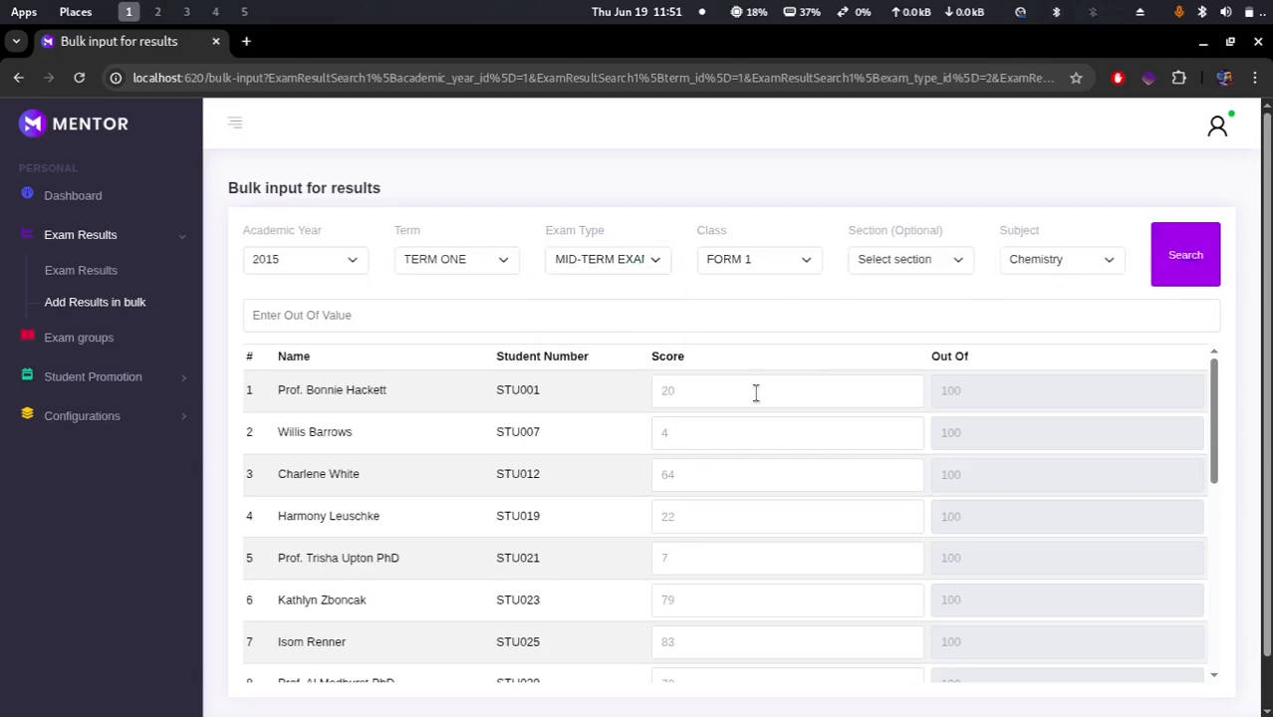
{"action": "scroll", "coordinate": [756, 392], "scroll_direction": "down", "scroll_amount": 5}
{"action": "scroll", "coordinate": [756, 392], "scroll_direction": "up", "scroll_amount": 5}
Step: Set academic year 2025, term TERM ONE and exam type OPENER EXAM, search, and review the listed students' scores
{"action": "left_click", "coordinate": [296, 265]}
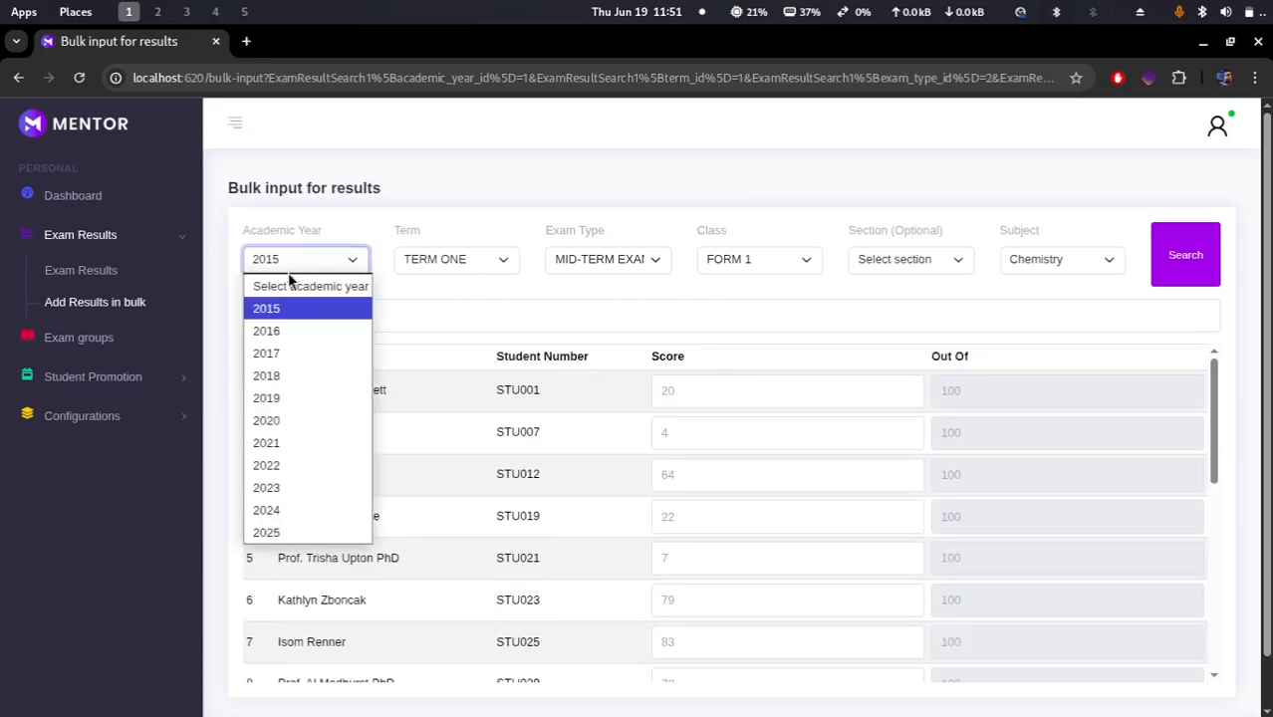
{"action": "left_click", "coordinate": [290, 531]}
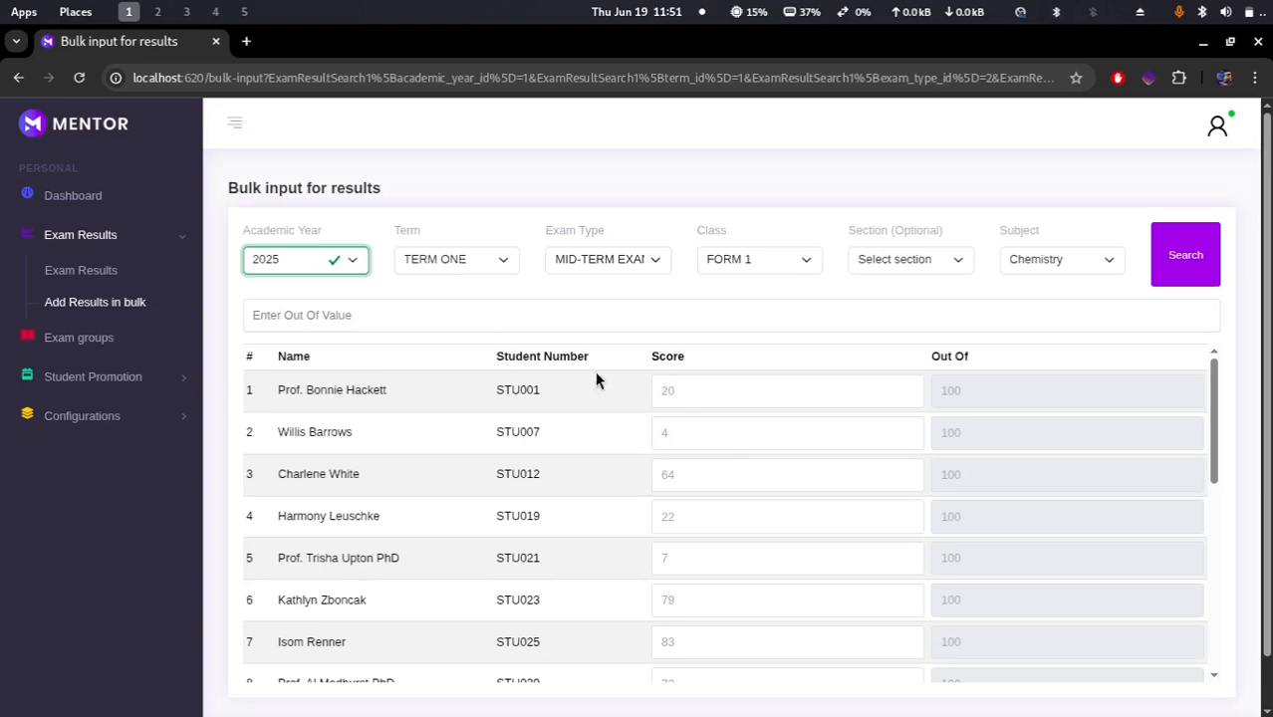
{"action": "left_click", "coordinate": [453, 261]}
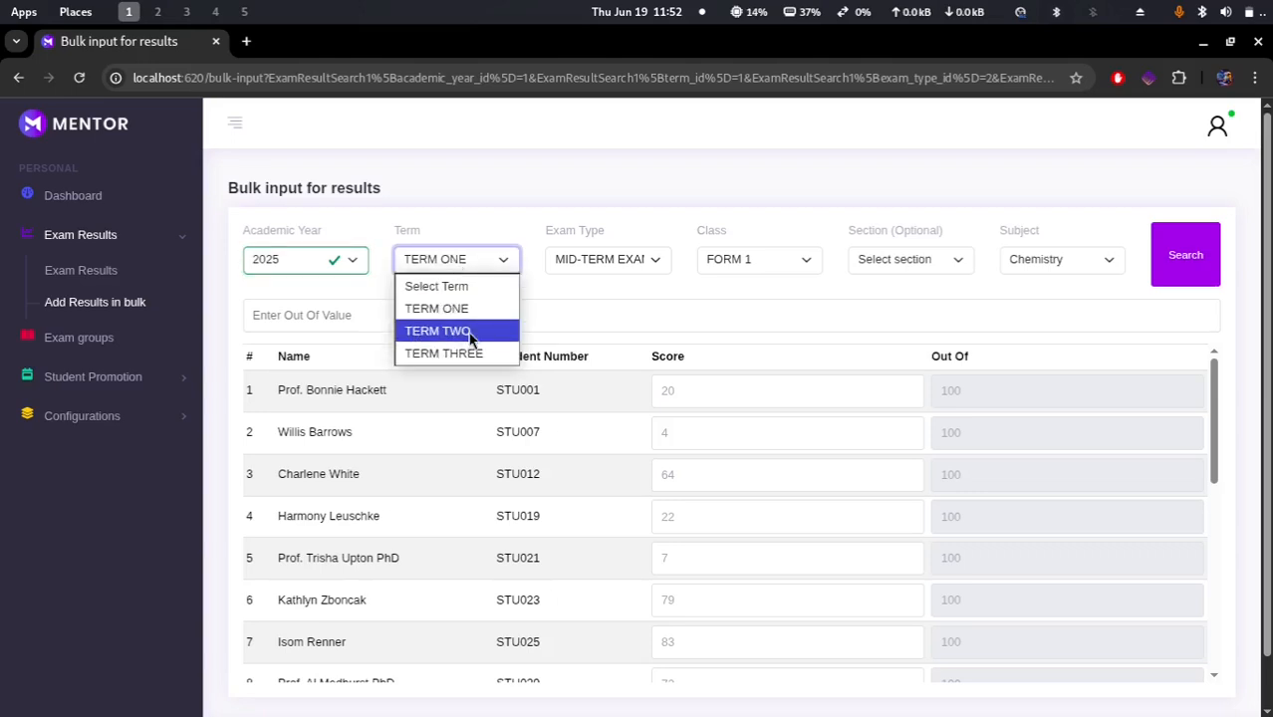
{"action": "left_click", "coordinate": [454, 309]}
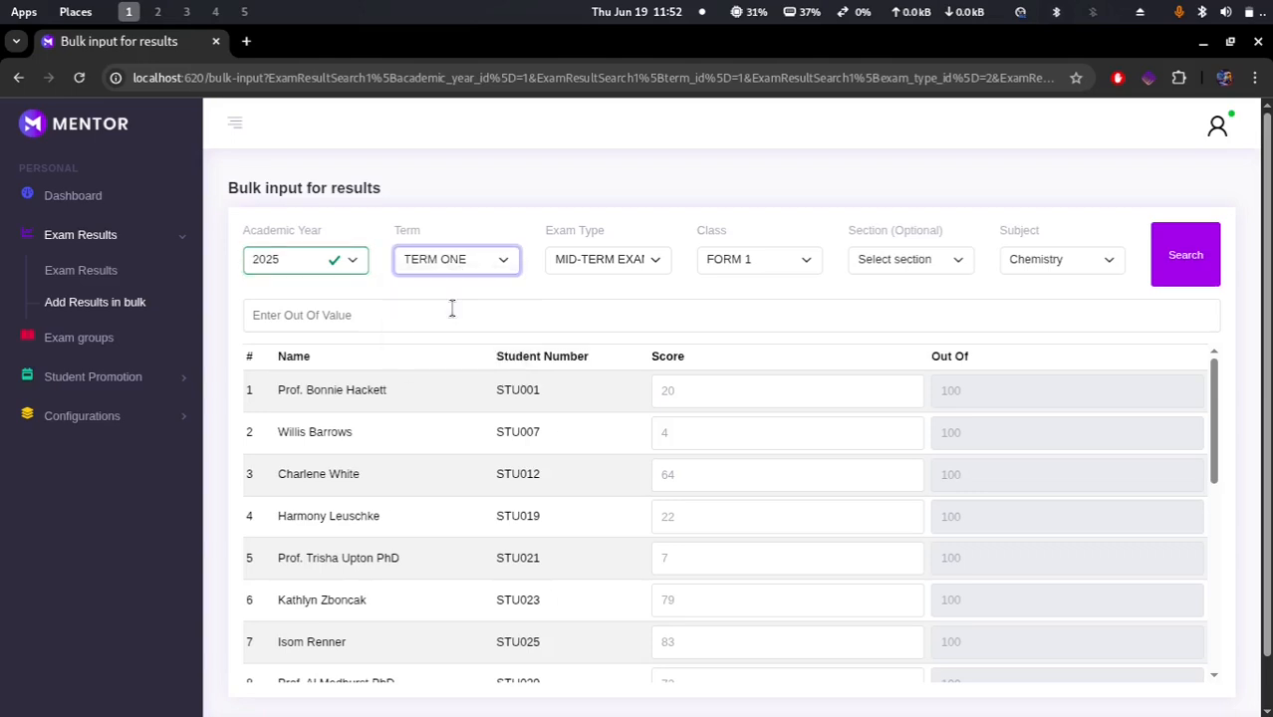
{"action": "left_click", "coordinate": [618, 261]}
{"action": "left_click", "coordinate": [609, 310]}
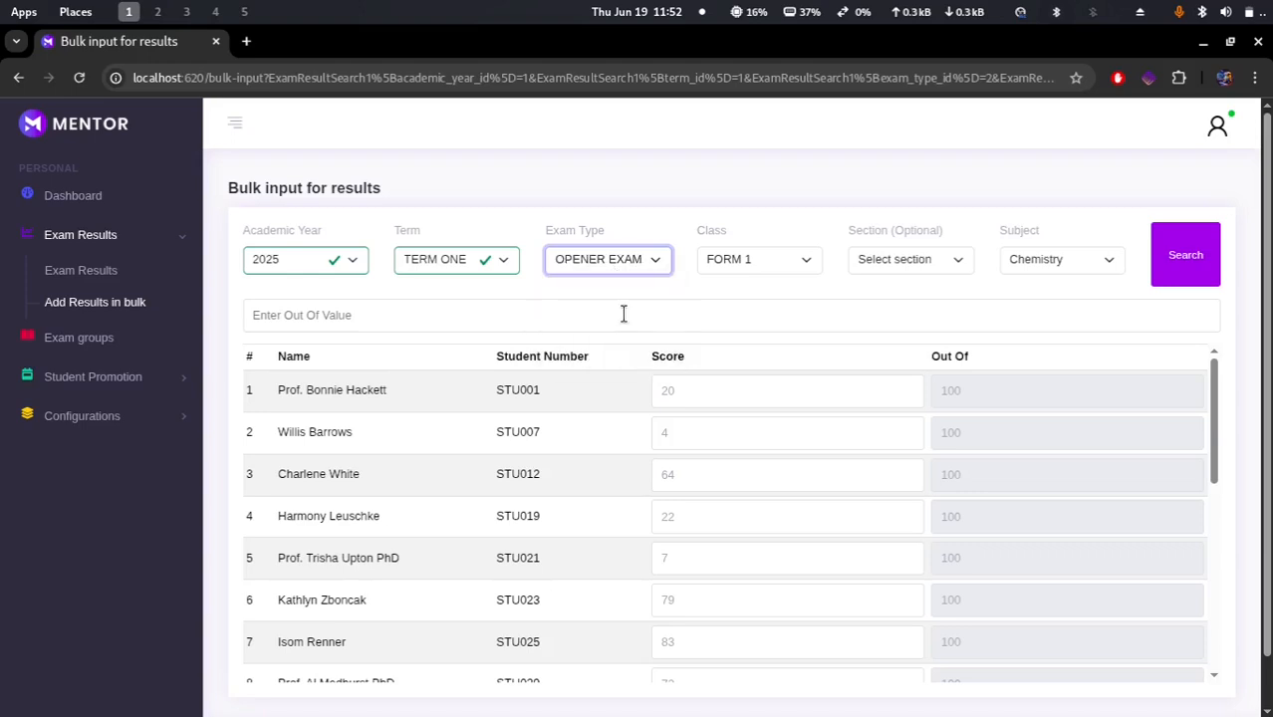
{"action": "left_click", "coordinate": [917, 257]}
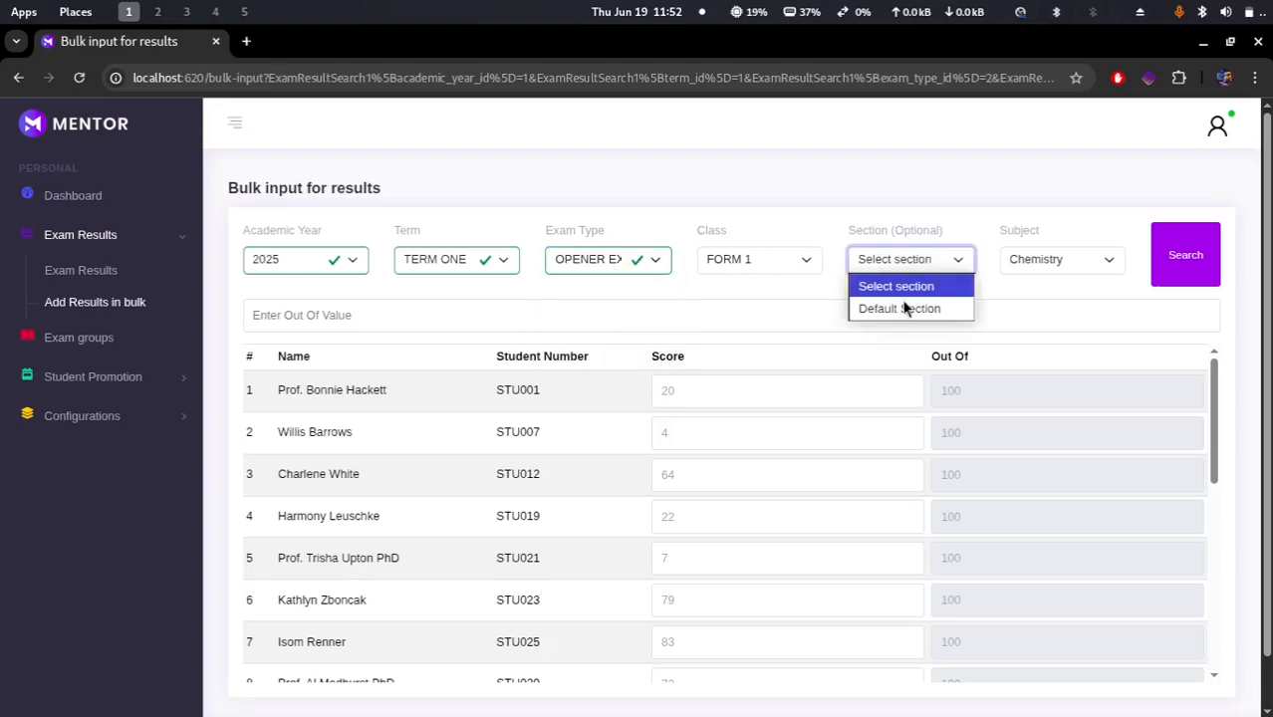
{"action": "left_click", "coordinate": [1181, 256]}
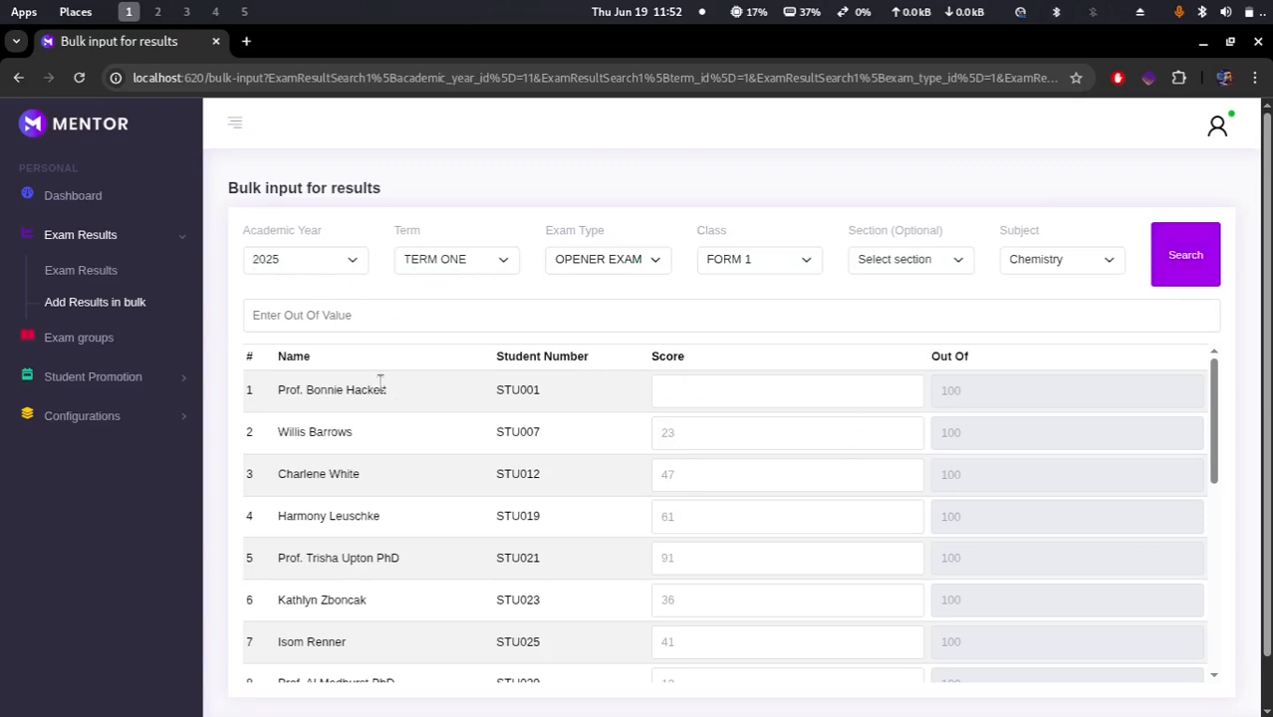
{"action": "left_click_drag", "start_coordinate": [394, 393], "coordinate": [269, 397]}
{"action": "key", "text": "ctrl+c"}
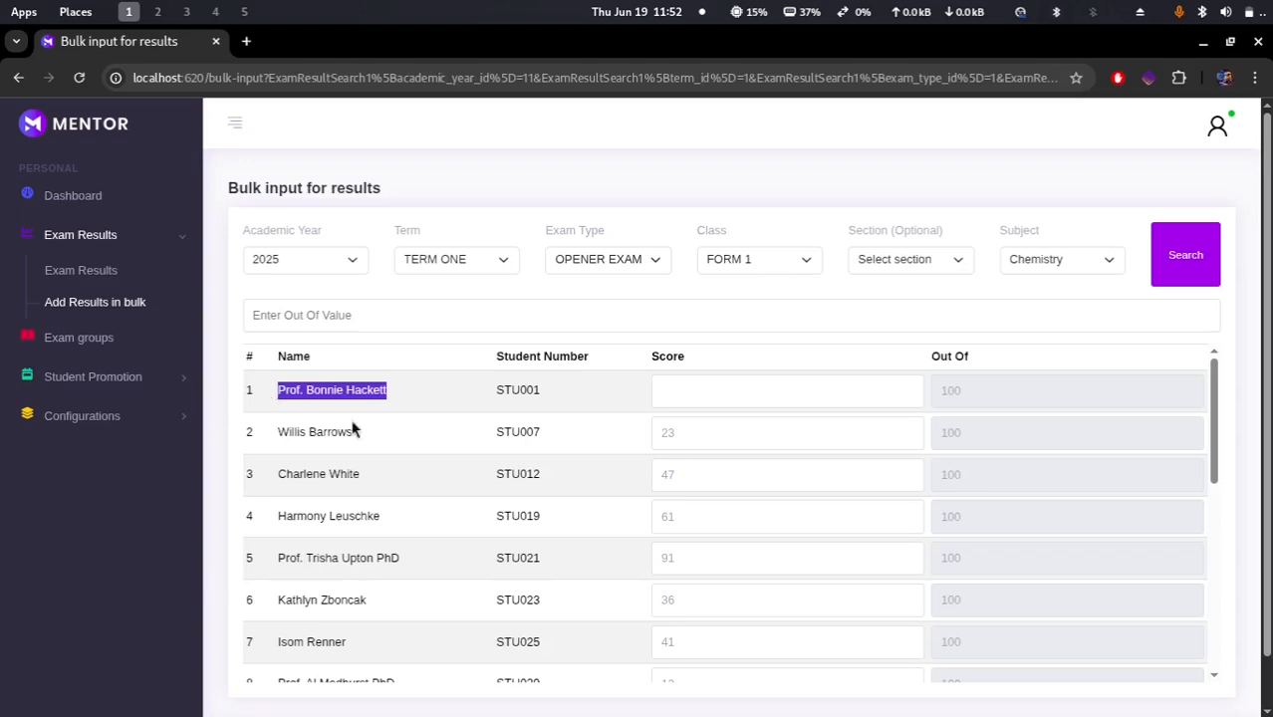
{"action": "scroll", "coordinate": [494, 514], "scroll_direction": "down", "scroll_amount": 5}
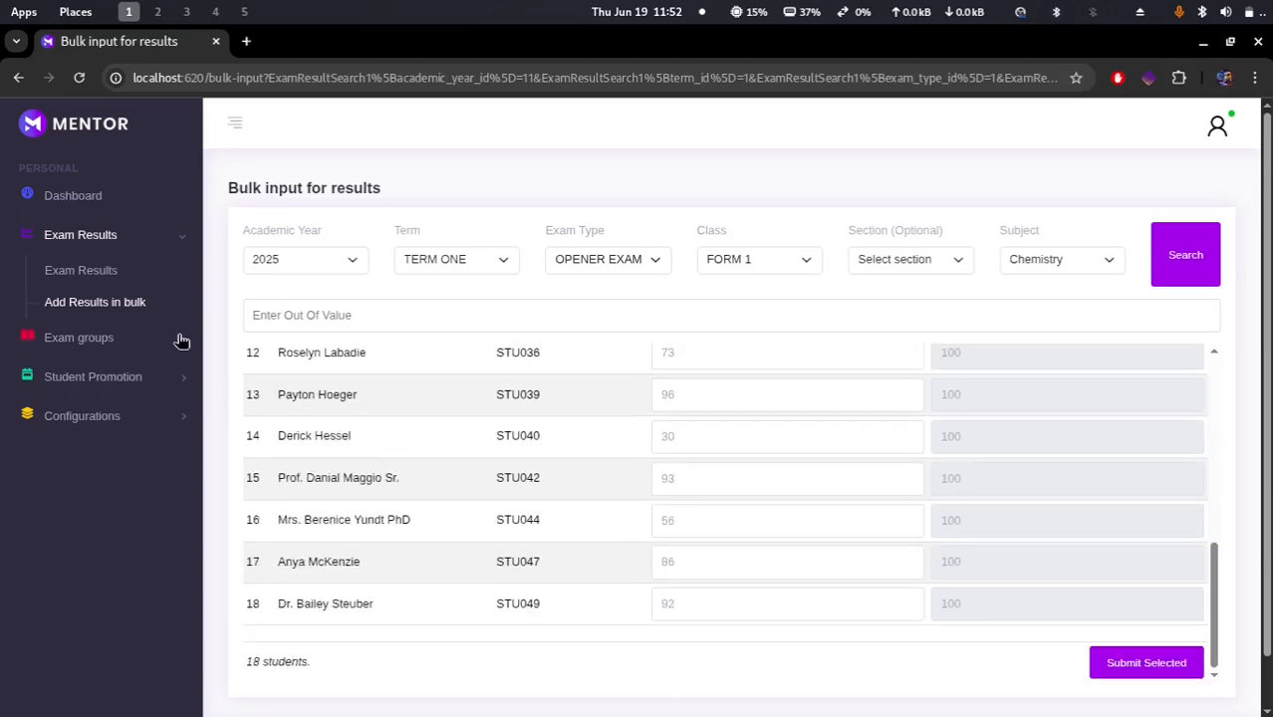
Step: Edit the first exam group: set its term to TERM ONE, retitle it "Opener 2025 opener term 1", and save the changes
{"action": "left_click", "coordinate": [102, 339]}
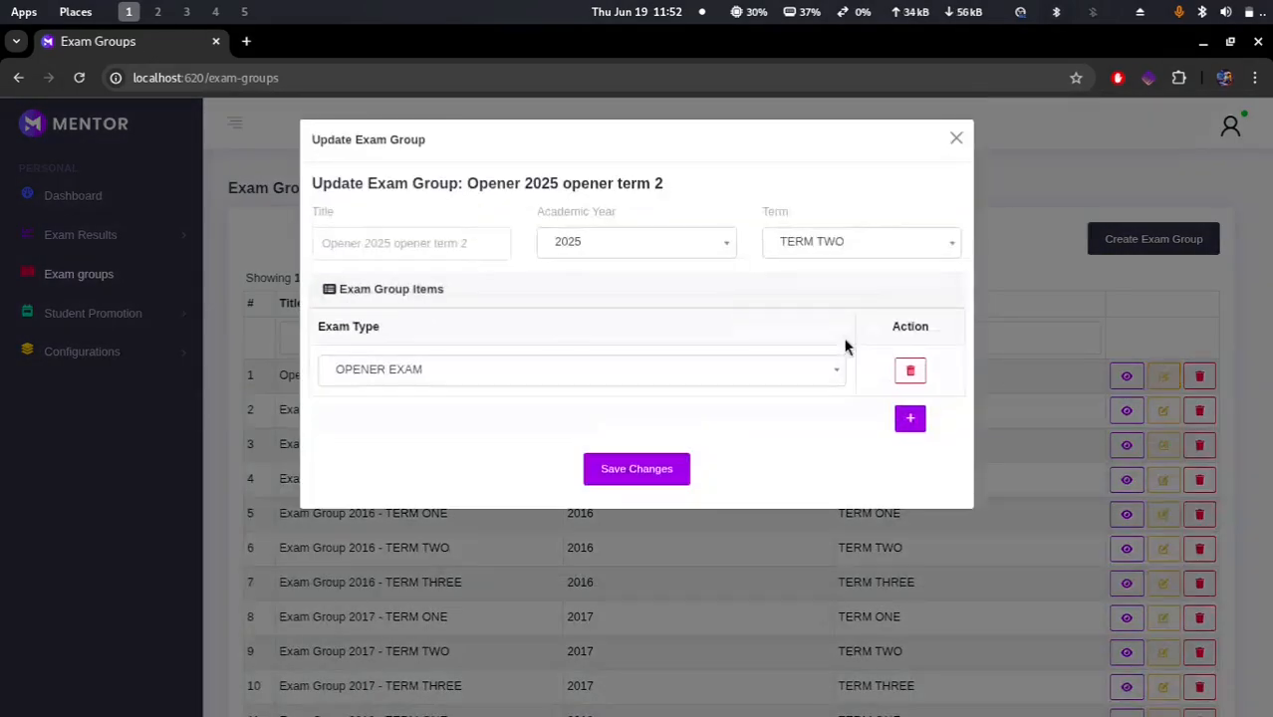
{"action": "left_click", "coordinate": [830, 254]}
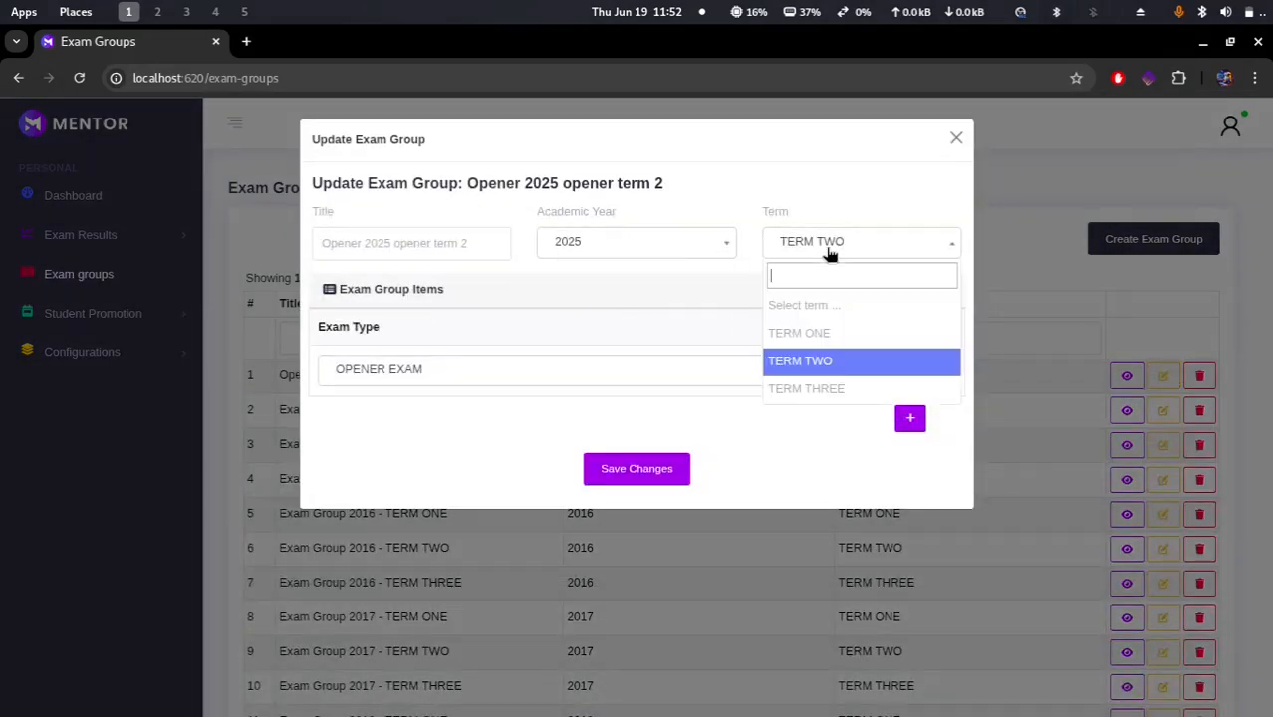
{"action": "left_click", "coordinate": [815, 338]}
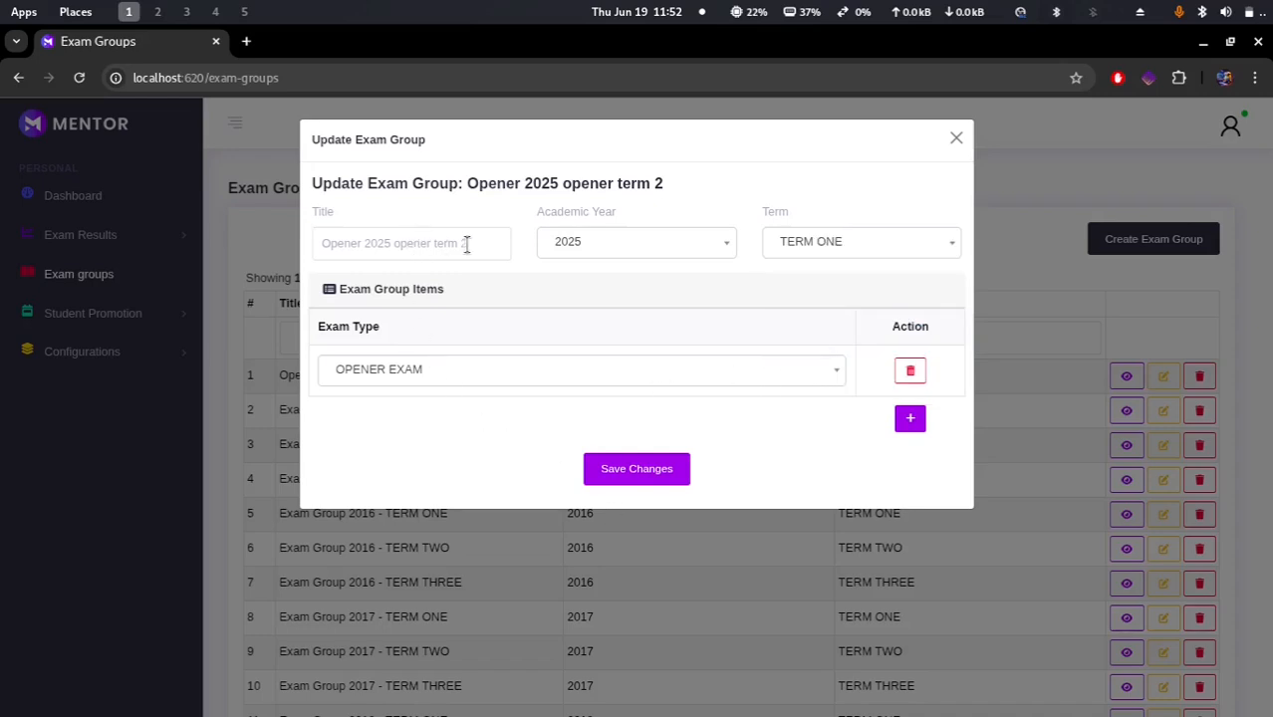
{"action": "left_click", "coordinate": [504, 241]}
{"action": "key", "text": "BackSpace"}
{"action": "type", "text": "1"}
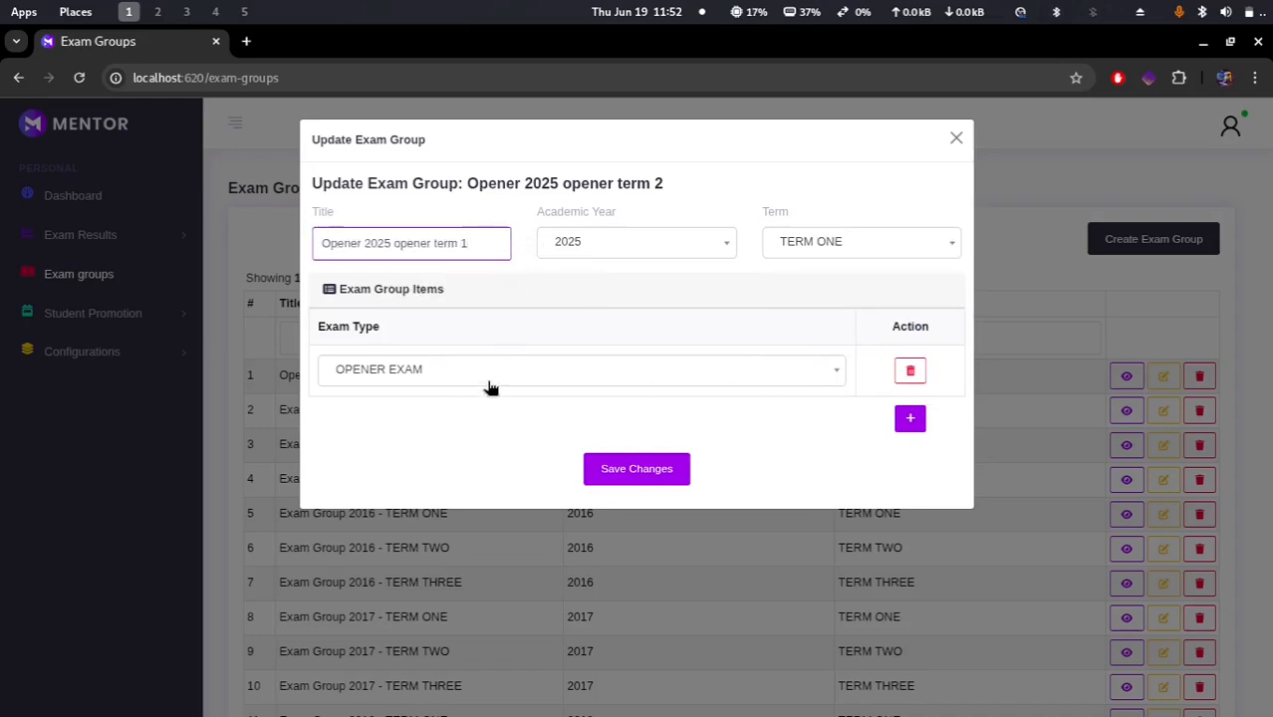
{"action": "left_click", "coordinate": [661, 480]}
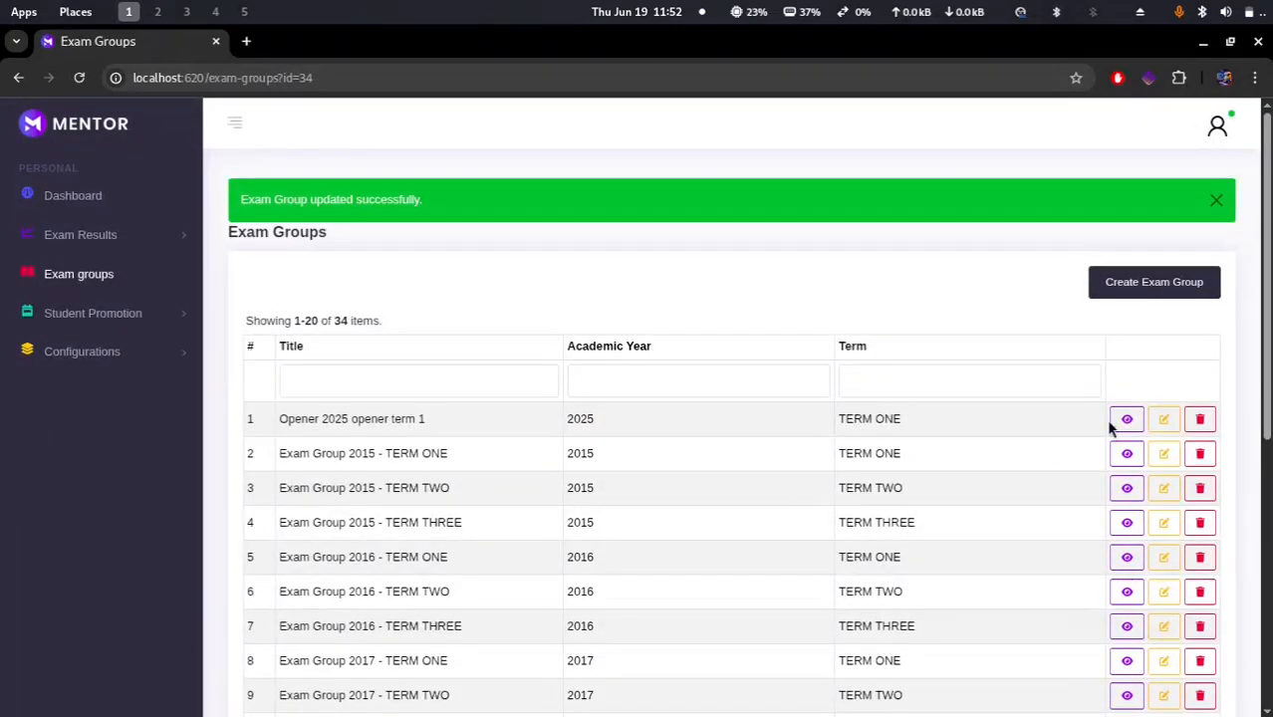
Step: Open the group's print-results list and search for a student by pasting the student's full name
{"action": "left_click", "coordinate": [1126, 420]}
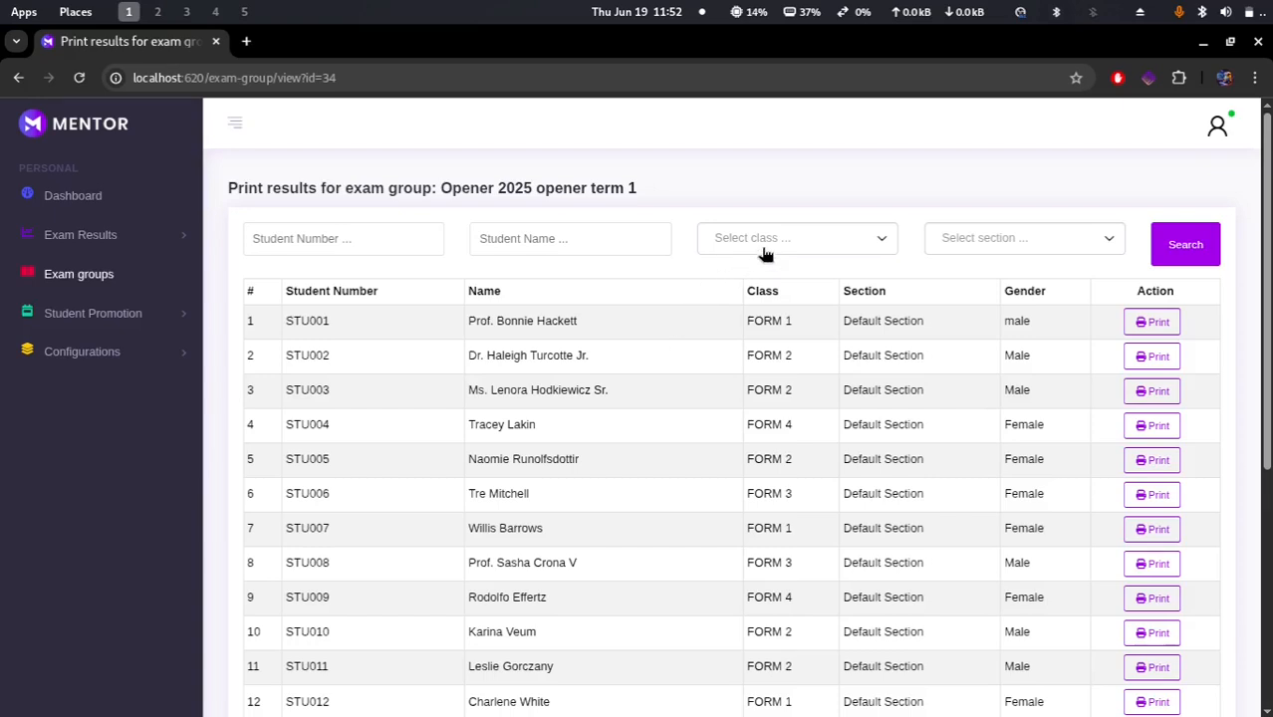
{"action": "left_click", "coordinate": [505, 244]}
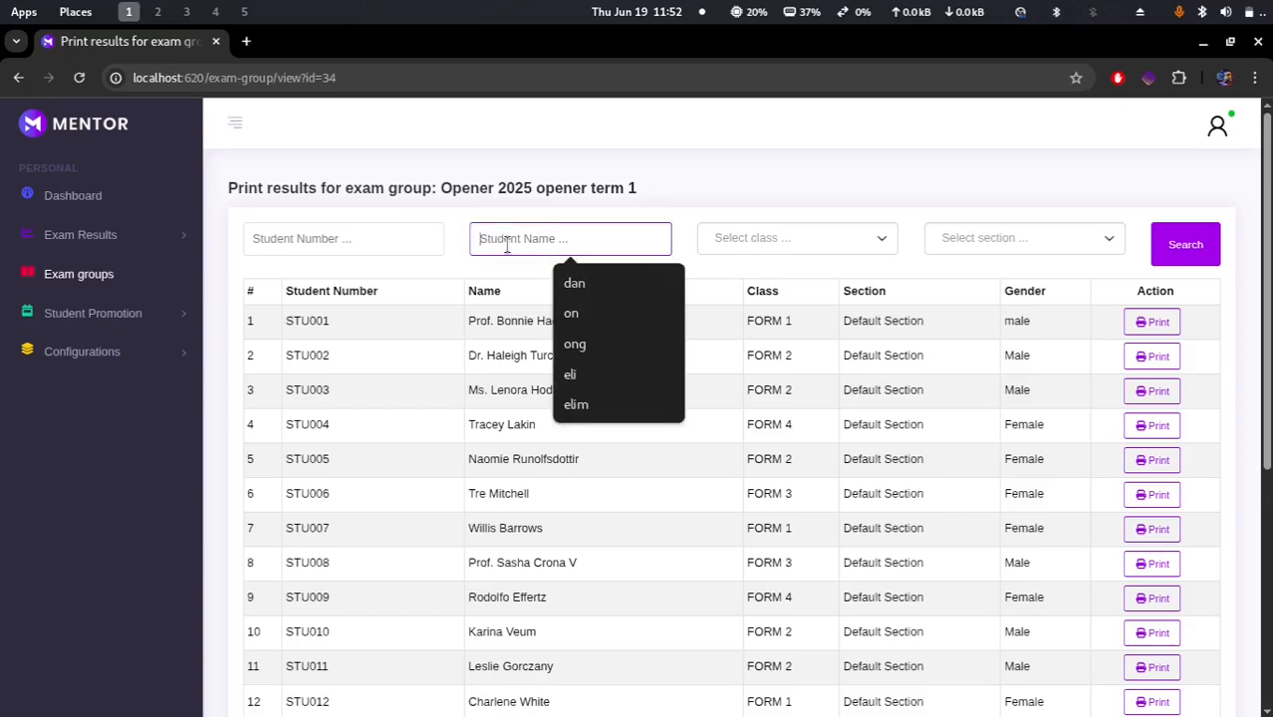
{"action": "key", "text": "ctrl+v"}
{"action": "key", "text": "Return"}
{"action": "left_click", "coordinate": [503, 244]}
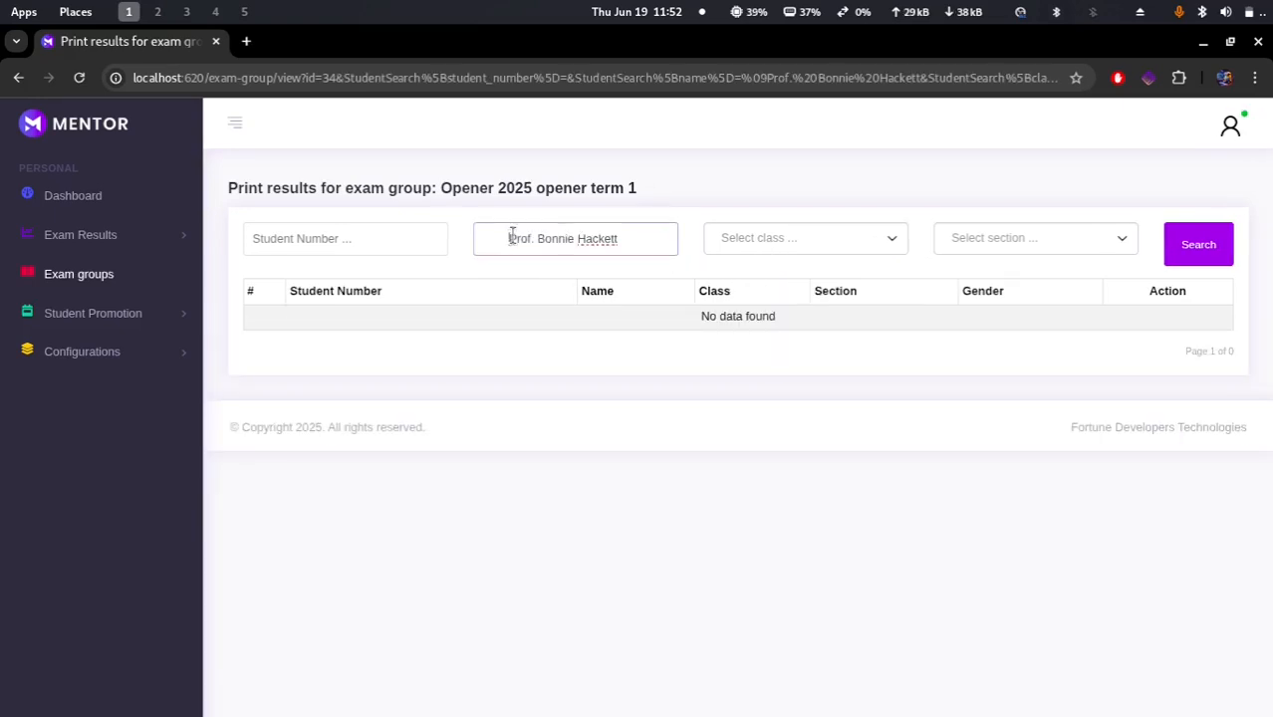
{"action": "key", "text": "BackSpace"}
{"action": "key", "text": "Return"}
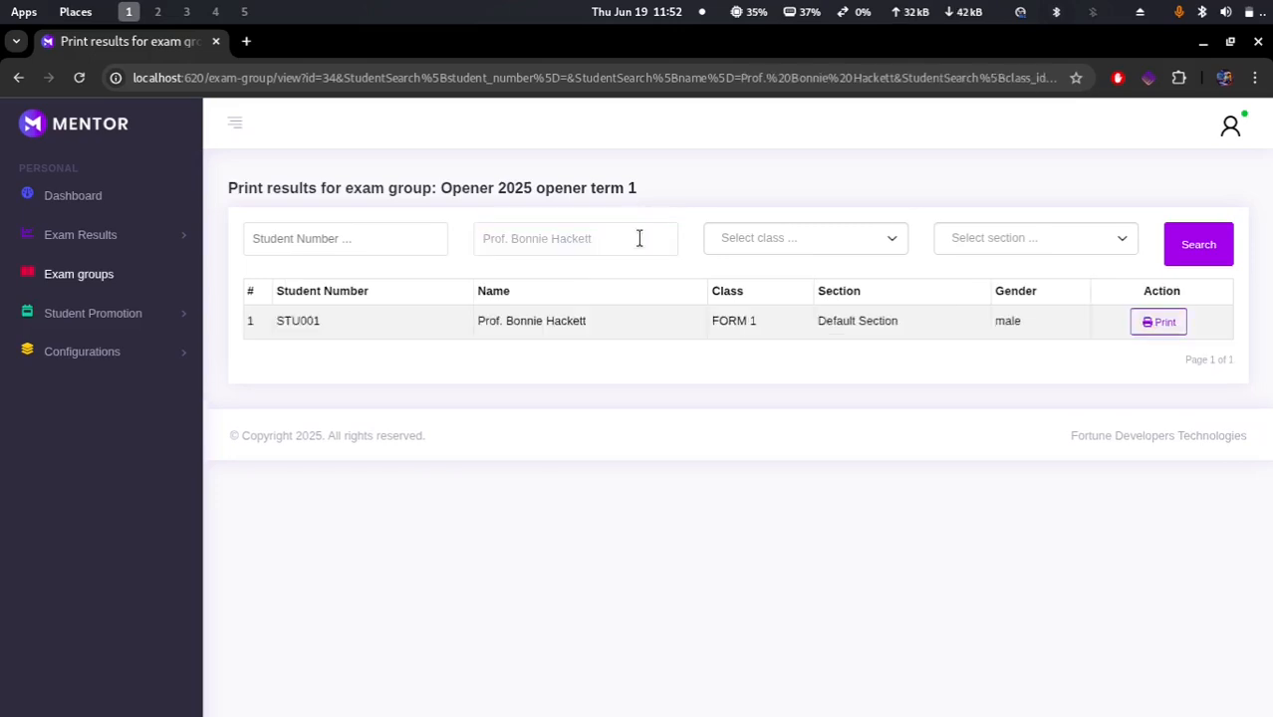
Step: Open the student's result slip, review its subject scores, and open then cancel the print dialog
{"action": "left_click", "coordinate": [1159, 323]}
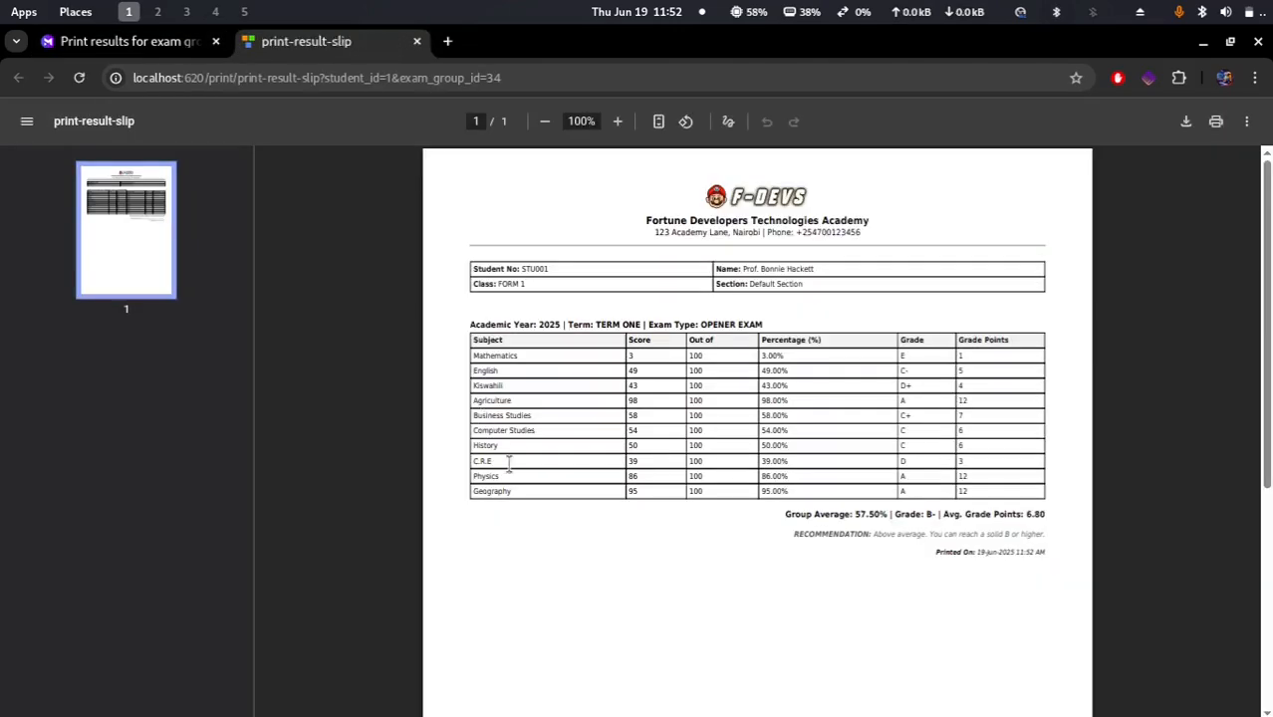
{"action": "double_click", "coordinate": [491, 492]}
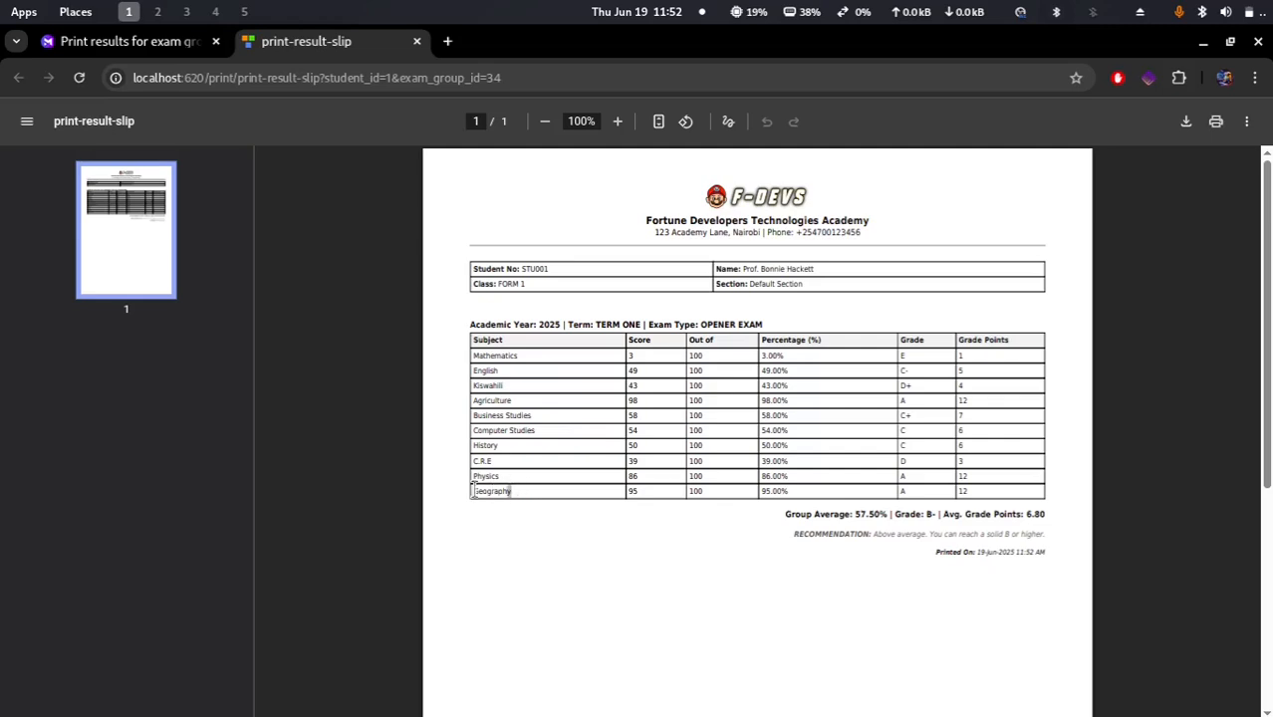
{"action": "double_click", "coordinate": [504, 431]}
{"action": "double_click", "coordinate": [496, 401]}
{"action": "left_click_drag", "start_coordinate": [503, 376], "coordinate": [471, 387]}
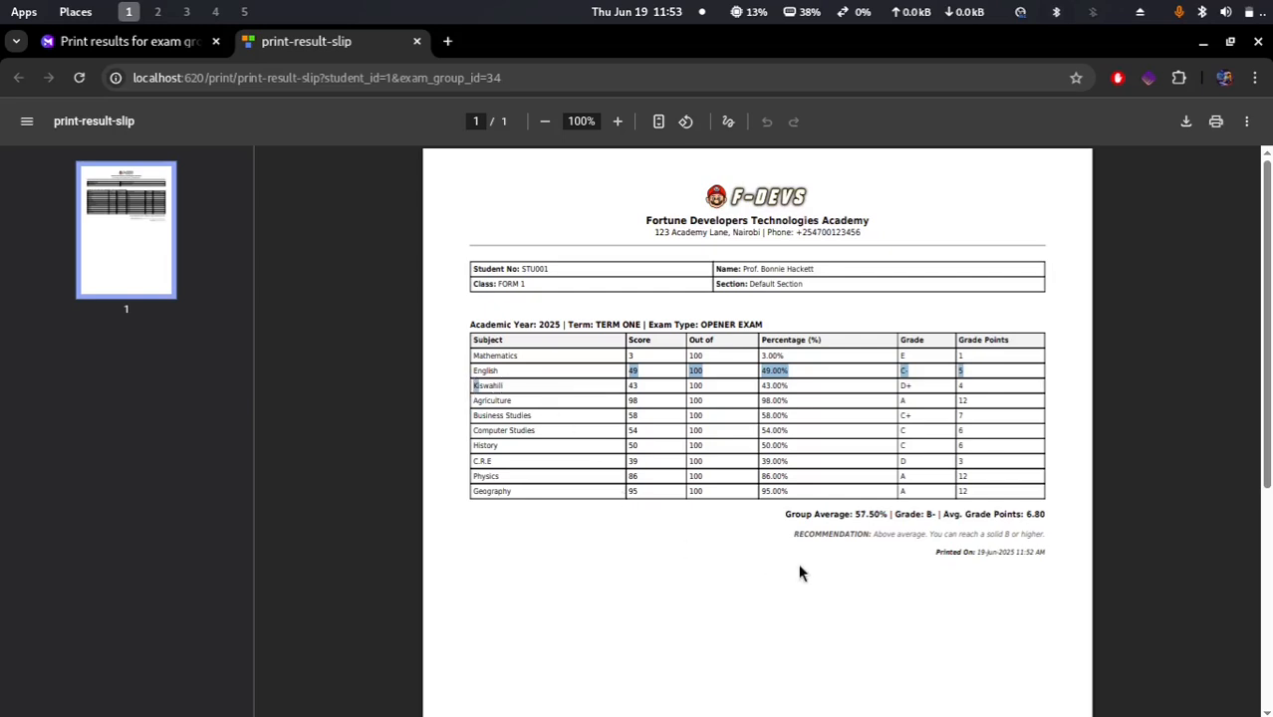
{"action": "scroll", "coordinate": [802, 573], "scroll_direction": "down", "scroll_amount": 3}
{"action": "scroll", "coordinate": [801, 573], "scroll_direction": "up", "scroll_amount": 3}
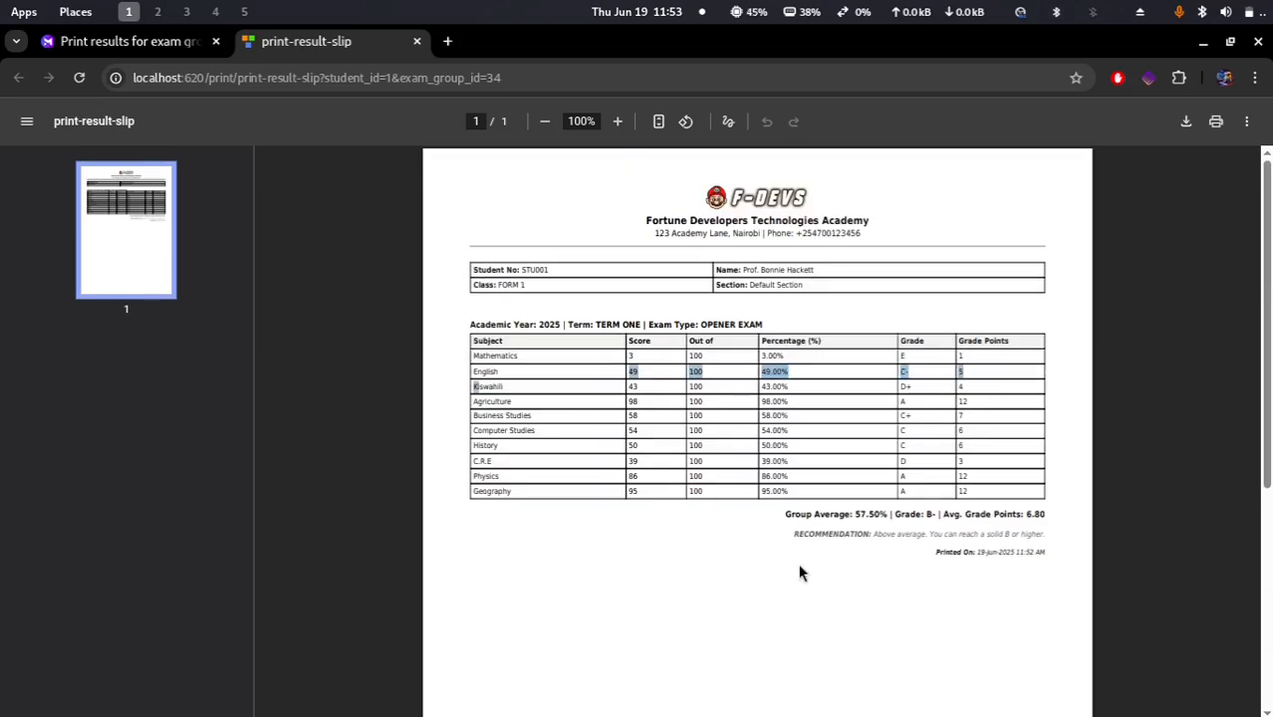
{"action": "left_click", "coordinate": [1217, 123]}
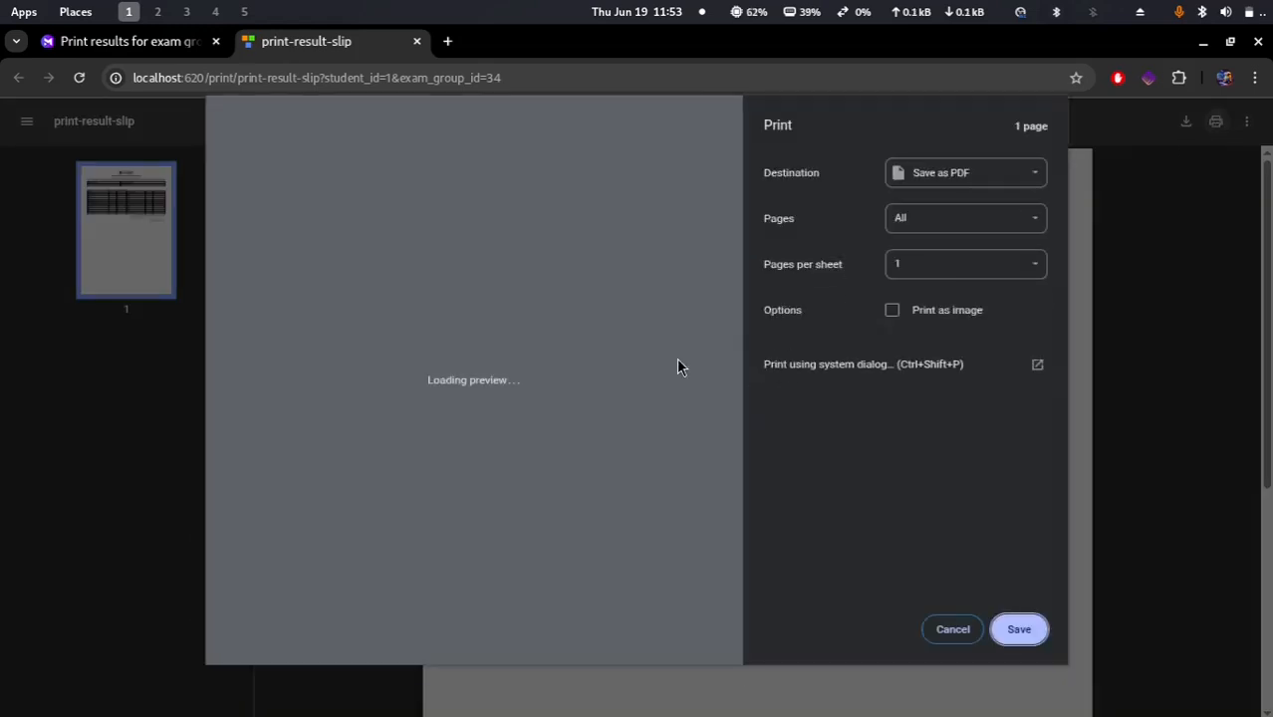
{"action": "left_click", "coordinate": [952, 630]}
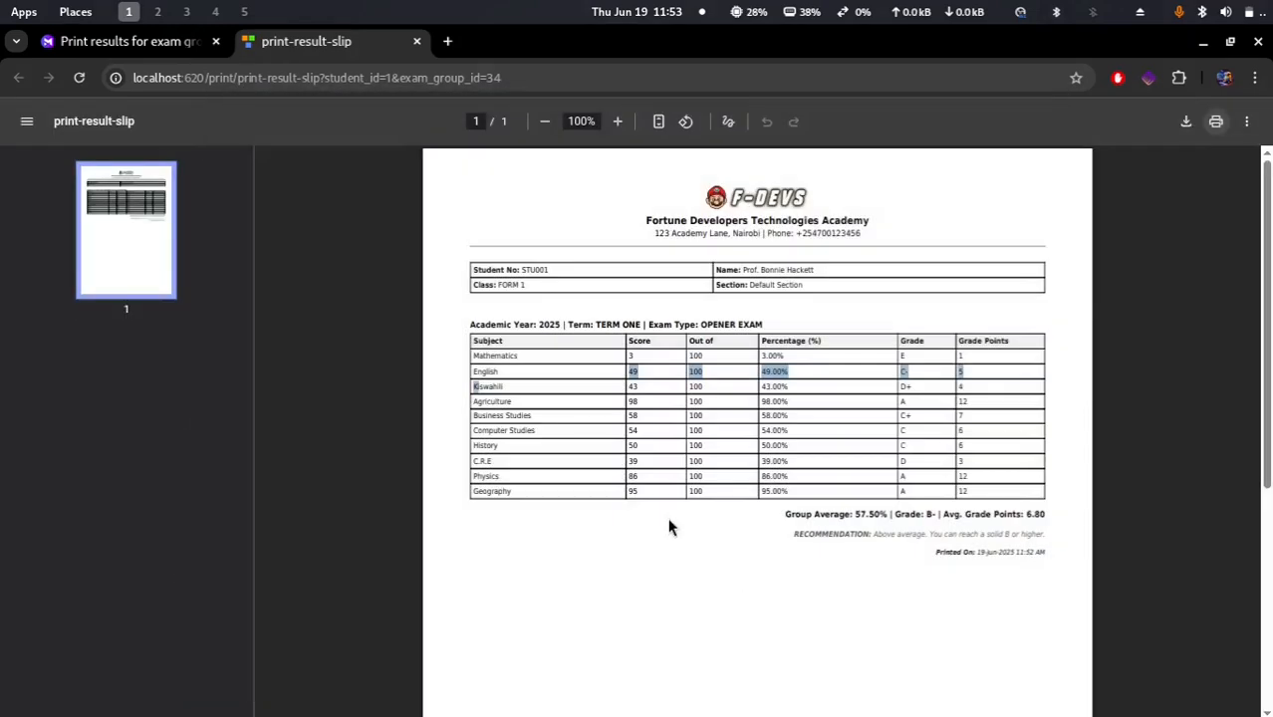
Step: On the academics dashboard, set the report's starting point to academic year 2015, TERM ONE, OPENER EXAM
{"action": "left_click", "coordinate": [127, 42]}
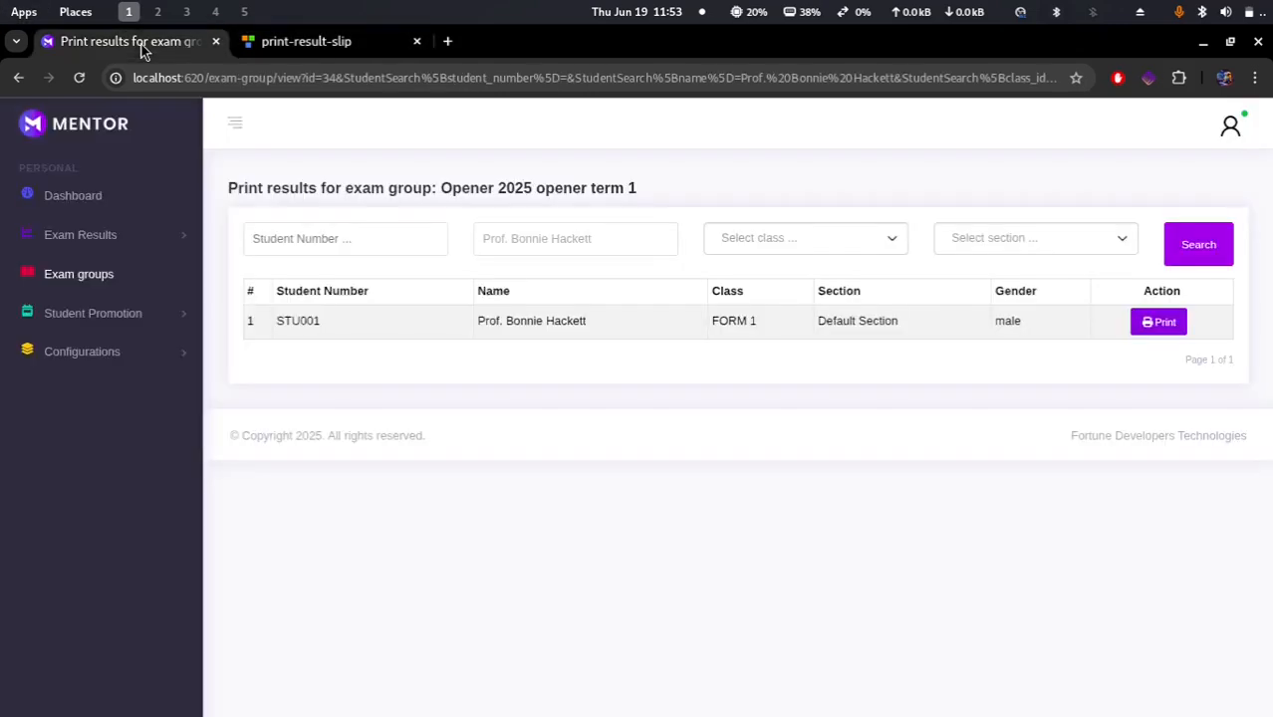
{"action": "left_click", "coordinate": [101, 195]}
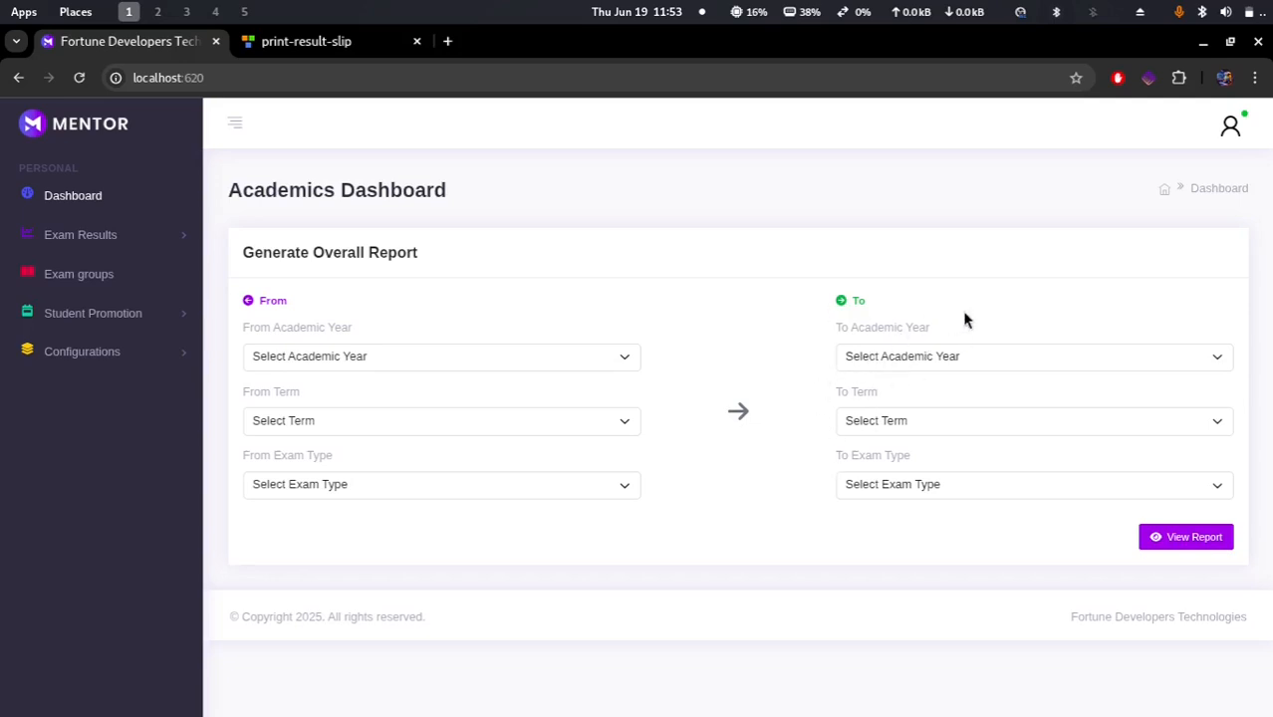
{"action": "left_click", "coordinate": [412, 365]}
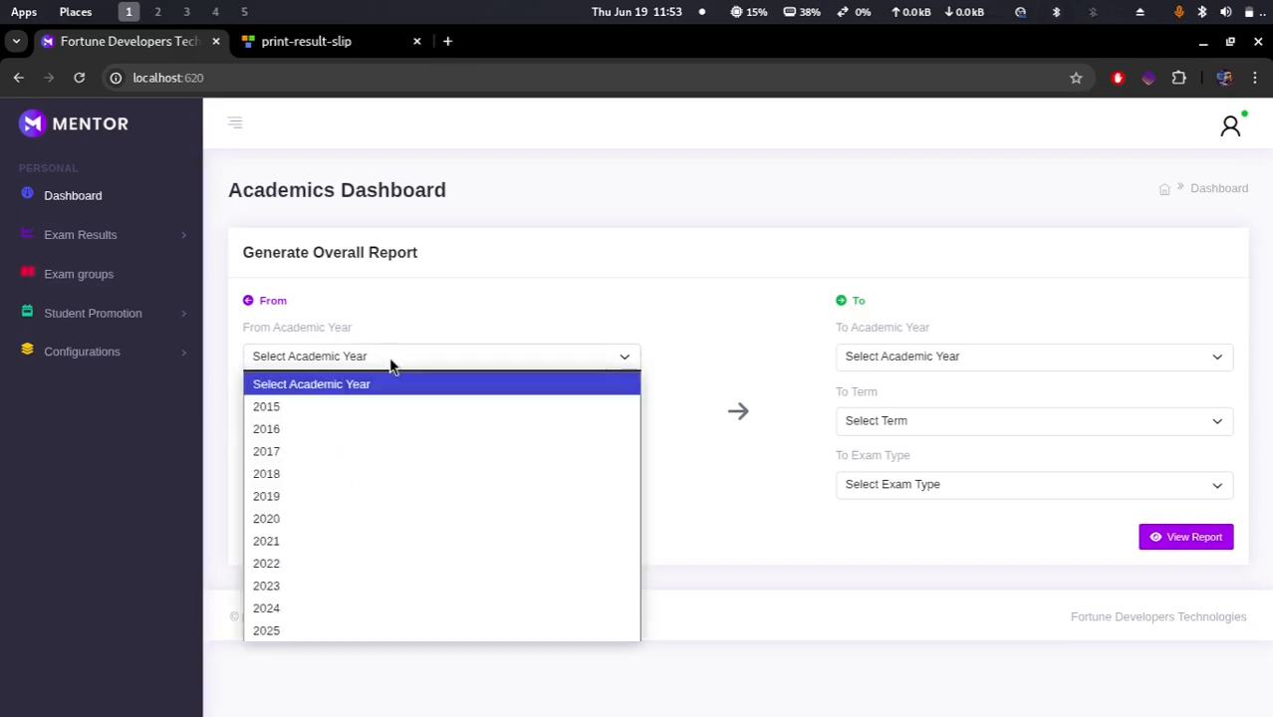
{"action": "left_click", "coordinate": [302, 410]}
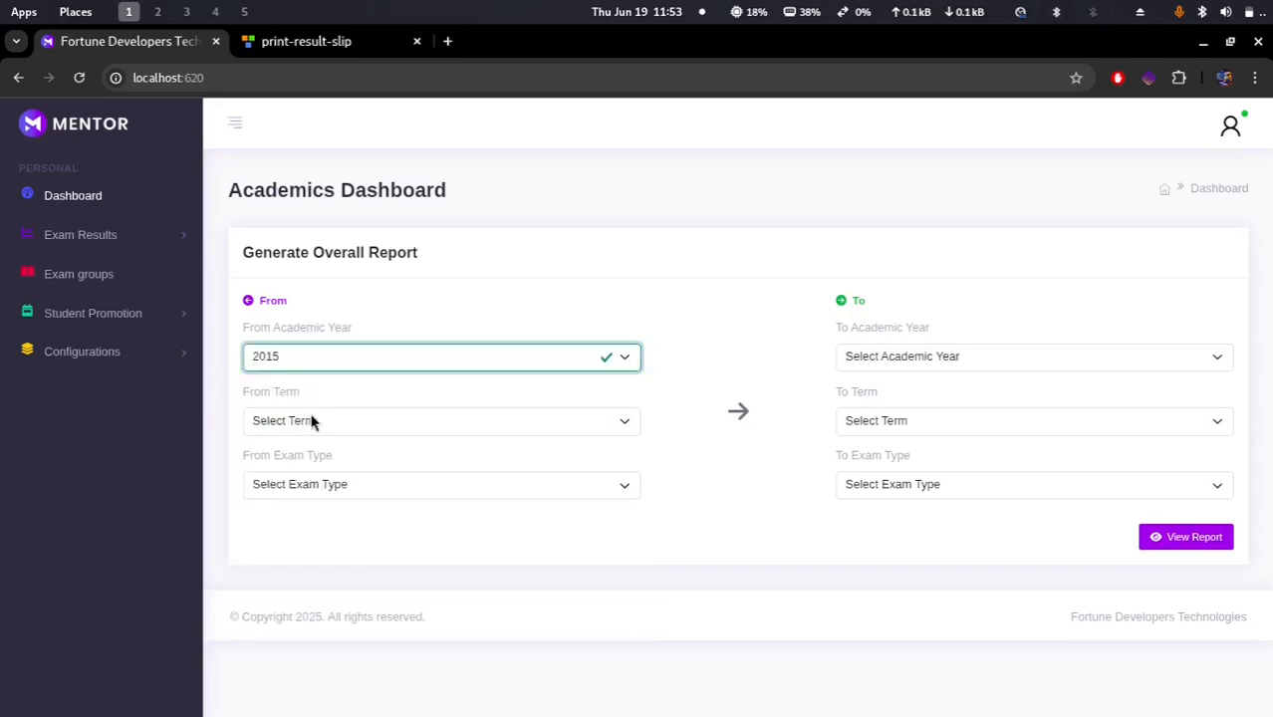
{"action": "left_click", "coordinate": [342, 426]}
{"action": "left_click", "coordinate": [324, 492]}
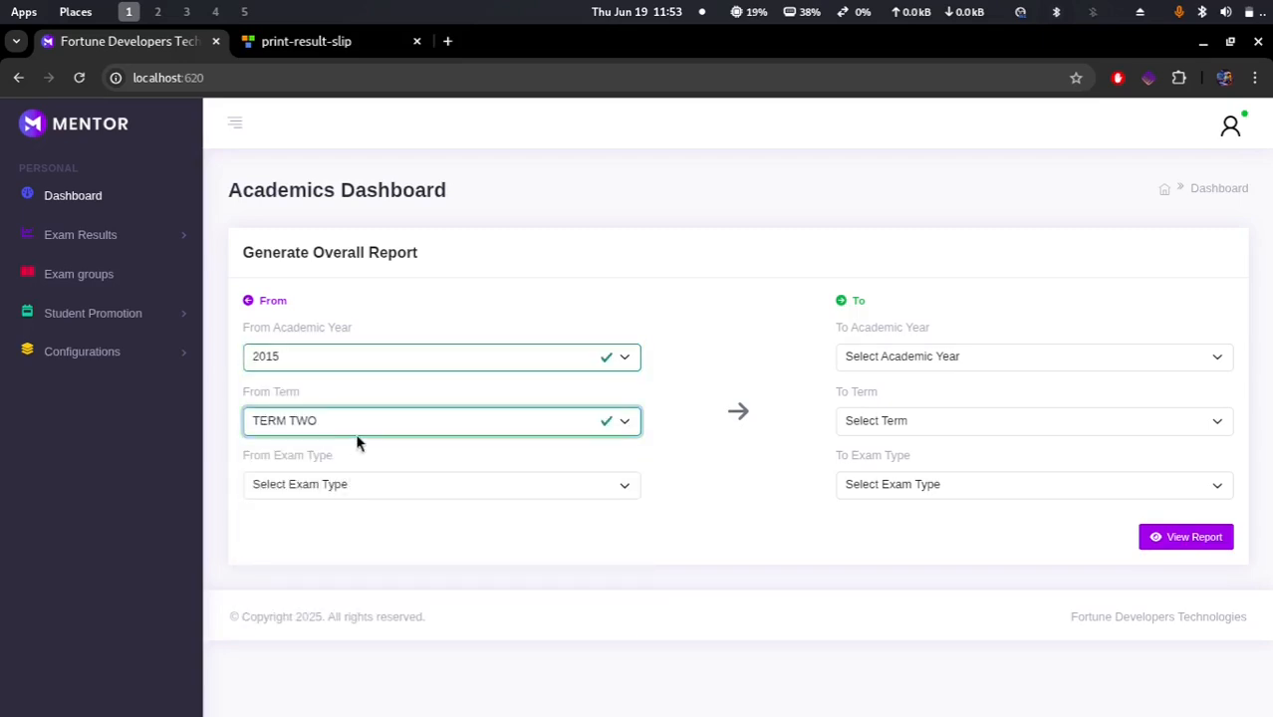
{"action": "left_click", "coordinate": [369, 426]}
{"action": "left_click", "coordinate": [337, 474]}
{"action": "left_click", "coordinate": [341, 486]}
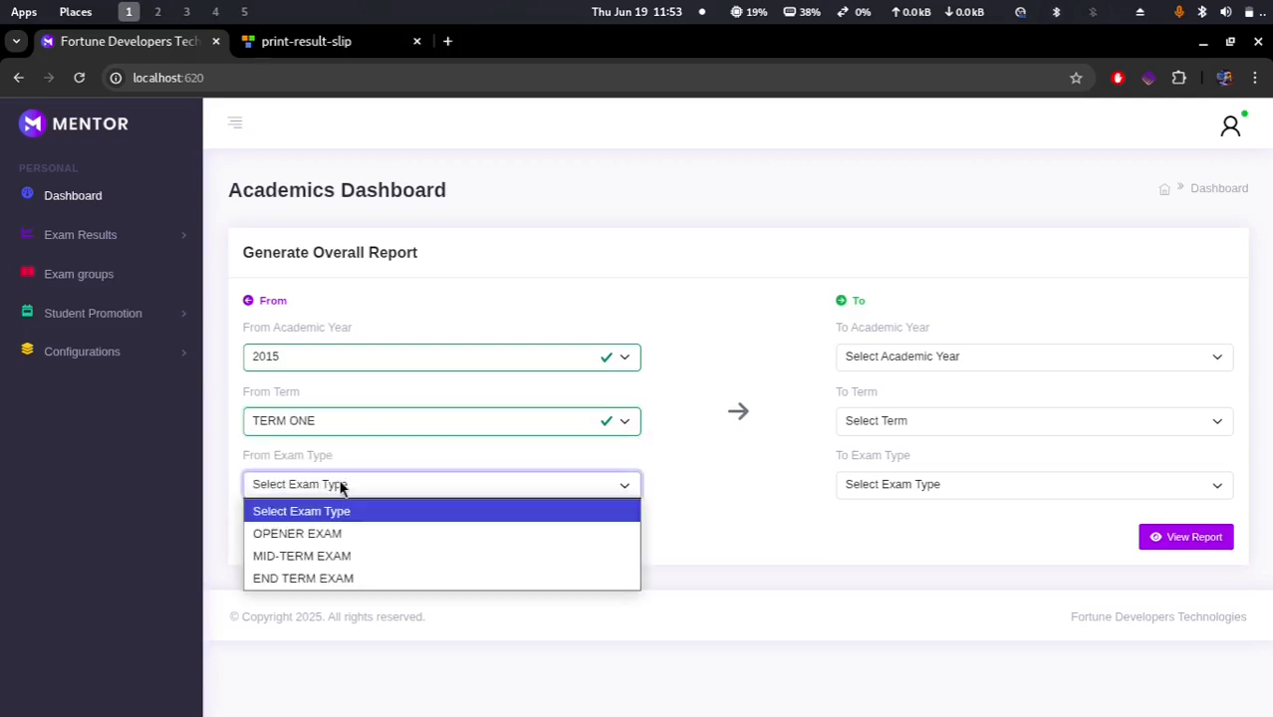
{"action": "left_click", "coordinate": [332, 530]}
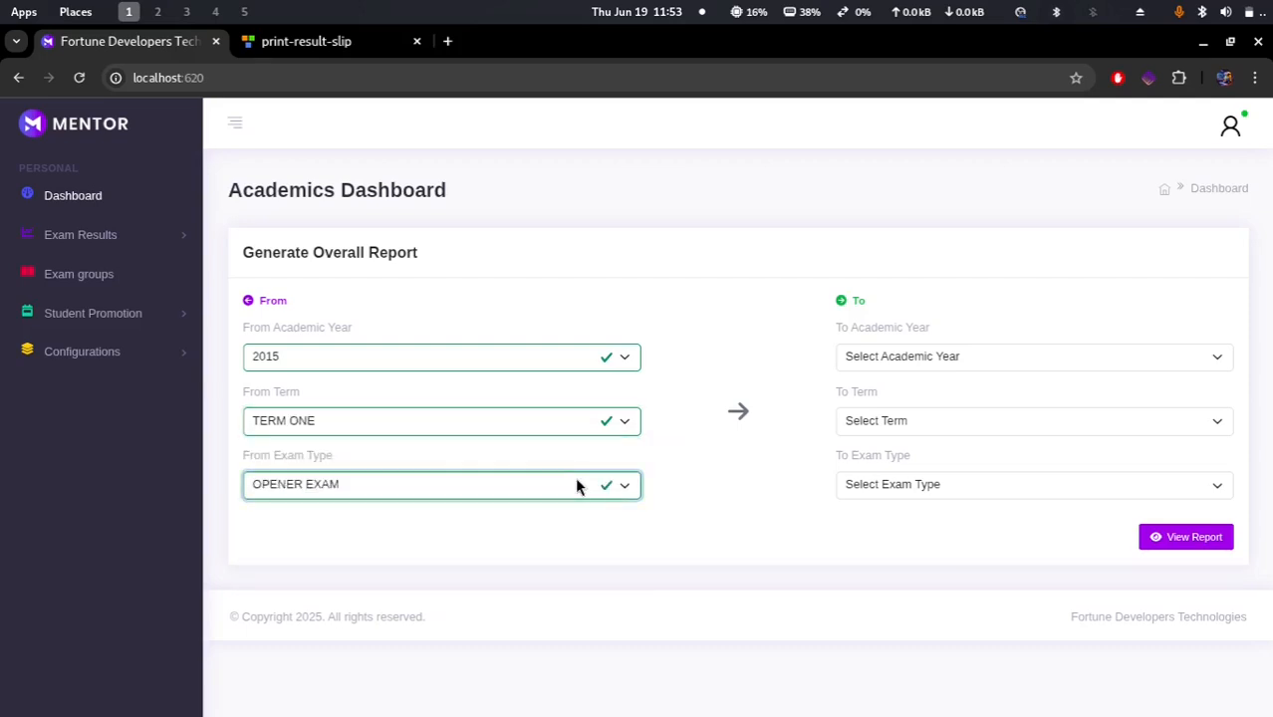
Step: Set the report's end point to 2015, TERM ONE, MID-TERM EXAM and generate the overall report
{"action": "left_click", "coordinate": [929, 356]}
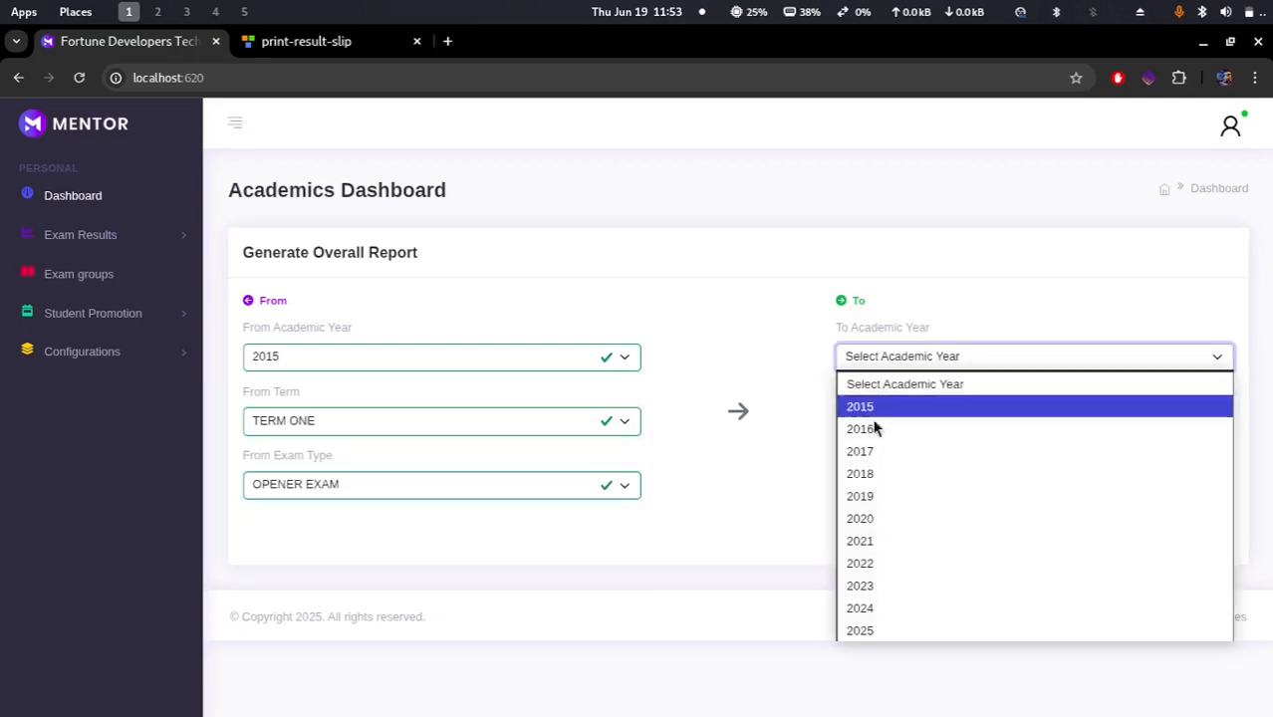
{"action": "left_click", "coordinate": [910, 405]}
{"action": "left_click", "coordinate": [918, 423]}
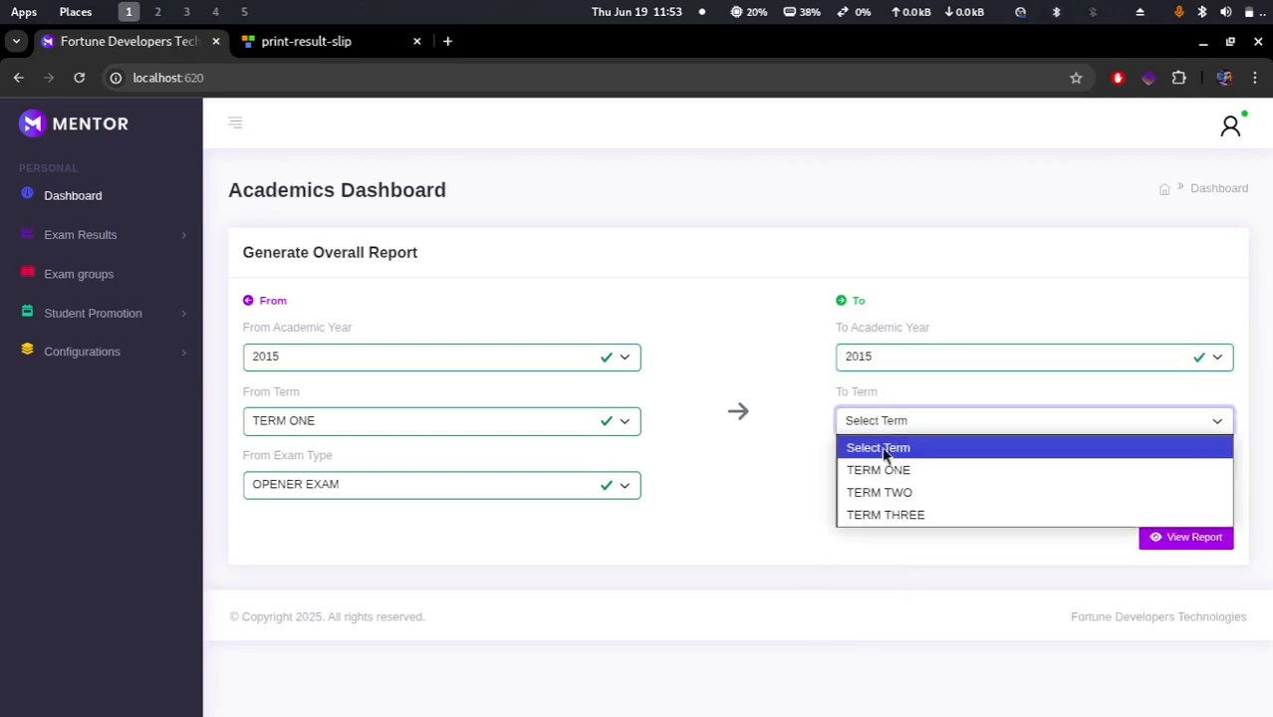
{"action": "left_click", "coordinate": [904, 469]}
{"action": "left_click", "coordinate": [915, 488]}
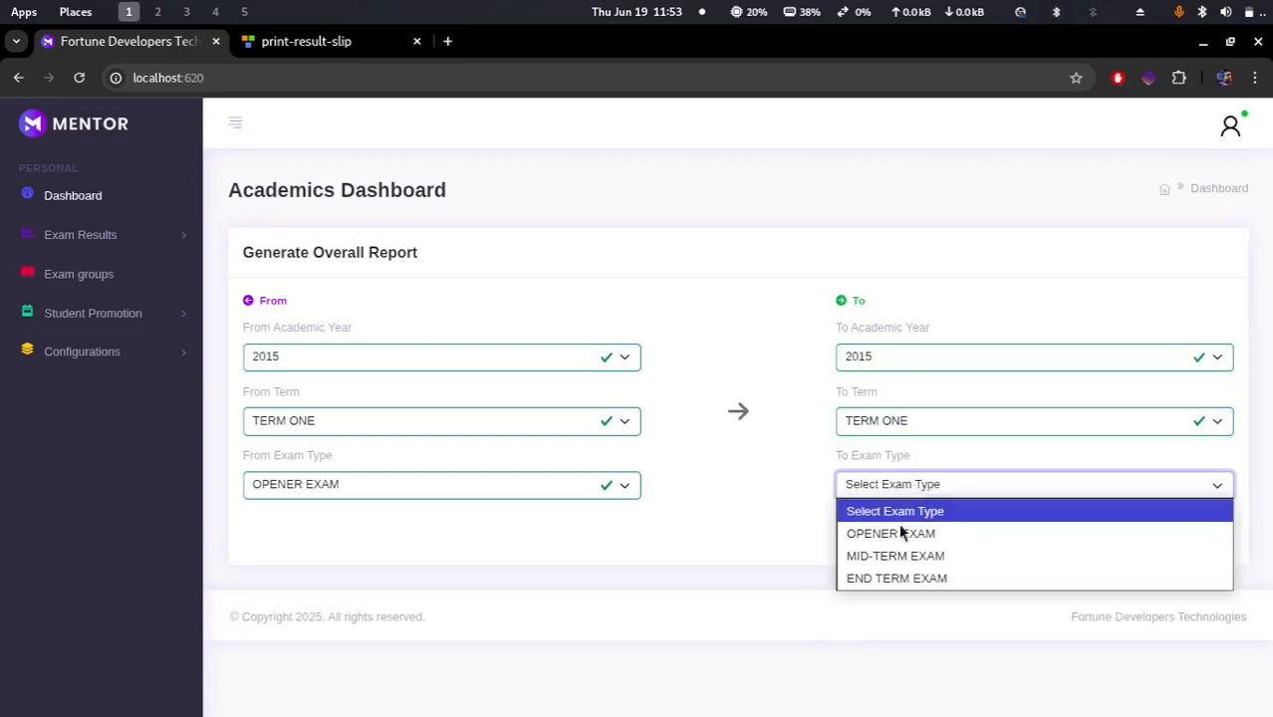
{"action": "left_click", "coordinate": [947, 564]}
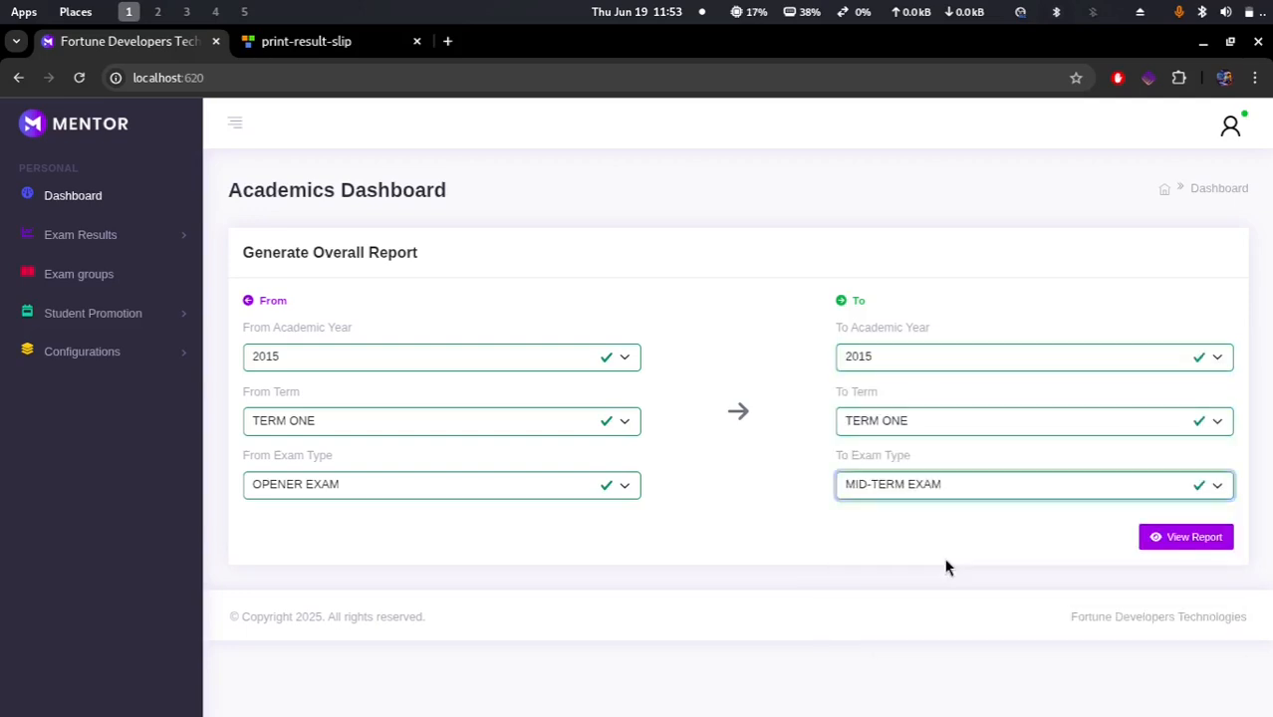
{"action": "left_click", "coordinate": [1188, 539]}
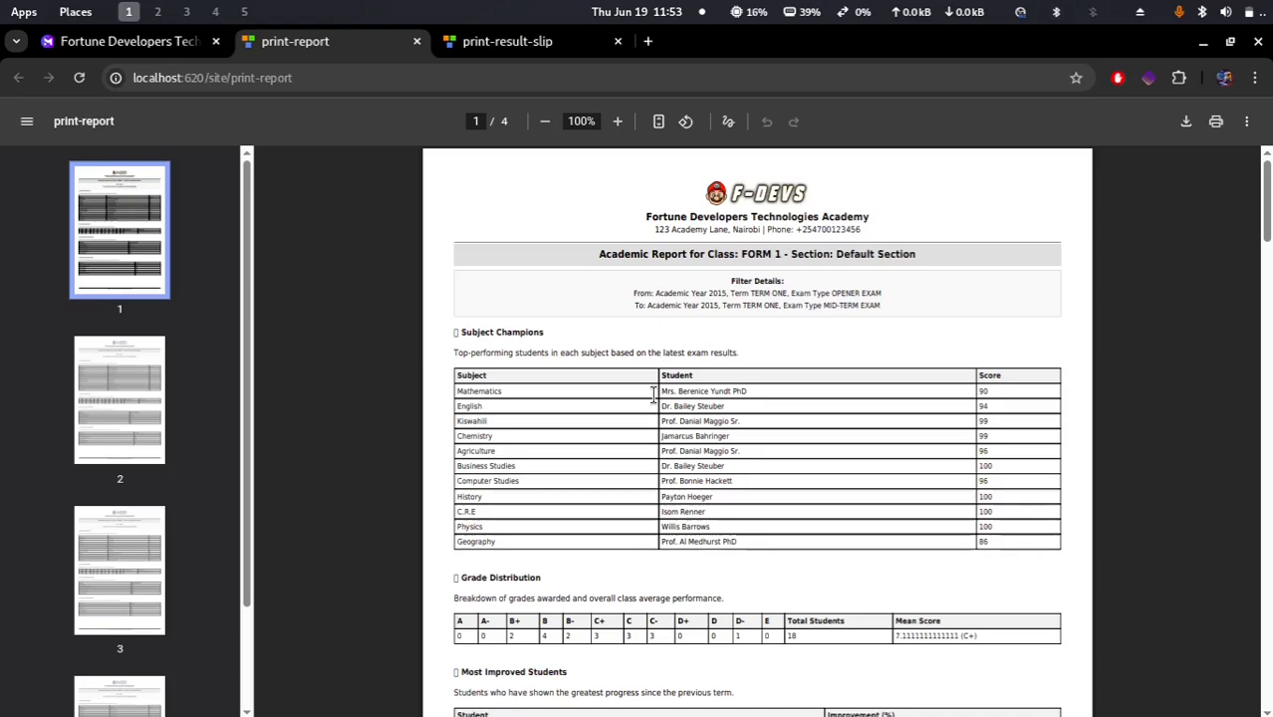
Step: Examine the generated academic report's subject champions, grade distribution, and most improved and dropped students tables
{"action": "scroll", "coordinate": [654, 394], "scroll_direction": "down", "scroll_amount": 2}
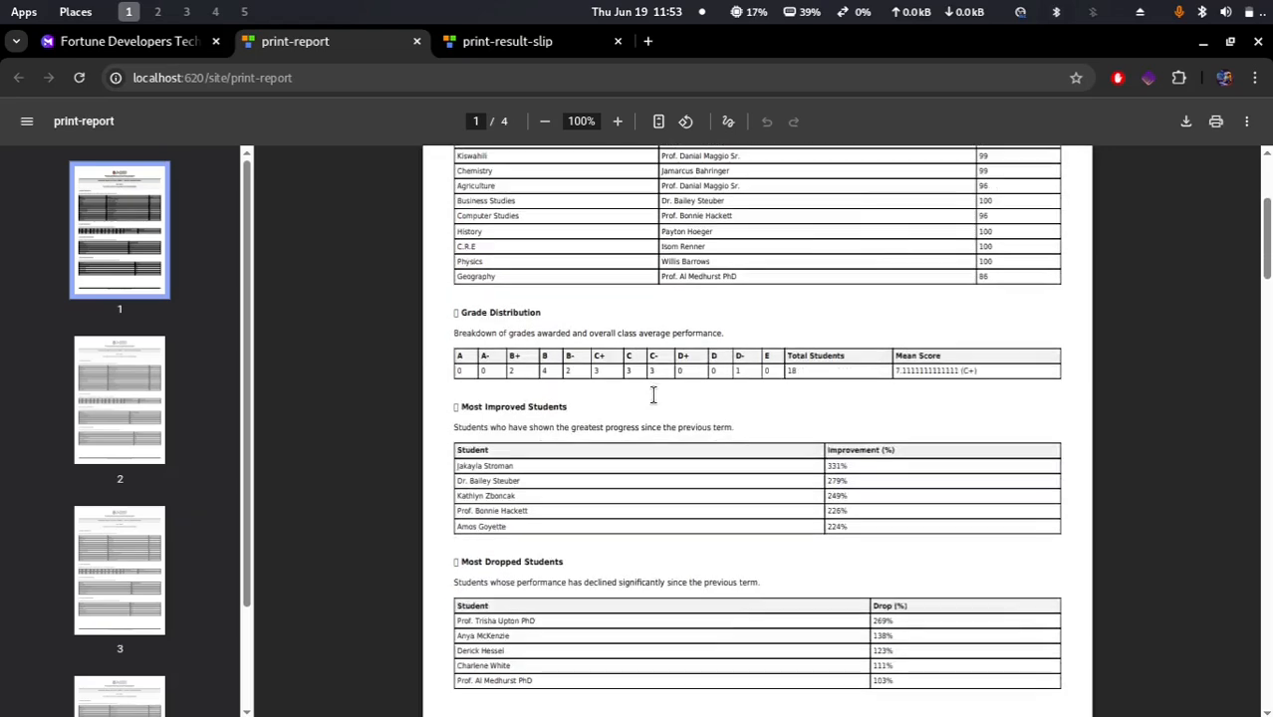
{"action": "scroll", "coordinate": [653, 394], "scroll_direction": "up", "scroll_amount": 2}
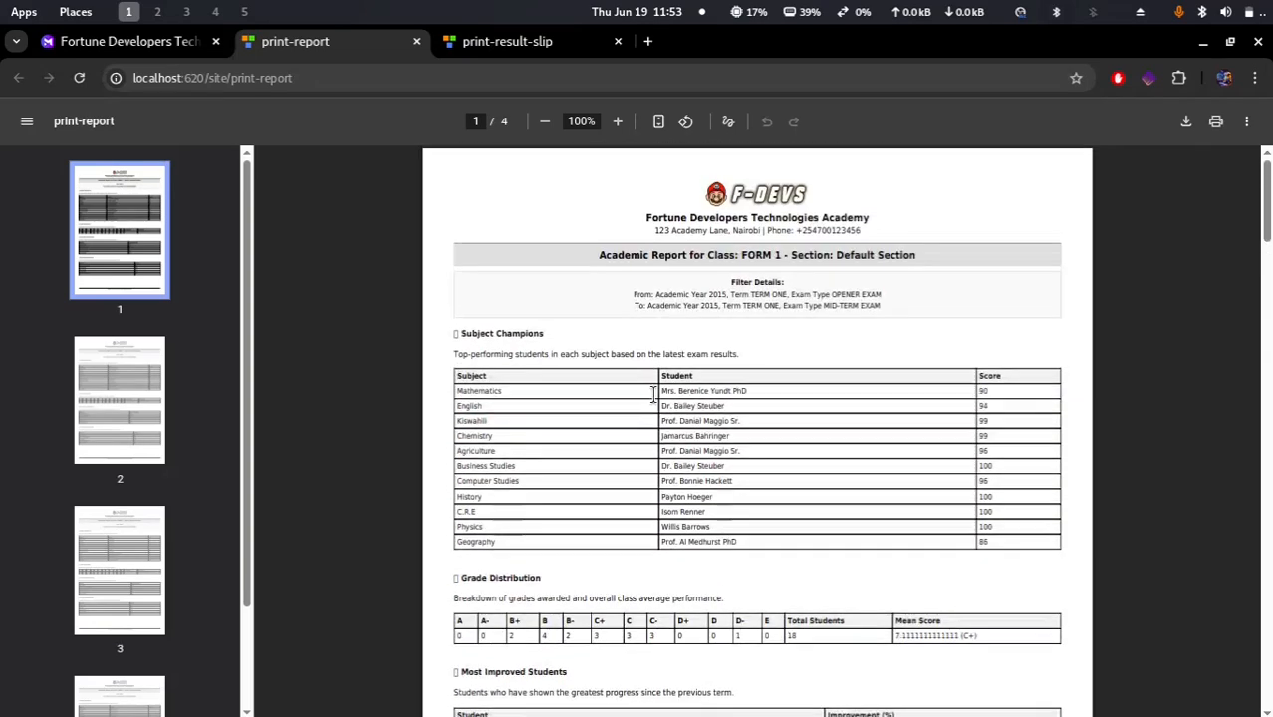
{"action": "double_click", "coordinate": [476, 390]}
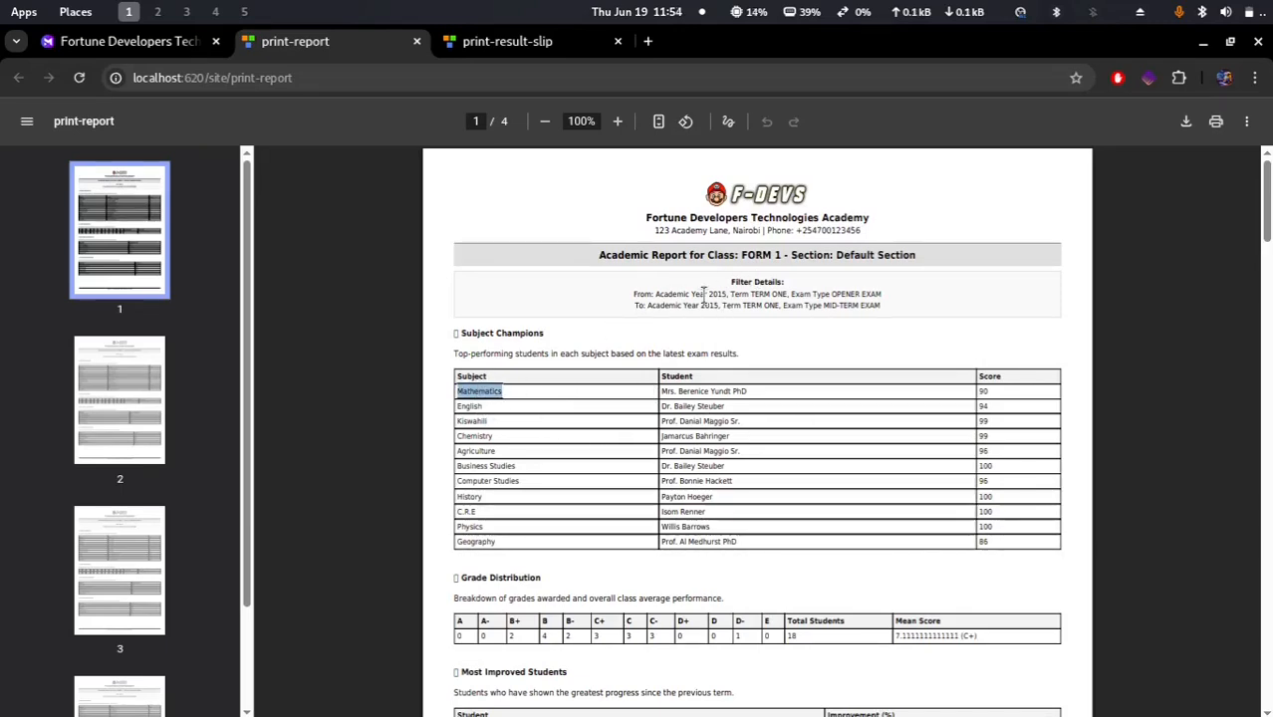
{"action": "left_click_drag", "start_coordinate": [724, 293], "coordinate": [883, 292]}
{"action": "left_click_drag", "start_coordinate": [708, 292], "coordinate": [727, 293]}
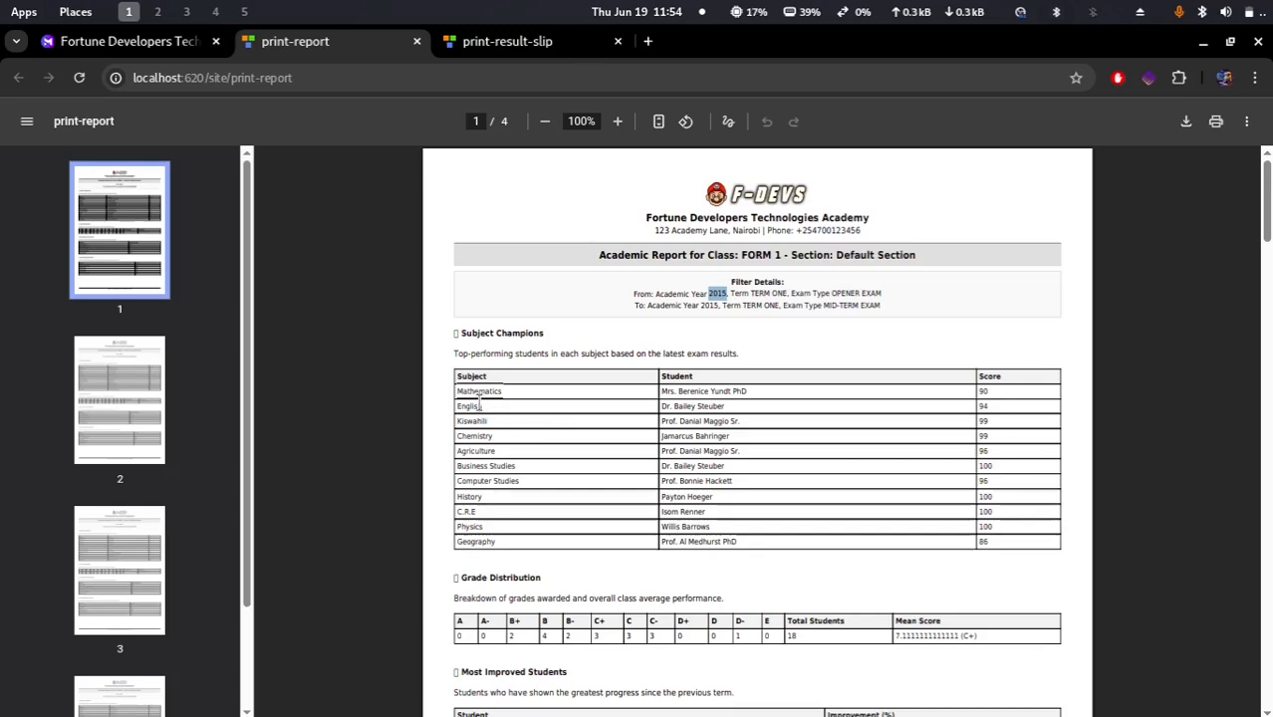
{"action": "left_click_drag", "start_coordinate": [461, 406], "coordinate": [484, 418]}
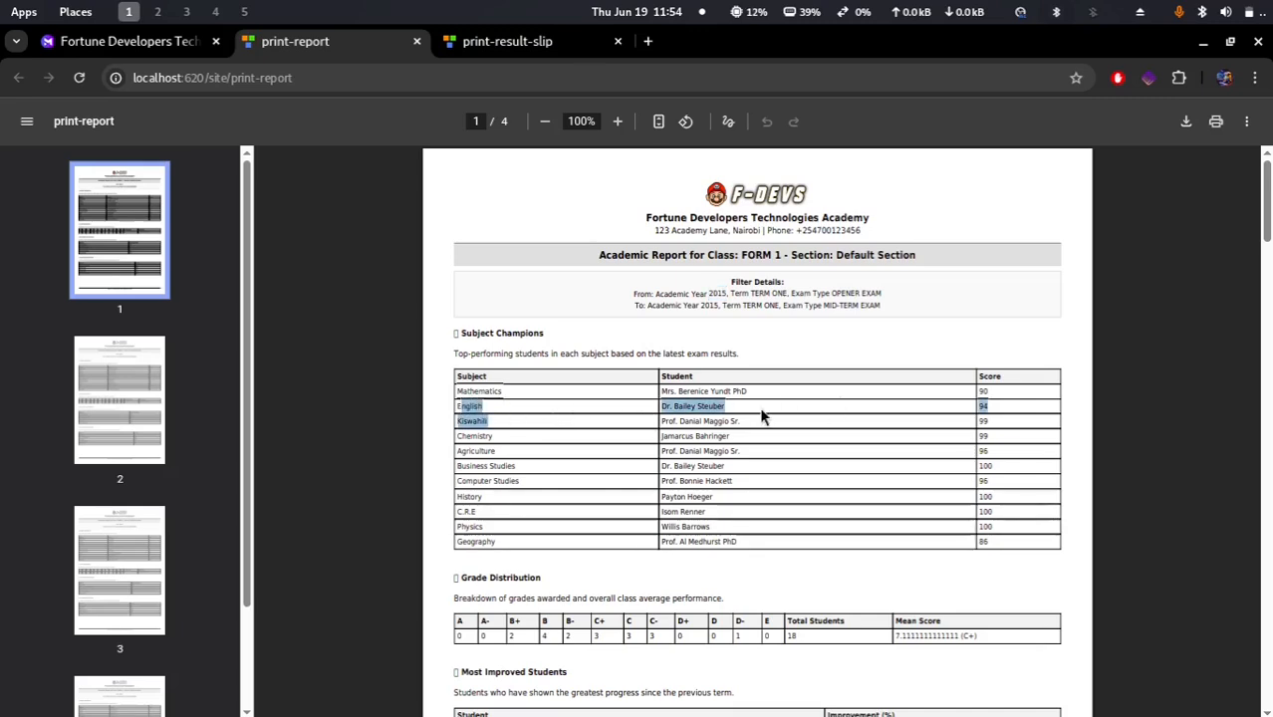
{"action": "left_click", "coordinate": [850, 429]}
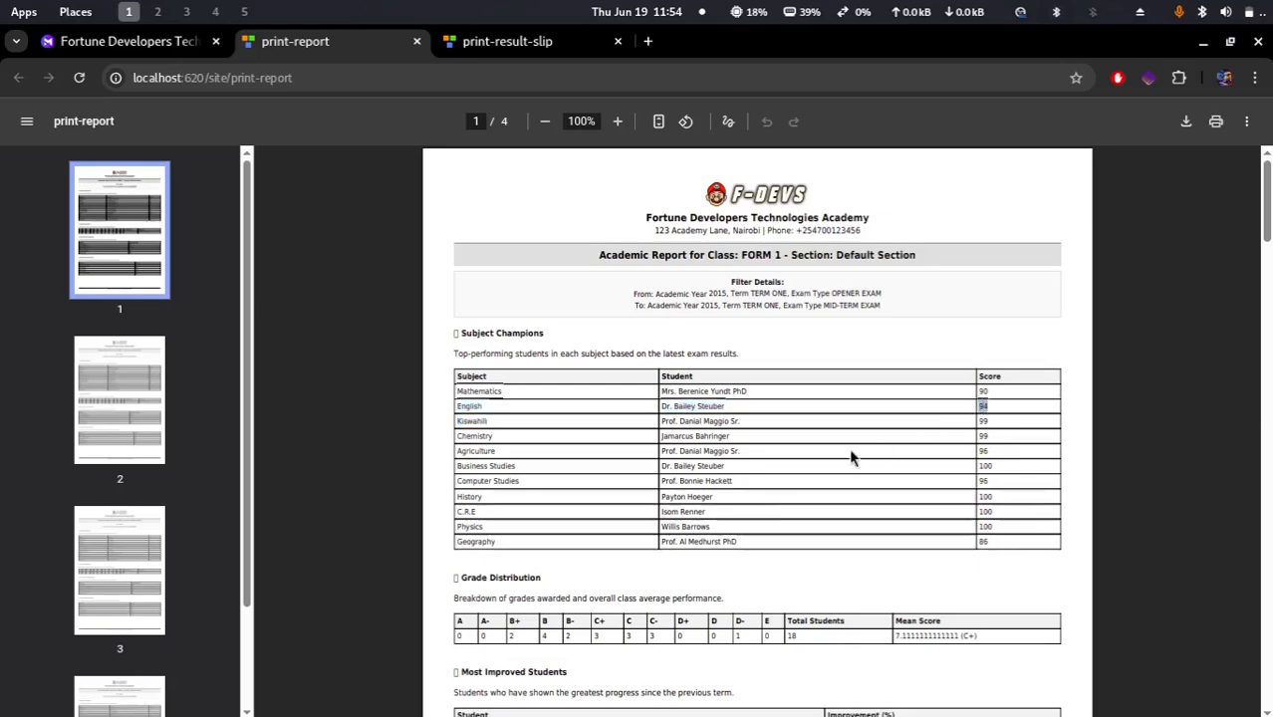
{"action": "scroll", "coordinate": [767, 520], "scroll_direction": "down", "scroll_amount": 2}
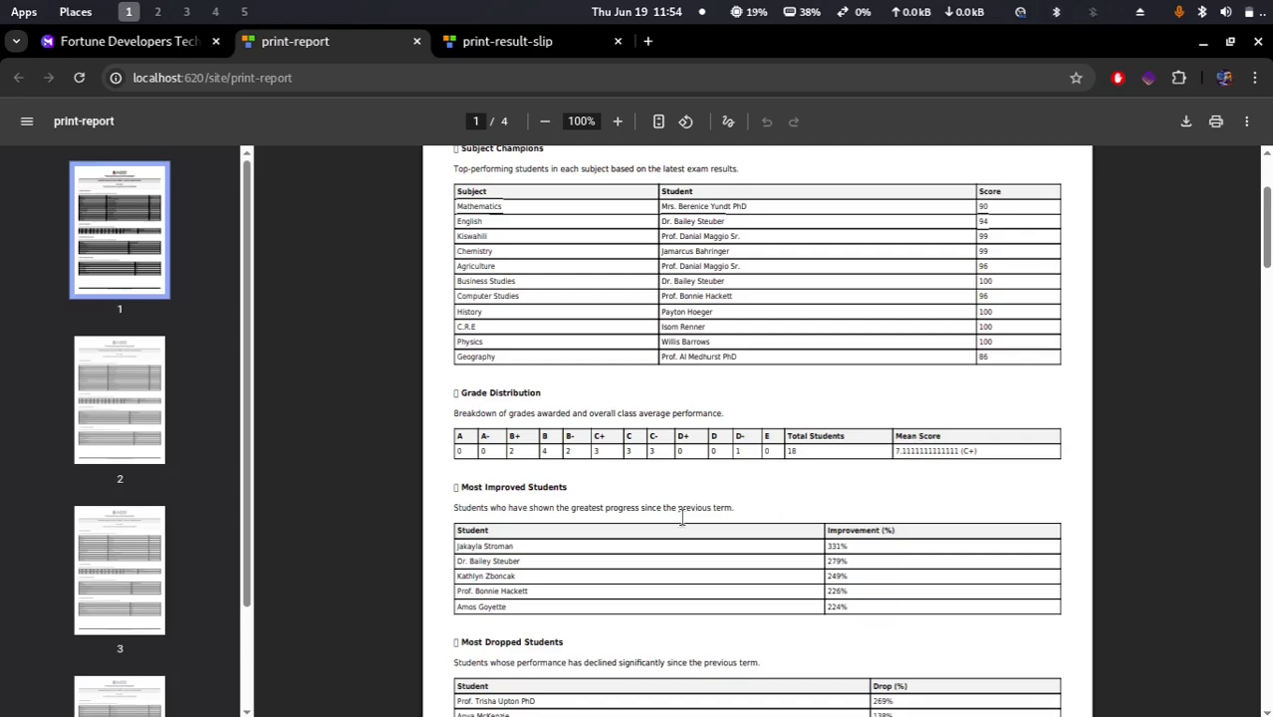
{"action": "scroll", "coordinate": [681, 518], "scroll_direction": "down", "scroll_amount": 2}
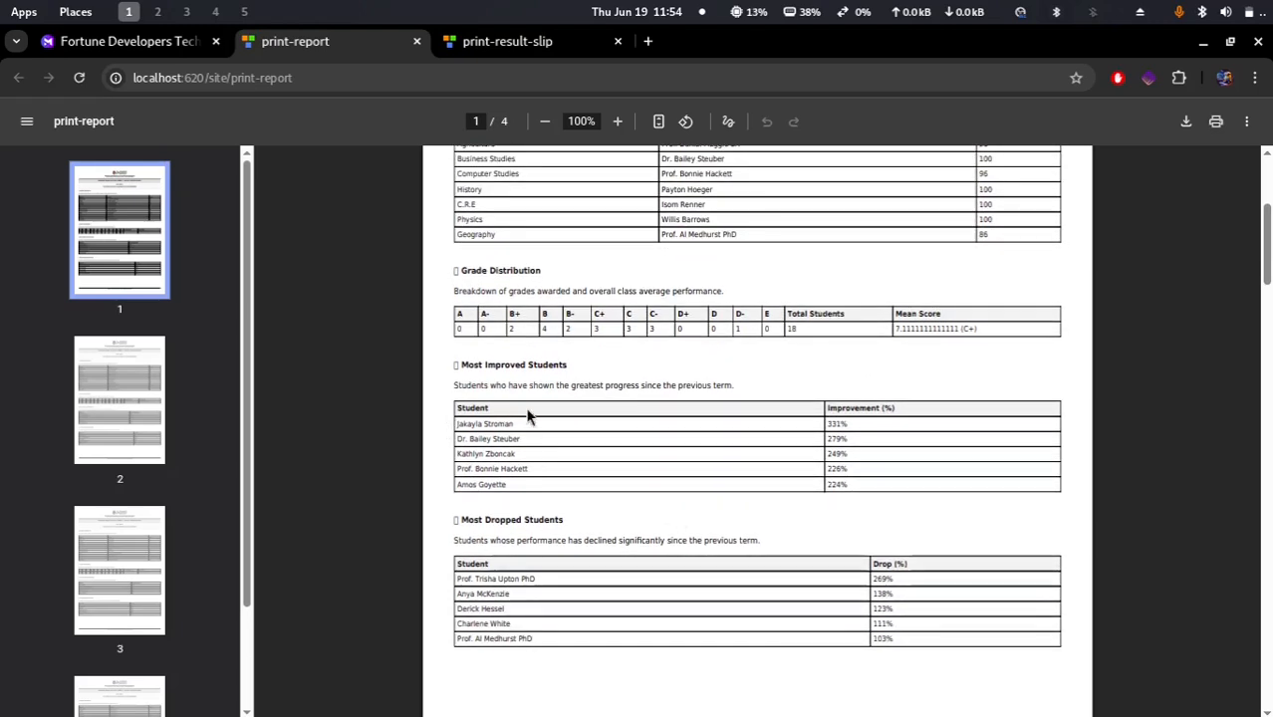
{"action": "left_click_drag", "start_coordinate": [463, 366], "coordinate": [497, 367]}
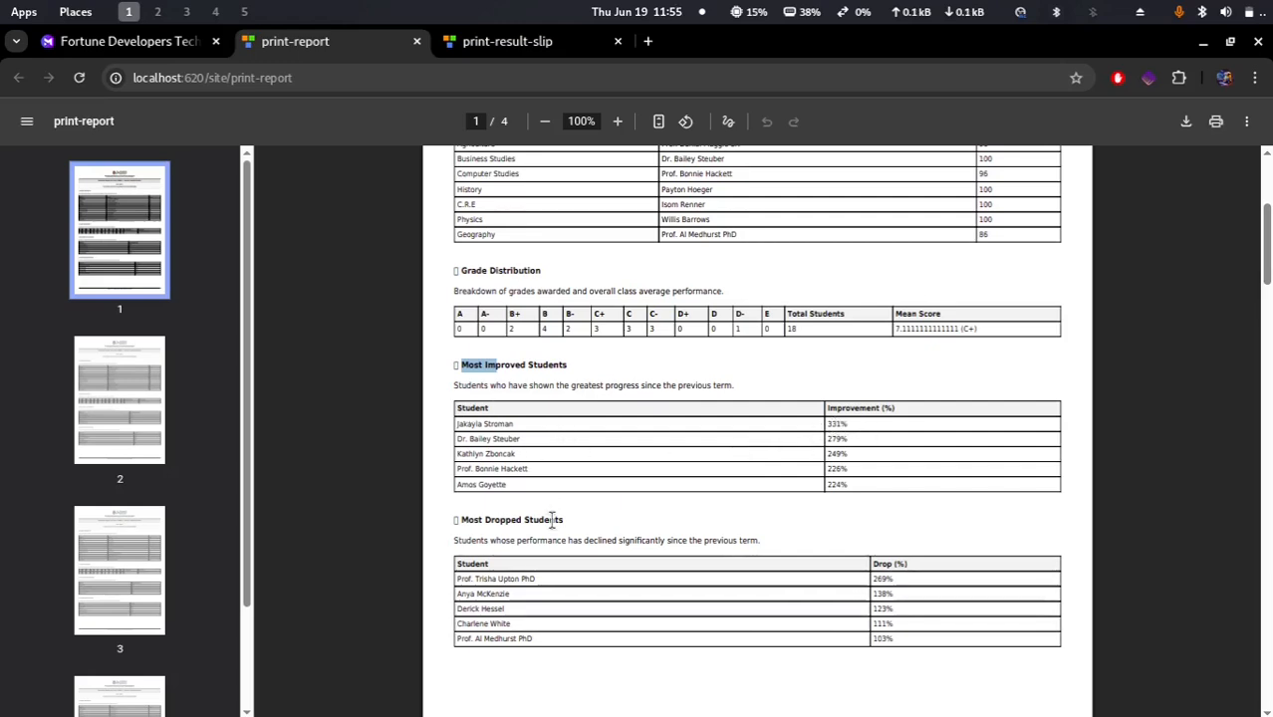
Step: Scroll through the remaining pages of the academic report to review each class's tables
{"action": "scroll", "coordinate": [541, 577], "scroll_direction": "down", "scroll_amount": 3}
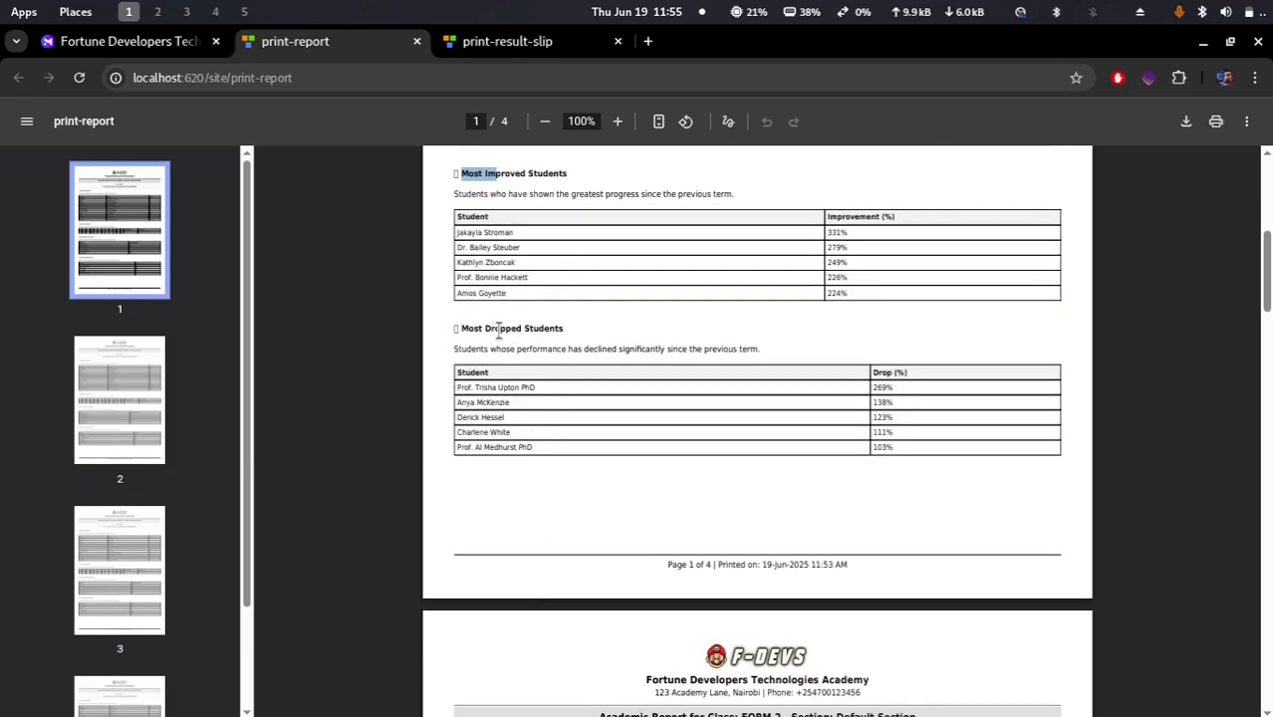
{"action": "left_click_drag", "start_coordinate": [496, 329], "coordinate": [588, 322]}
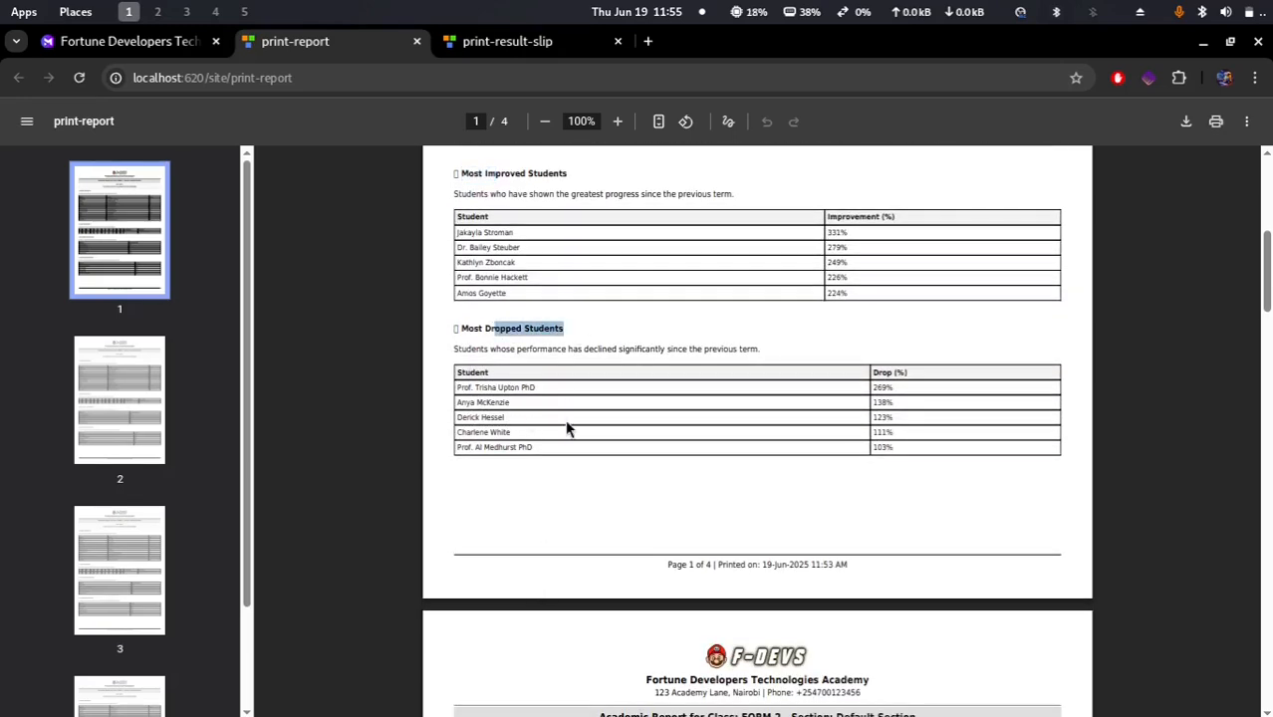
{"action": "scroll", "coordinate": [565, 428], "scroll_direction": "down", "scroll_amount": 1}
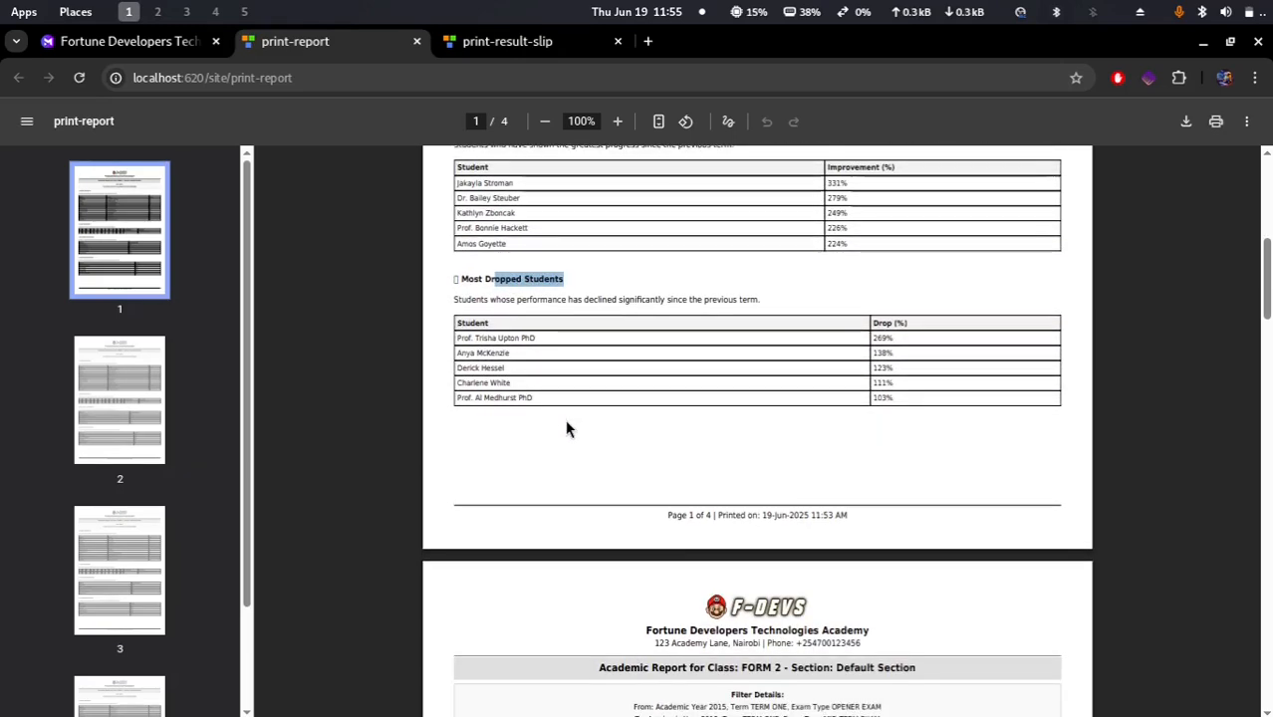
{"action": "scroll", "coordinate": [565, 428], "scroll_direction": "down", "scroll_amount": 4}
{"action": "scroll", "coordinate": [566, 428], "scroll_direction": "down", "scroll_amount": 4}
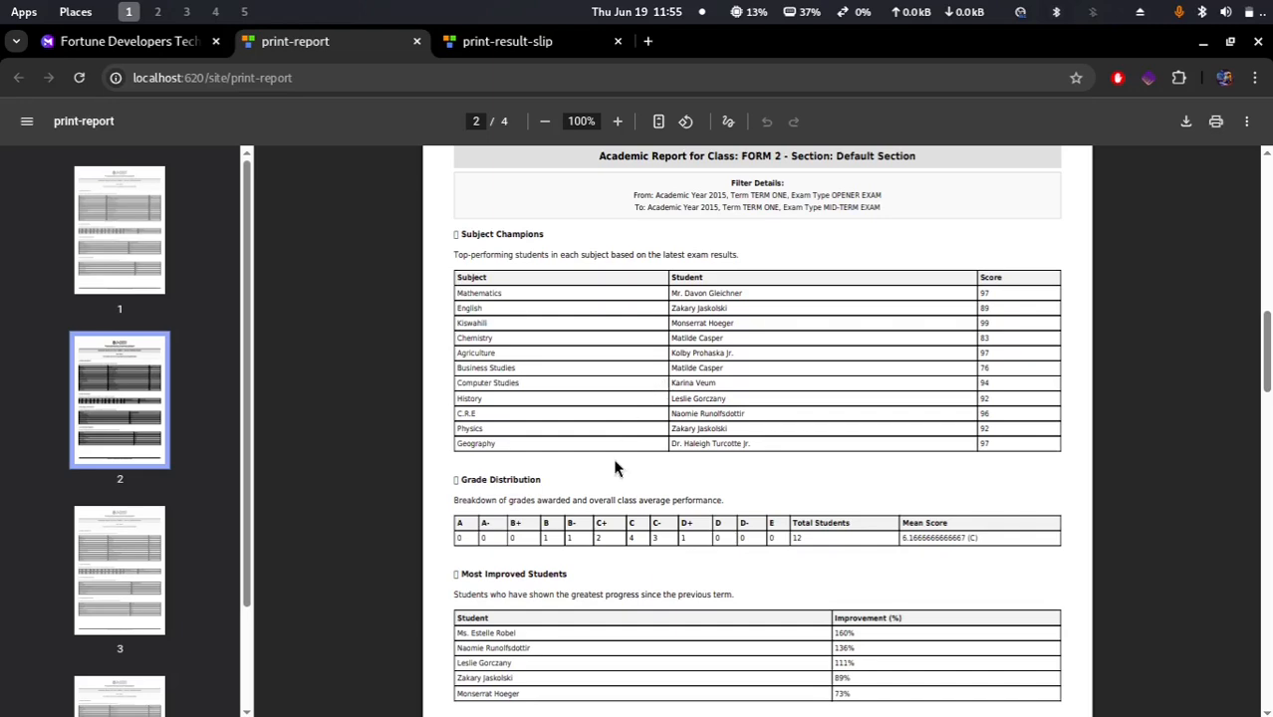
{"action": "scroll", "coordinate": [614, 466], "scroll_direction": "down", "scroll_amount": 10}
{"action": "scroll", "coordinate": [615, 466], "scroll_direction": "down", "scroll_amount": 8}
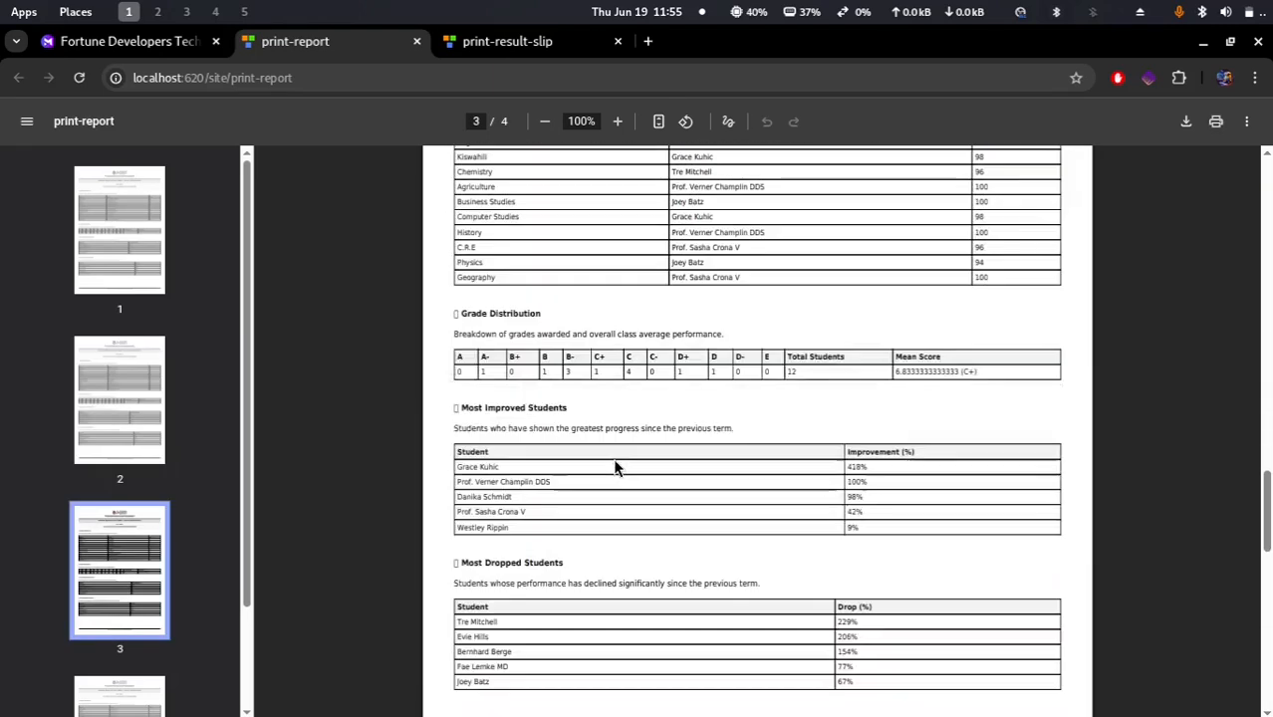
{"action": "scroll", "coordinate": [614, 466], "scroll_direction": "down", "scroll_amount": 6}
{"action": "scroll", "coordinate": [614, 466], "scroll_direction": "down", "scroll_amount": 3}
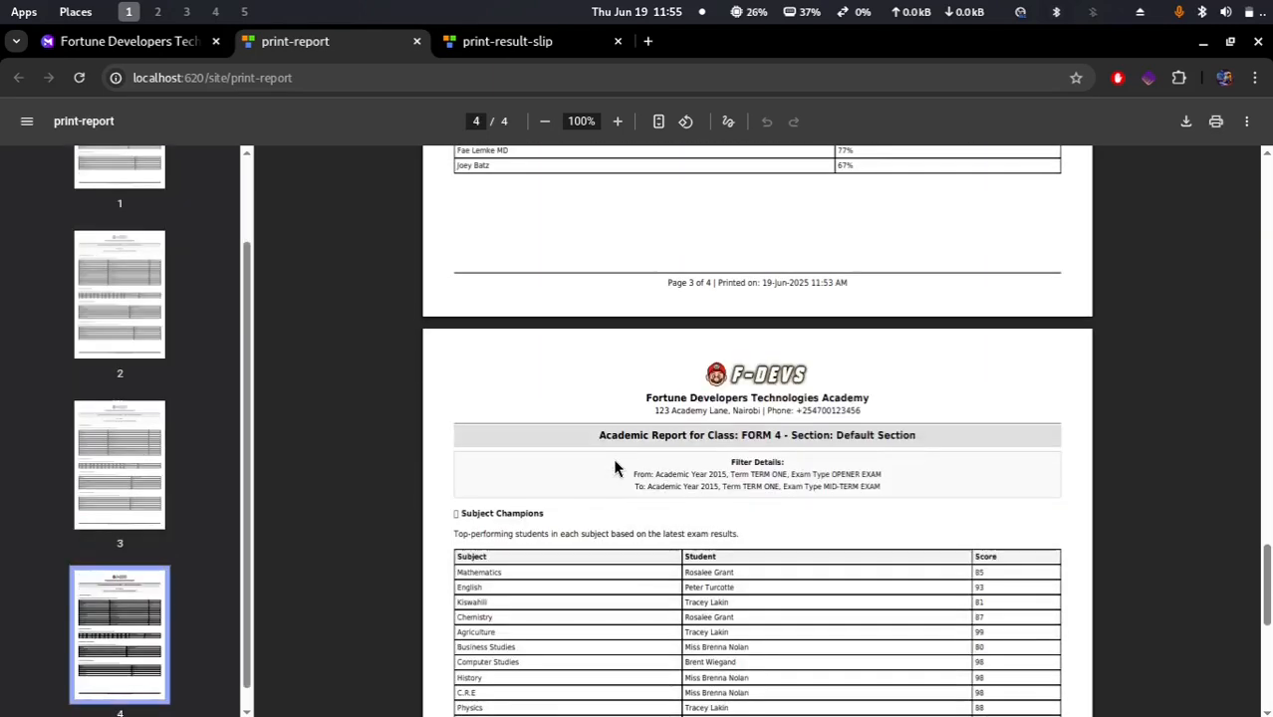
Step: Open the print dialog for the academic report, preview its pages, and cancel printing
{"action": "left_click", "coordinate": [1217, 121]}
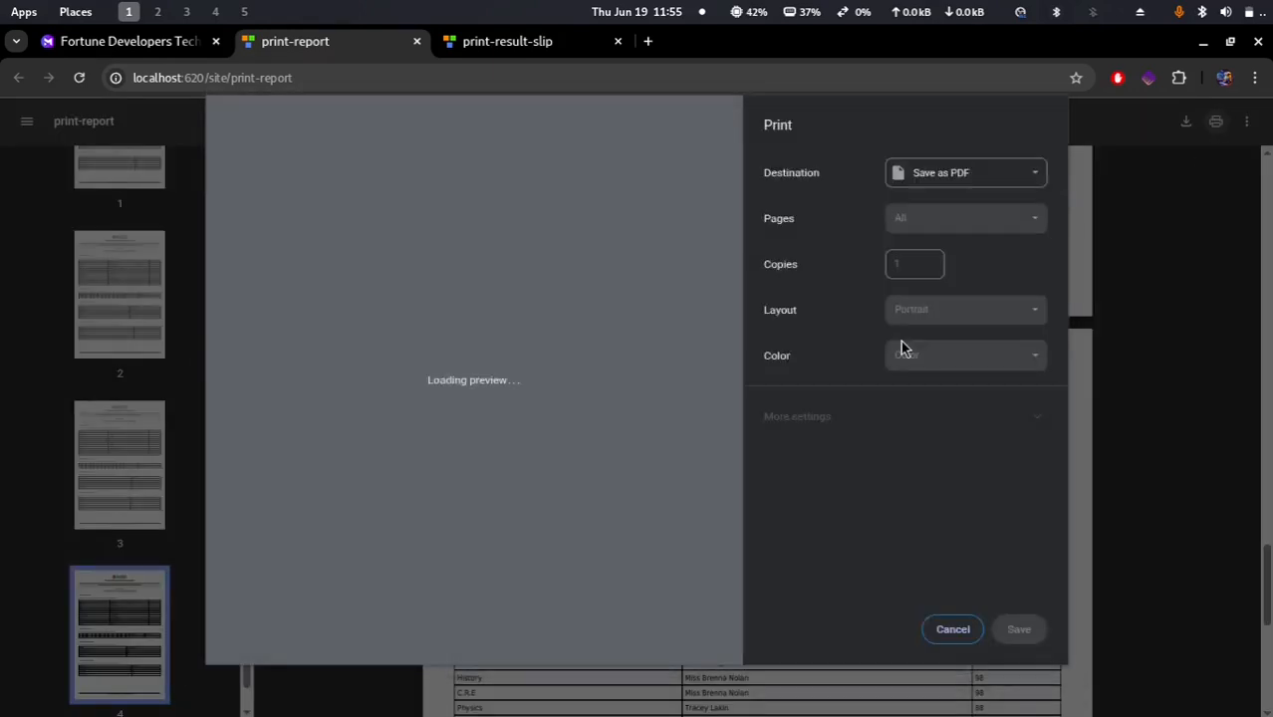
{"action": "scroll", "coordinate": [416, 461], "scroll_direction": "down", "scroll_amount": 10}
{"action": "scroll", "coordinate": [417, 460], "scroll_direction": "down", "scroll_amount": 6}
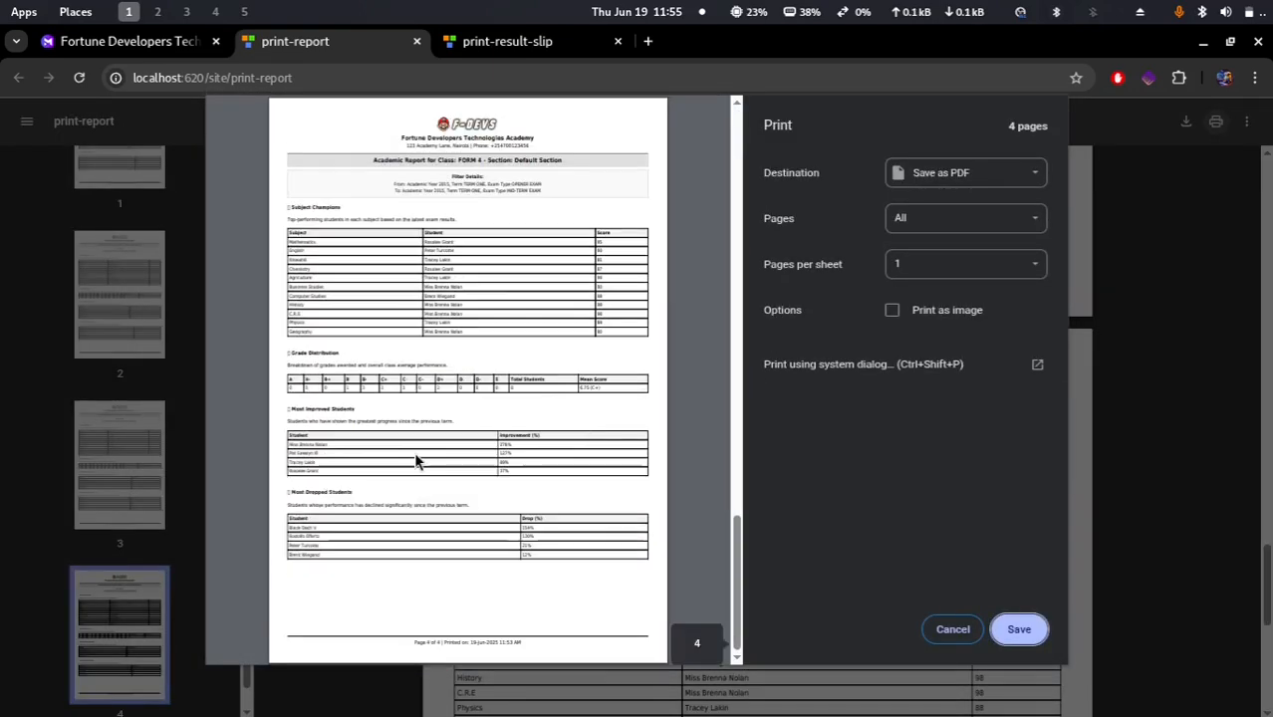
{"action": "left_click", "coordinate": [954, 632]}
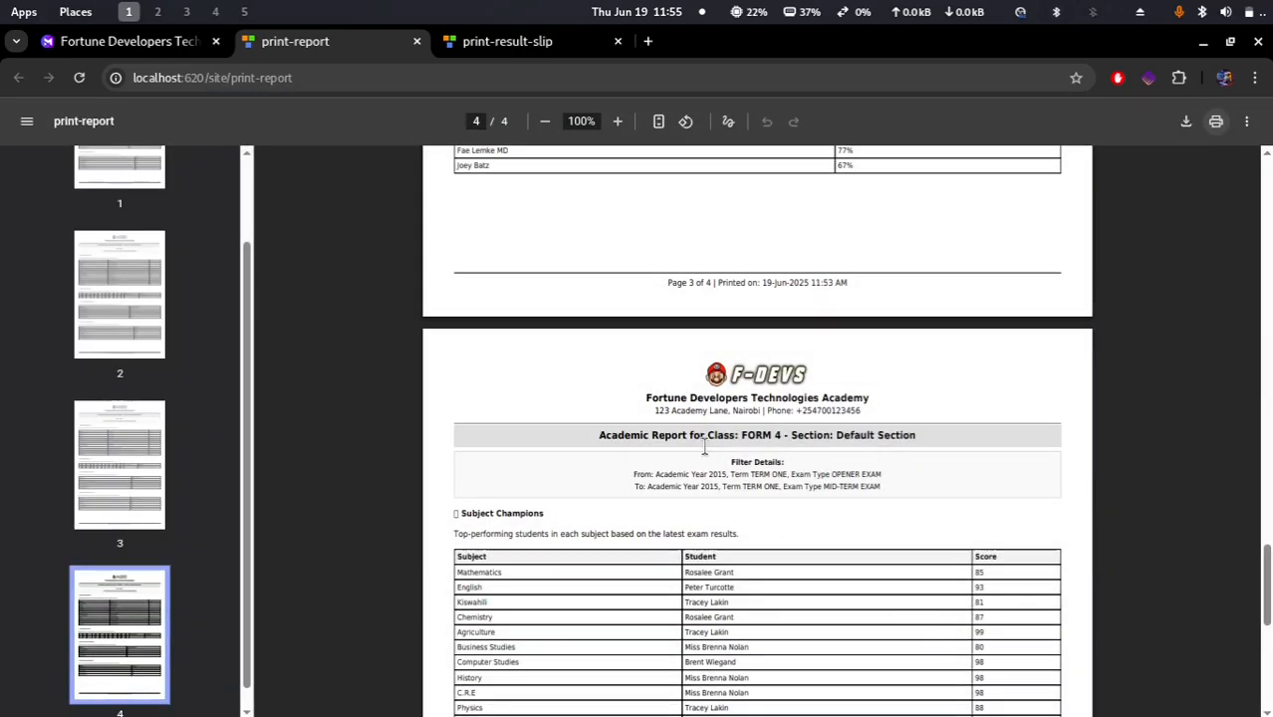
Step: Return to the Mentor academics dashboard tab
{"action": "scroll", "coordinate": [952, 639], "scroll_direction": "up", "scroll_amount": 15}
{"action": "left_click", "coordinate": [118, 45]}
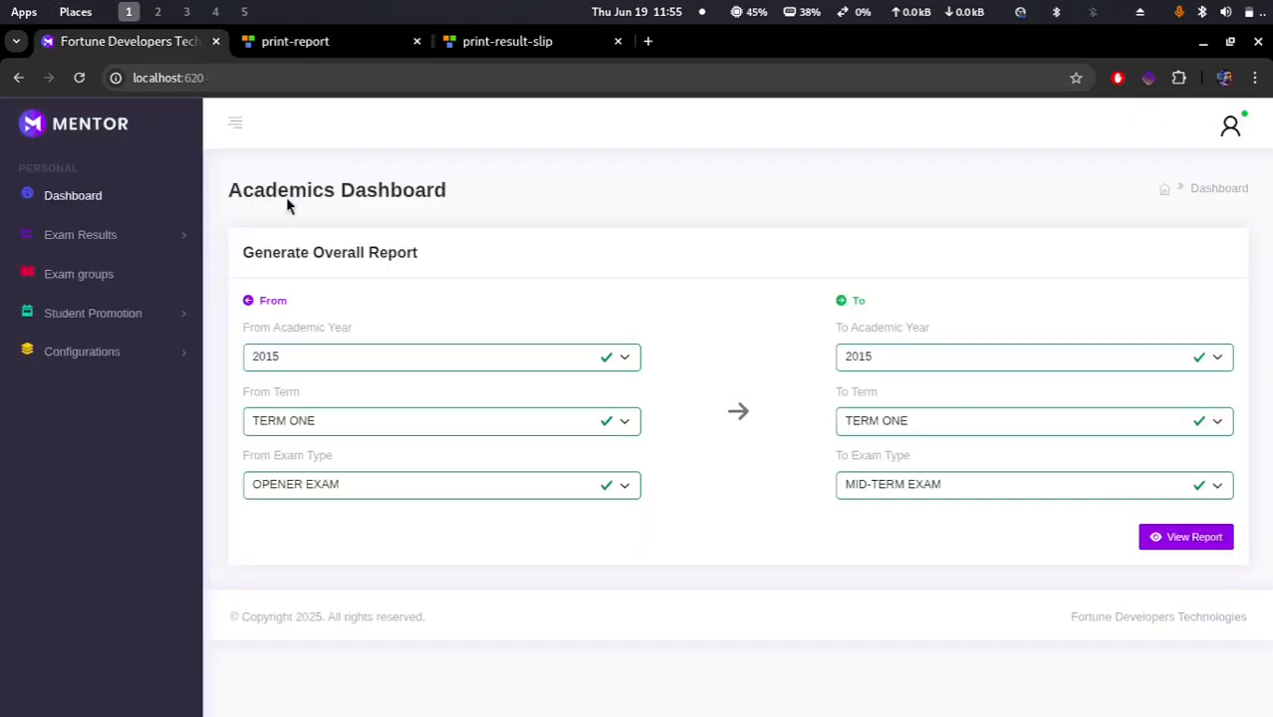